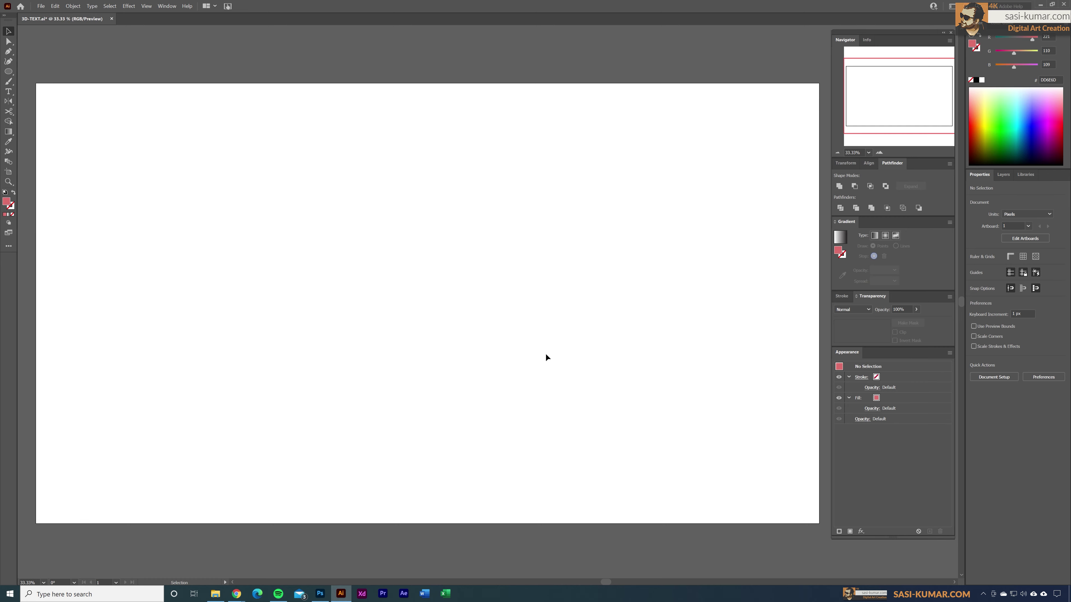
Draw a circle about 886 px in diameter with the Ellipse tool and shift it slightly up and left on the artboard
{"action": "left_click", "coordinate": [11, 72]}
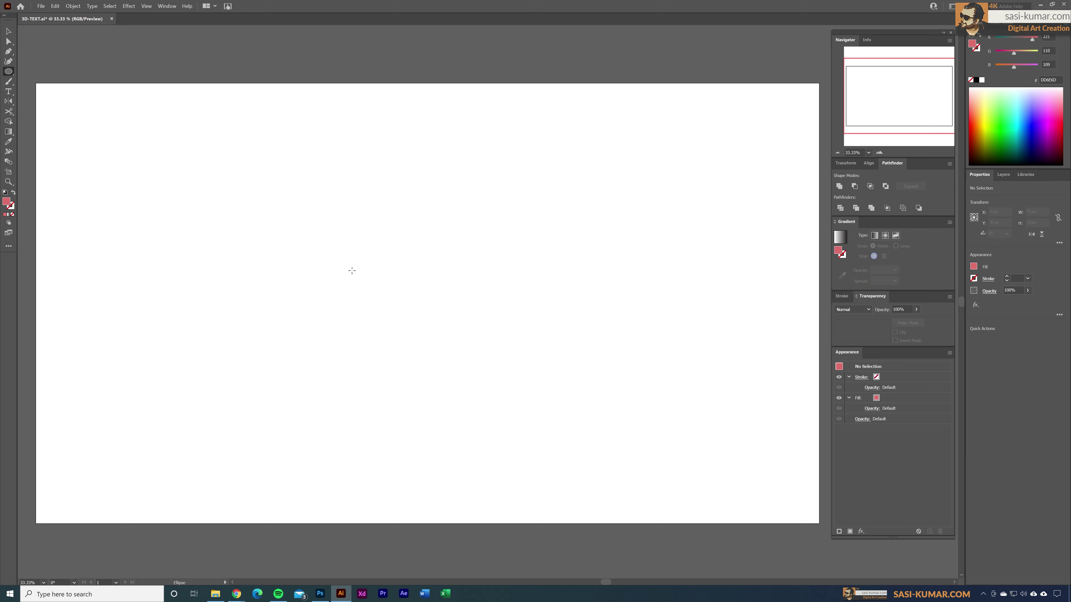
{"action": "left_click_drag", "start_coordinate": [354, 209], "coordinate": [536, 391]}
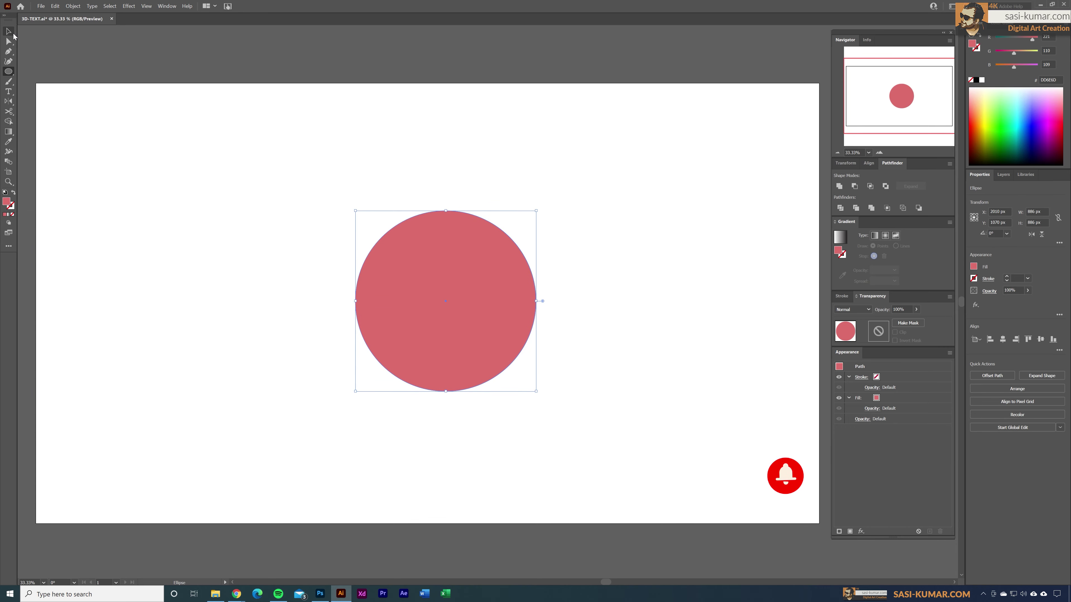
{"action": "left_click", "coordinate": [13, 34]}
{"action": "left_click_drag", "start_coordinate": [400, 273], "coordinate": [374, 262]}
{"action": "left_click", "coordinate": [585, 243]}
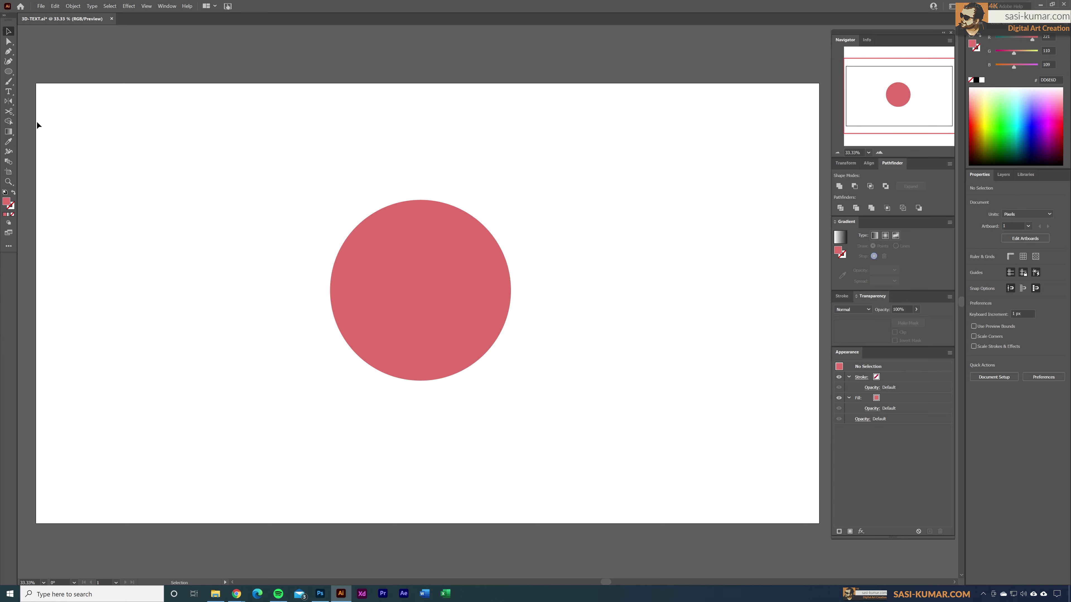
Draw a downward-bowed Pen curve across the circle from beyond its upper-right edge to beyond its lower-left edge
{"action": "left_click", "coordinate": [8, 51]}
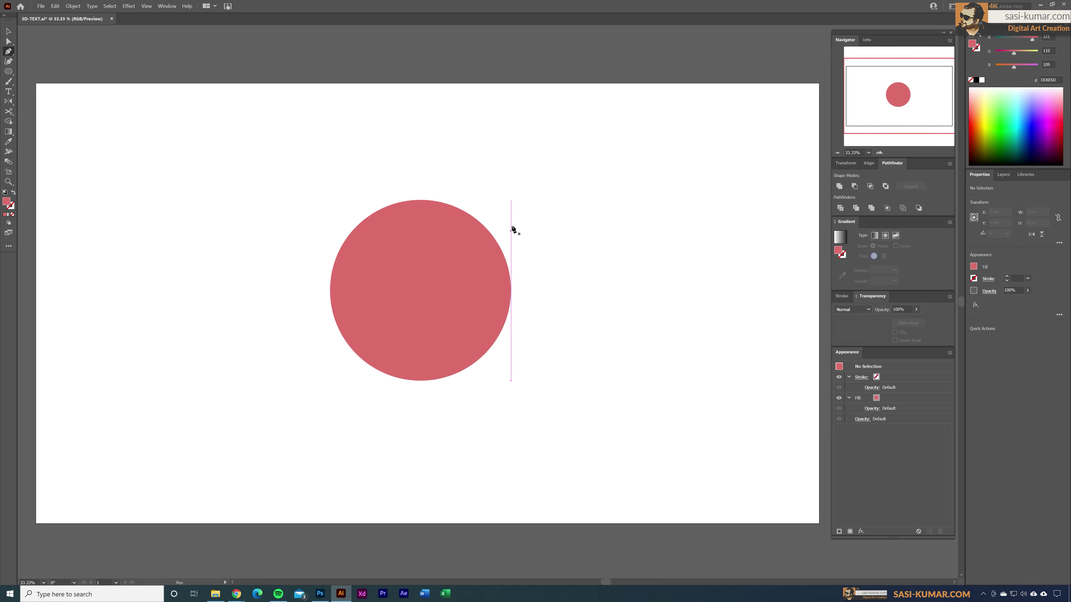
{"action": "left_click", "coordinate": [519, 208]}
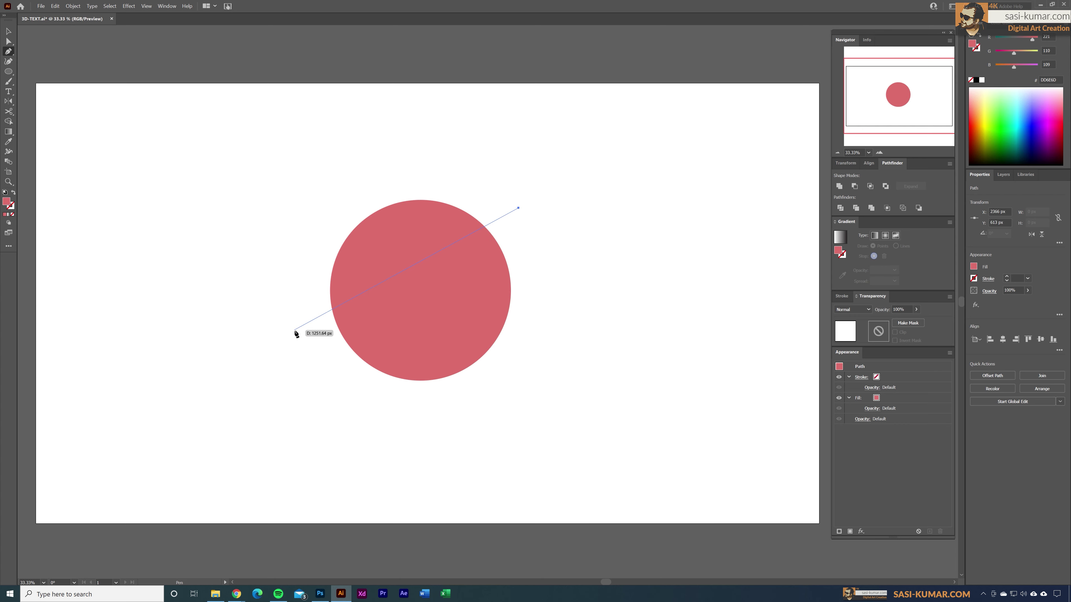
{"action": "left_click_drag", "start_coordinate": [295, 329], "coordinate": [122, 341]}
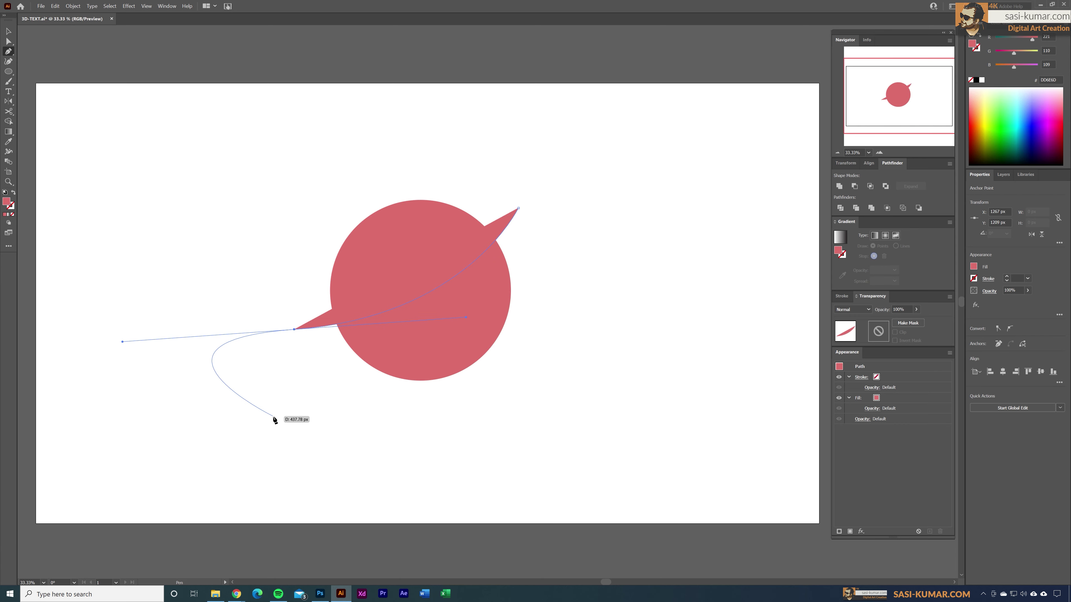
{"action": "key", "text": "Escape"}
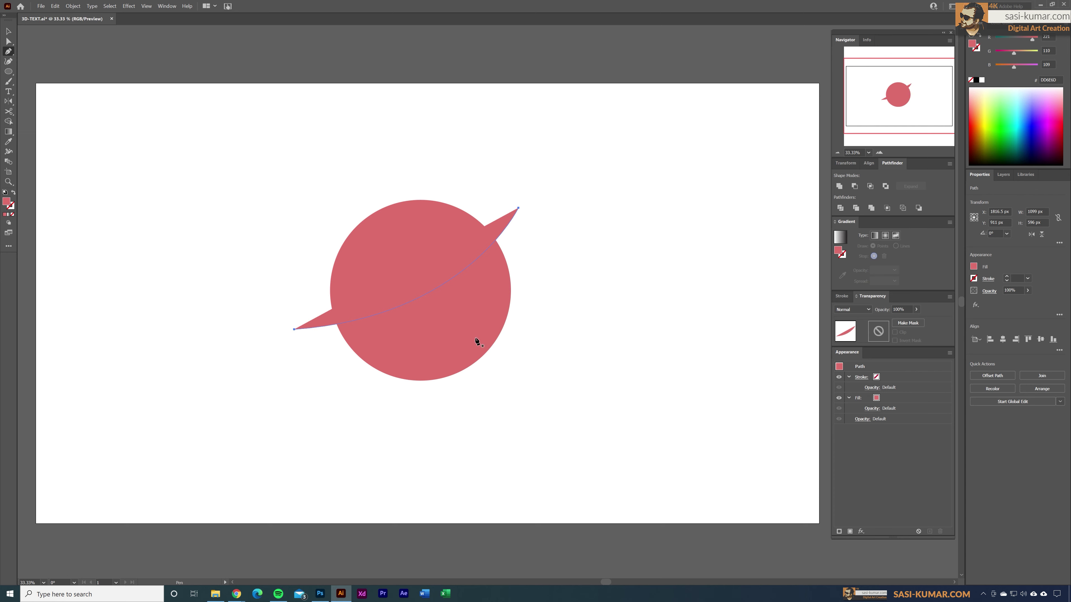
Draw a second Pen curve across the circle from beyond its lower-right edge to just outside its upper-left edge
{"action": "left_click", "coordinate": [563, 348]}
{"action": "left_click_drag", "start_coordinate": [322, 254], "coordinate": [280, 180]}
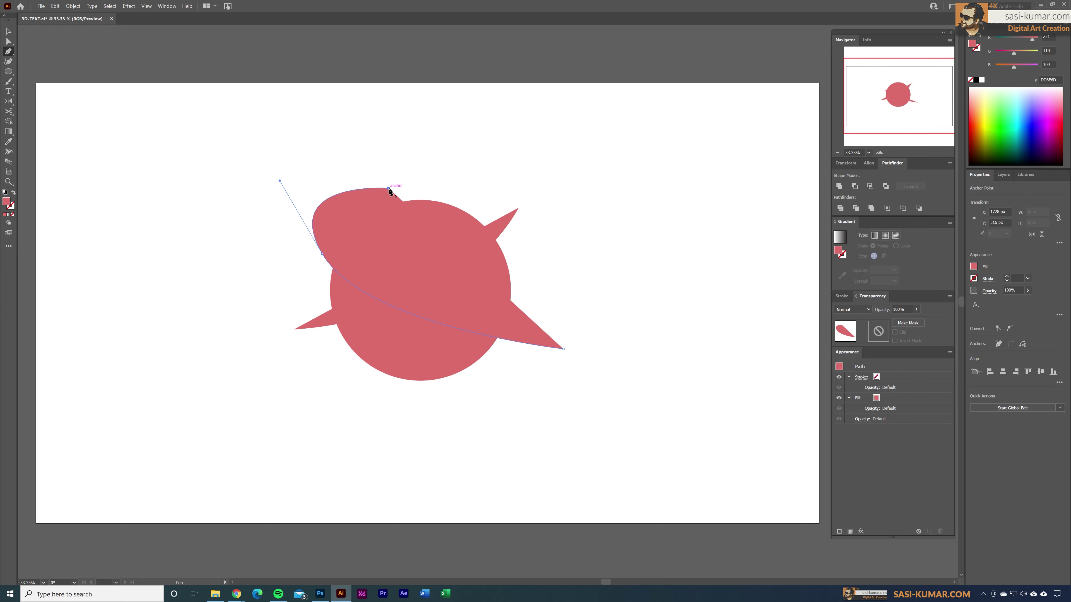
{"action": "key", "text": "Escape"}
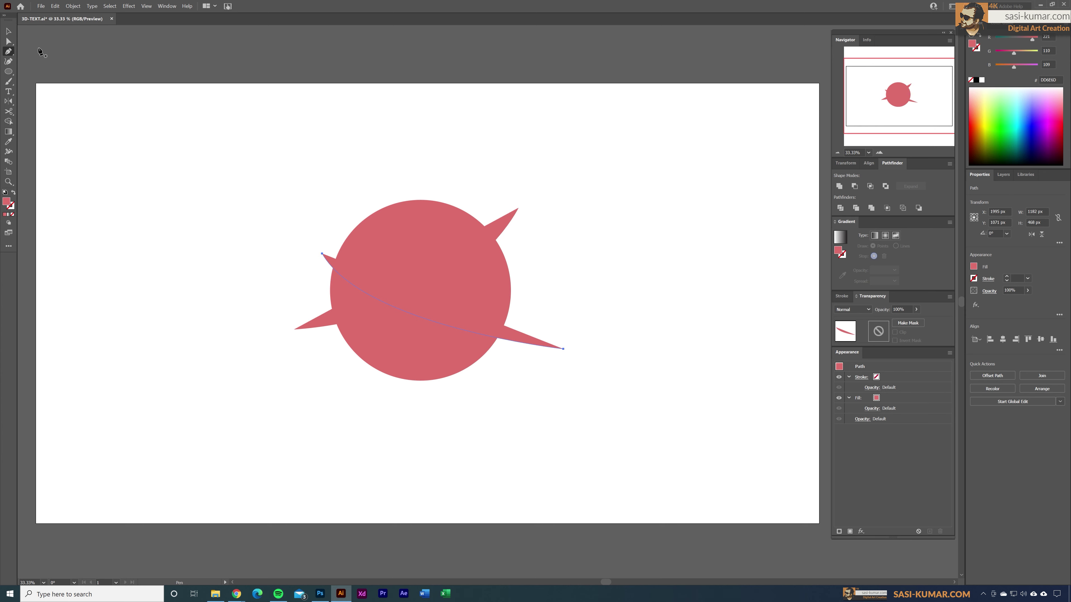
Rotate the second curve about 14° counterclockwise and move it slightly up and left across the circle
{"action": "left_click", "coordinate": [8, 32]}
{"action": "left_click", "coordinate": [585, 365]}
{"action": "left_click", "coordinate": [548, 344]}
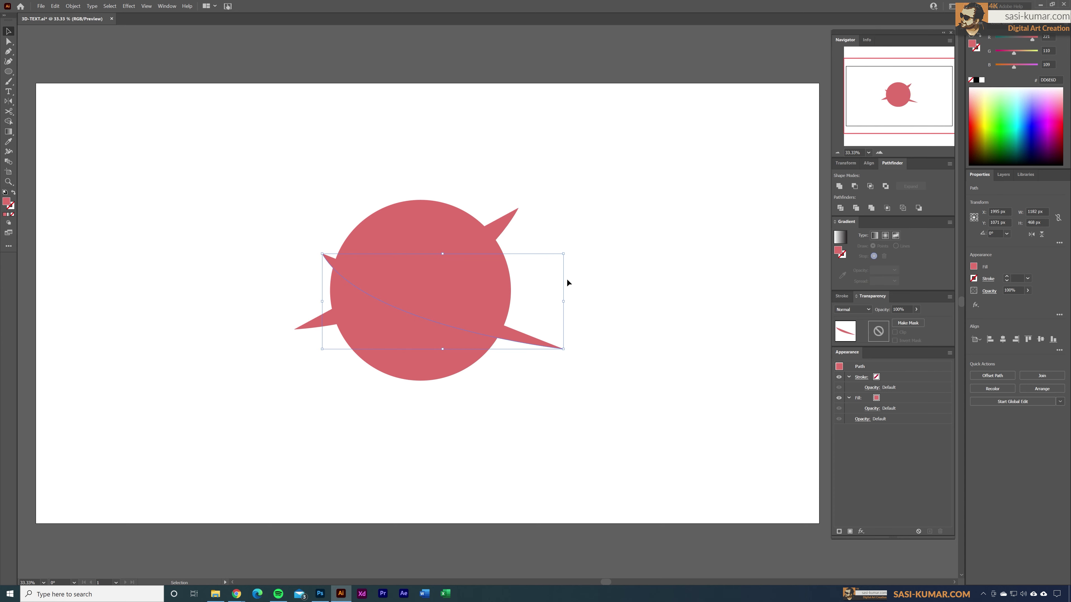
{"action": "left_click_drag", "start_coordinate": [569, 253], "coordinate": [553, 224]}
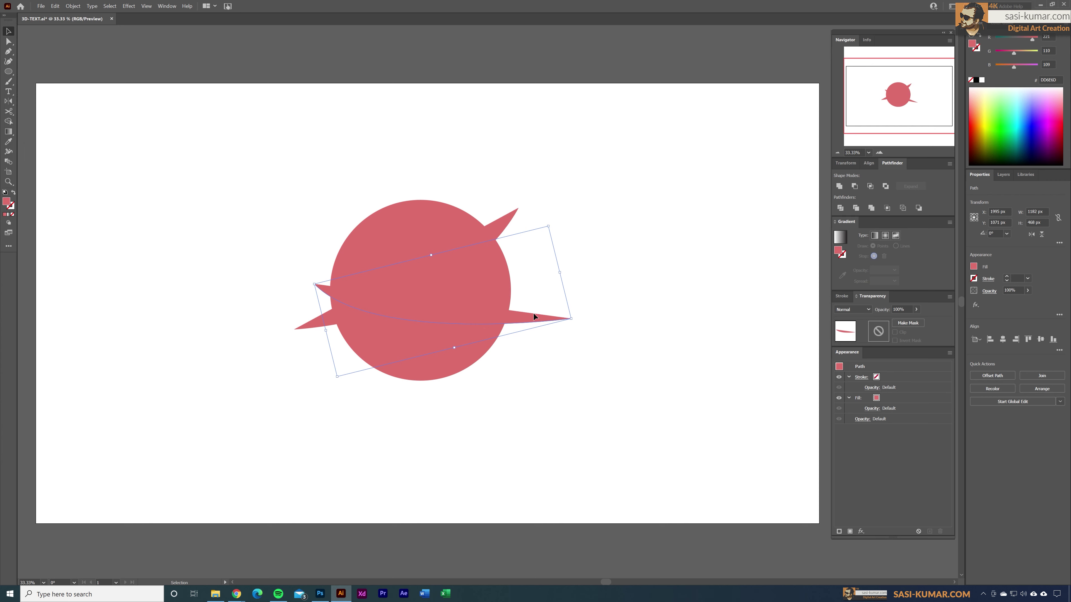
{"action": "left_click_drag", "start_coordinate": [536, 320], "coordinate": [529, 309]}
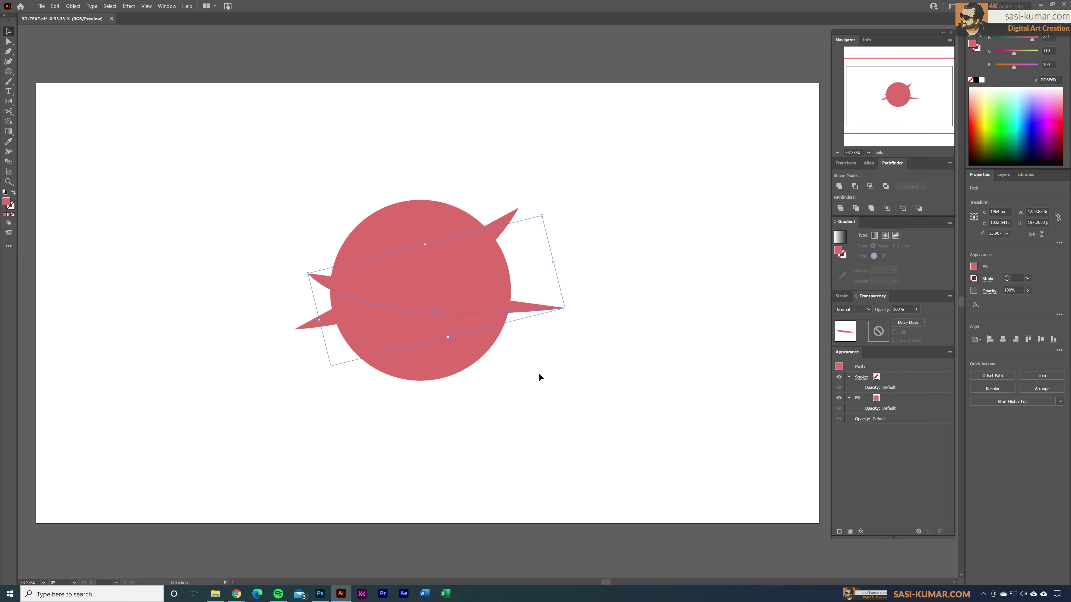
Select both curves crossing the circle and remove their fill
{"action": "left_click", "coordinate": [533, 344]}
{"action": "left_click", "coordinate": [504, 228]}
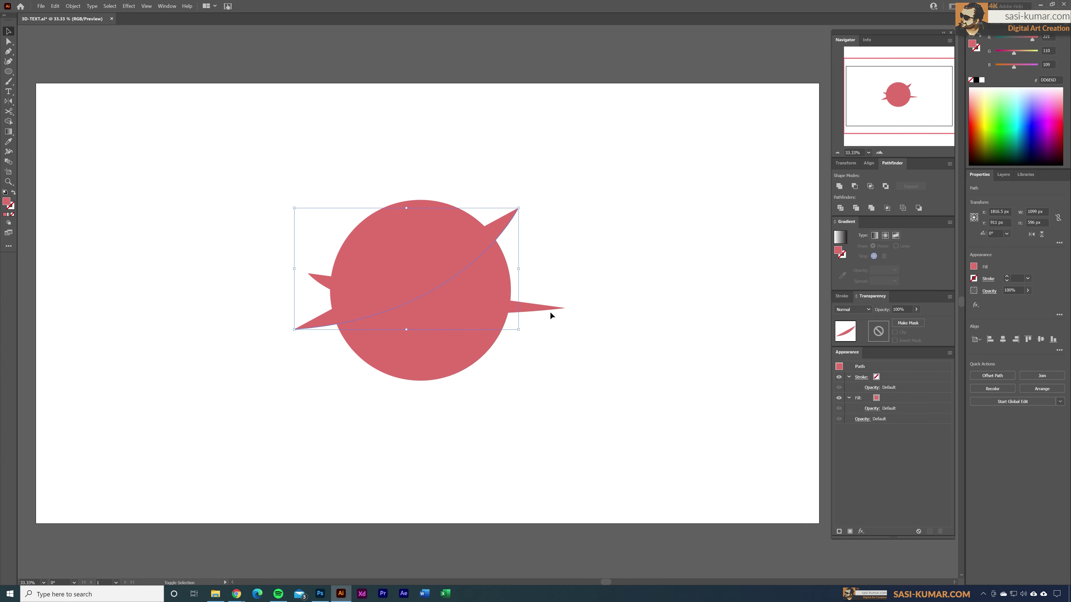
{"action": "left_click", "coordinate": [13, 215]}
Divide the circle along both curves with Pathfinder Divide and ungroup the resulting pieces
{"action": "left_click_drag", "start_coordinate": [634, 437], "coordinate": [164, 156]}
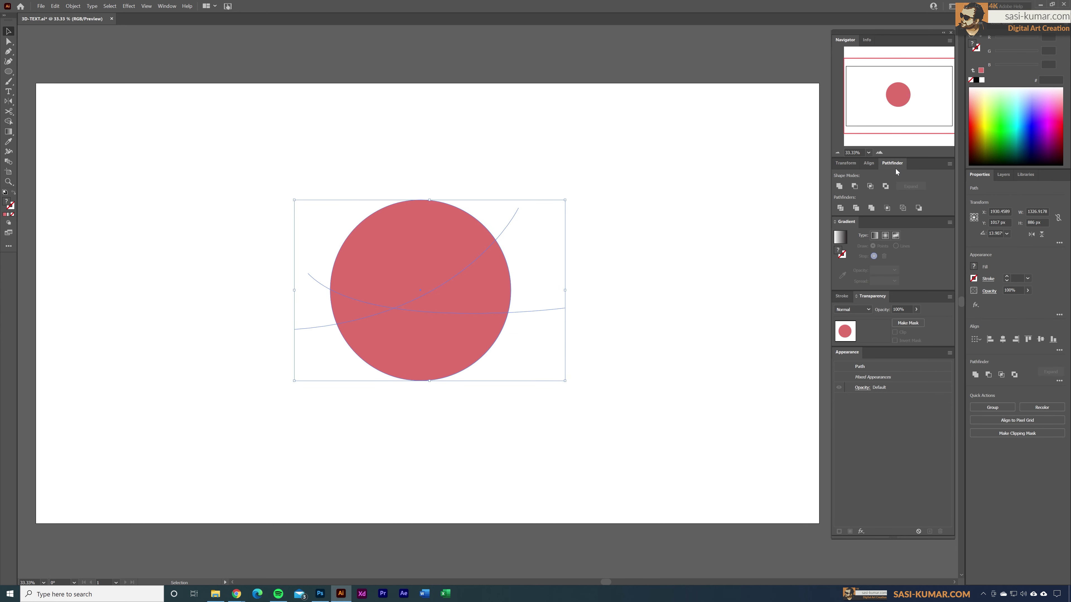
{"action": "left_click", "coordinate": [840, 209]}
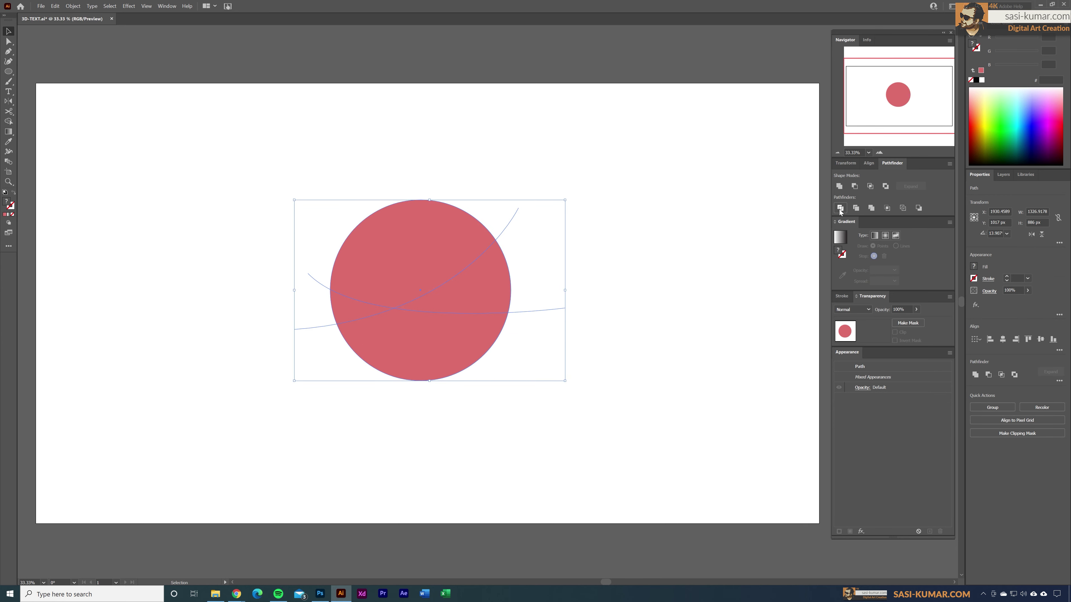
{"action": "right_click", "coordinate": [430, 276]}
{"action": "left_click", "coordinate": [463, 338]}
{"action": "left_click", "coordinate": [569, 315]}
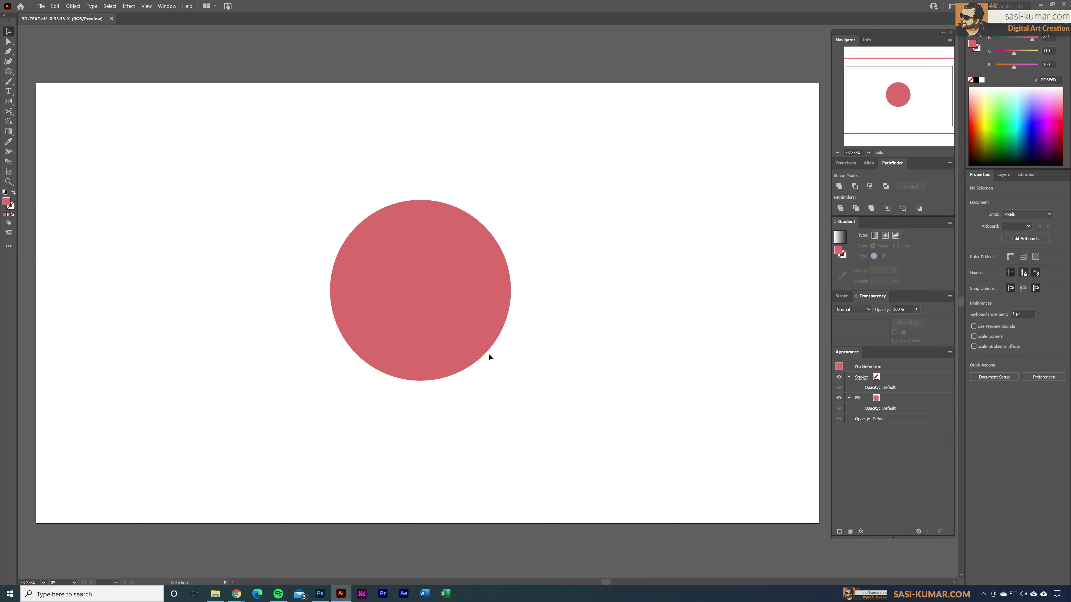
Examine the divided circle's pieces one by one to see where the cuts run
{"action": "left_click", "coordinate": [467, 280]}
{"action": "left_click", "coordinate": [419, 242]}
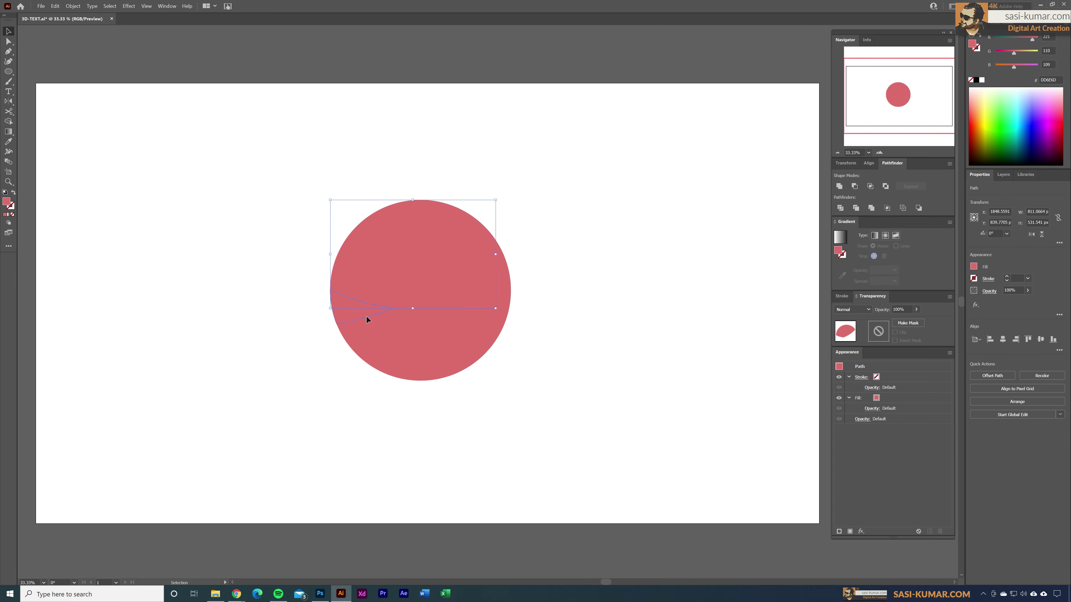
{"action": "left_click", "coordinate": [390, 347]}
{"action": "left_click", "coordinate": [509, 420]}
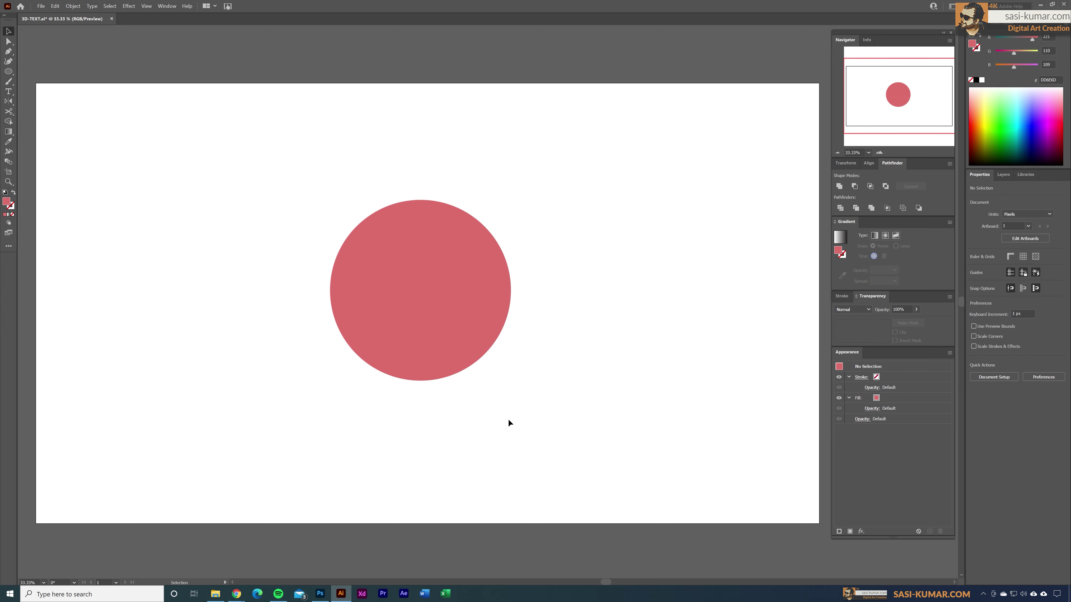
{"action": "left_click", "coordinate": [401, 229]}
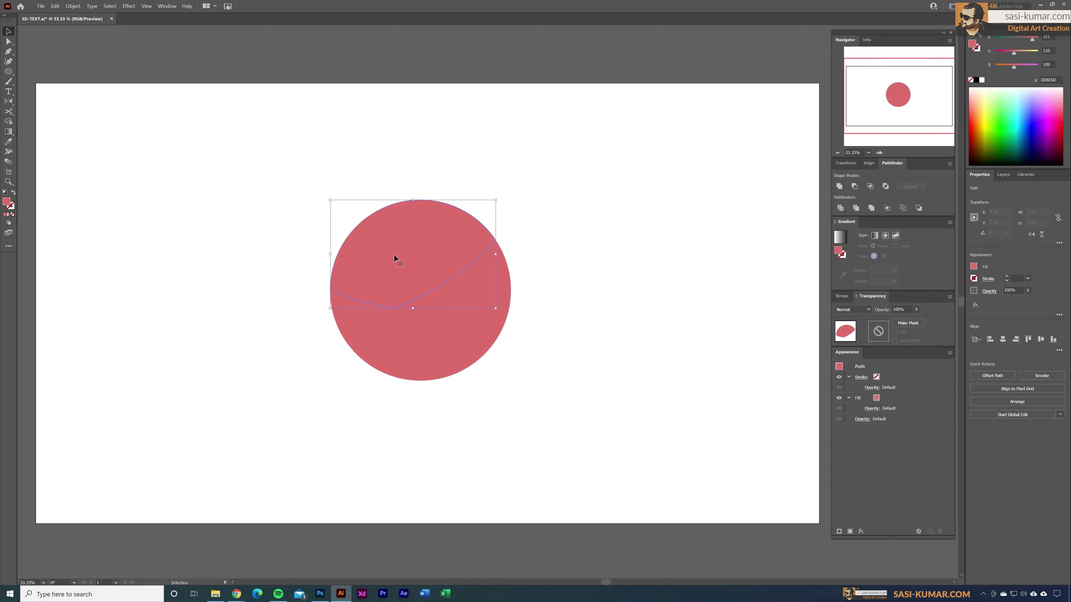
{"action": "left_click", "coordinate": [502, 287]}
{"action": "left_click", "coordinate": [458, 348]}
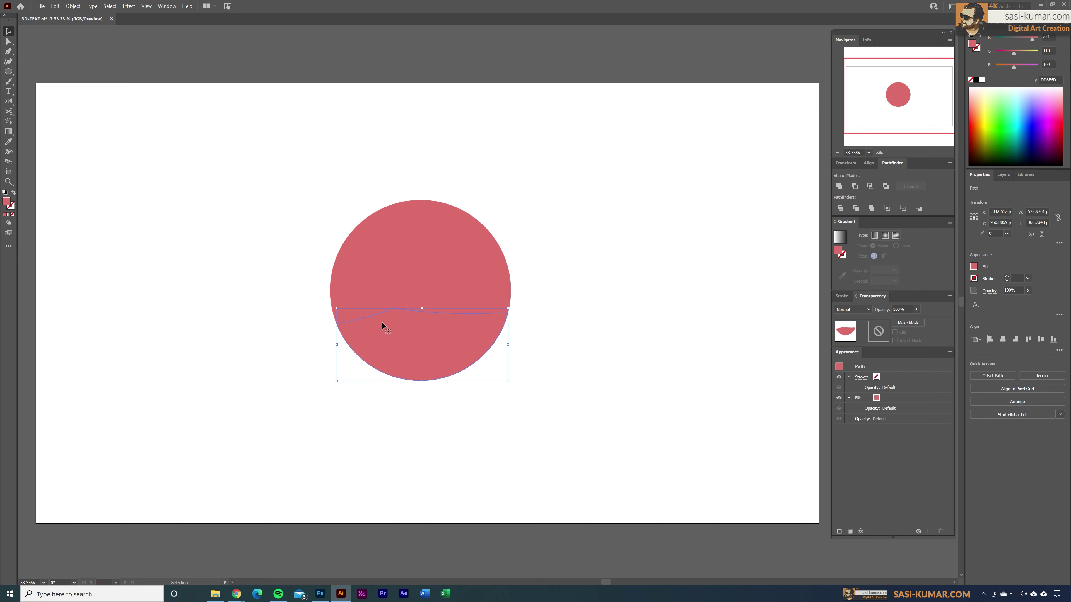
{"action": "left_click", "coordinate": [359, 311]}
{"action": "left_click", "coordinate": [390, 259]}
Unite the small left sliver of the circle with the large upper piece
{"action": "left_click", "coordinate": [348, 310]}
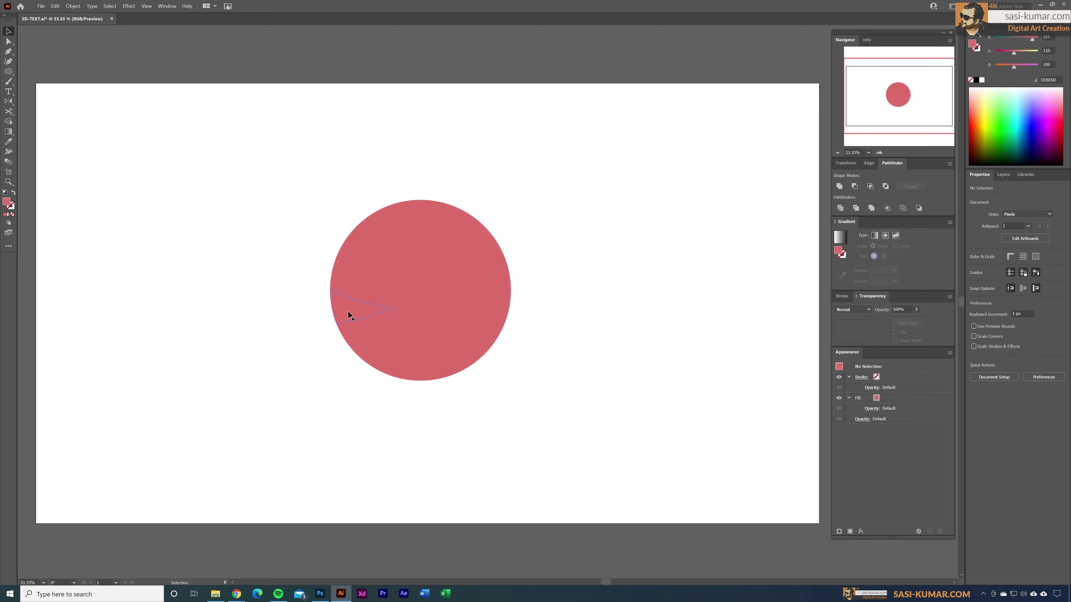
{"action": "left_click", "coordinate": [387, 252], "text": "shift"}
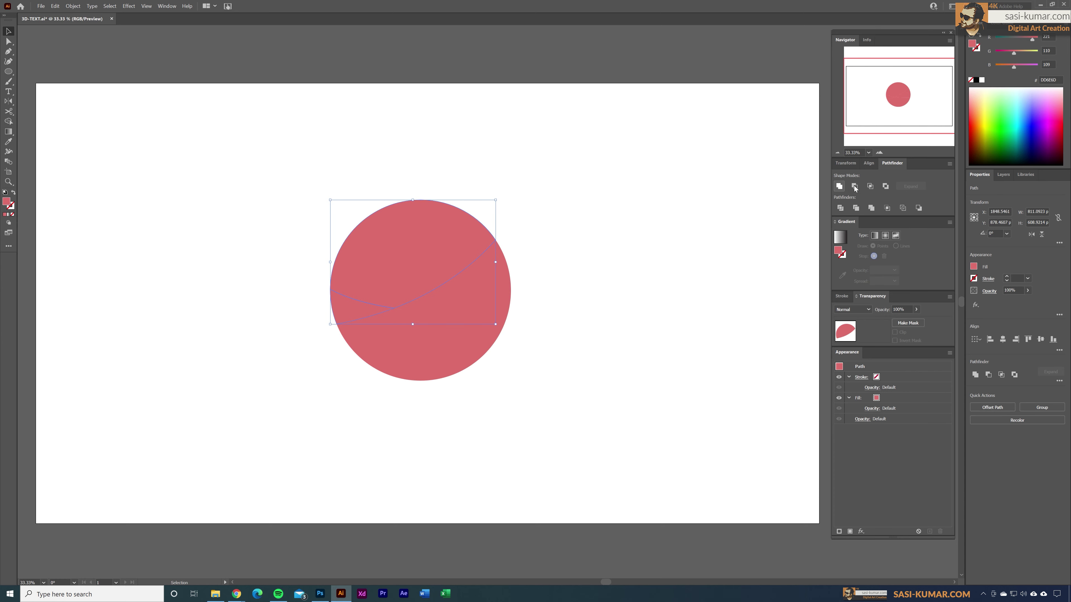
{"action": "left_click", "coordinate": [839, 186]}
{"action": "left_click", "coordinate": [512, 389]}
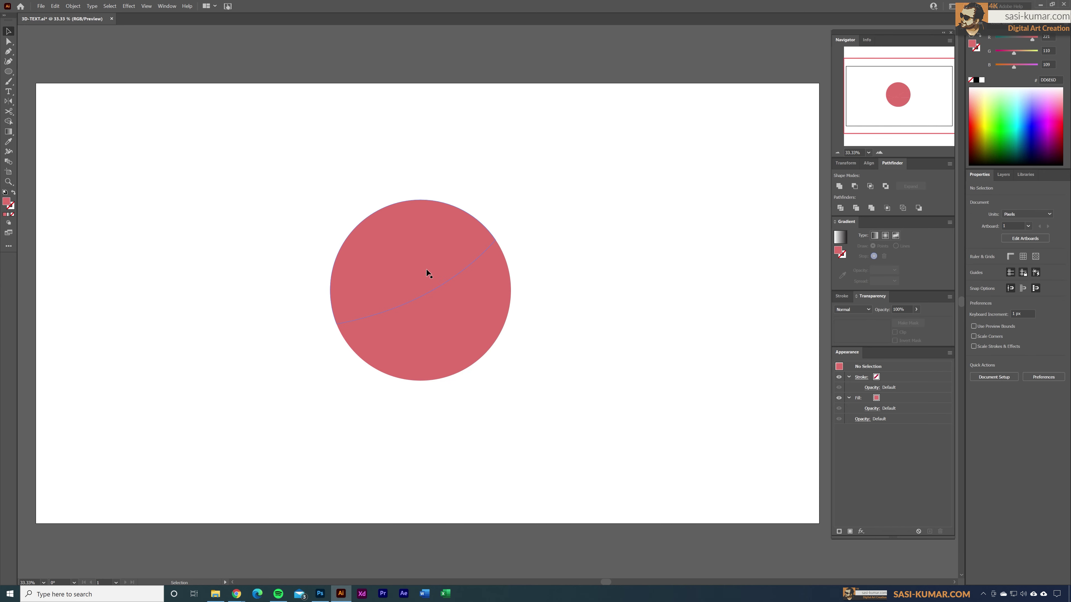
Move the three circle pieces apart to check the cuts, and undo the moves
{"action": "left_click_drag", "start_coordinate": [417, 252], "coordinate": [389, 198]}
{"action": "left_click_drag", "start_coordinate": [485, 306], "coordinate": [524, 293]}
{"action": "left_click_drag", "start_coordinate": [445, 349], "coordinate": [445, 377]}
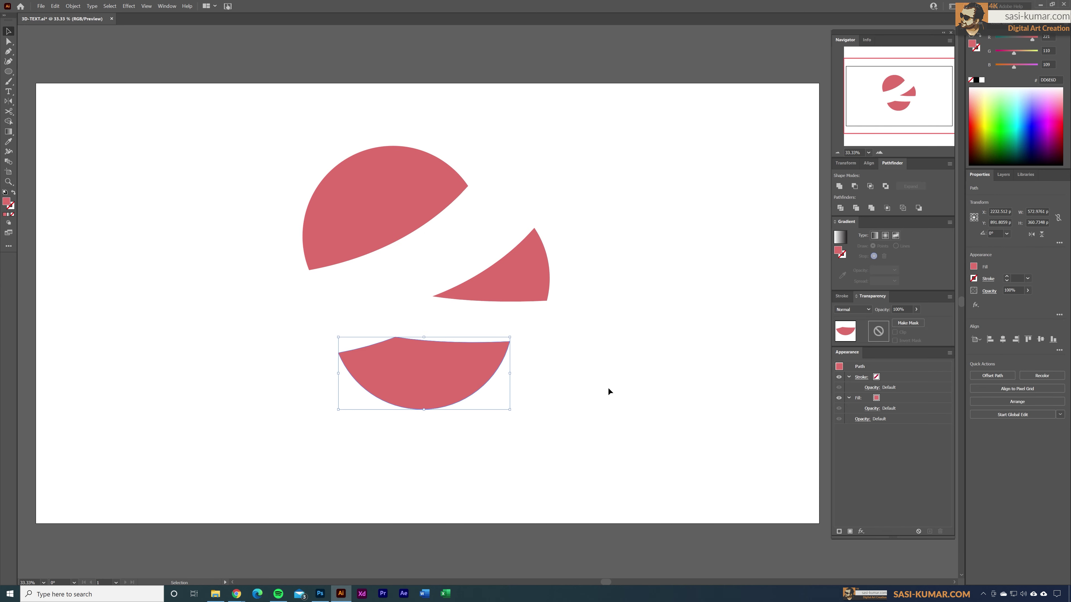
{"action": "left_click", "coordinate": [608, 389]}
{"action": "key", "text": "ctrl+z"}
{"action": "key", "text": "ctrl+z"}
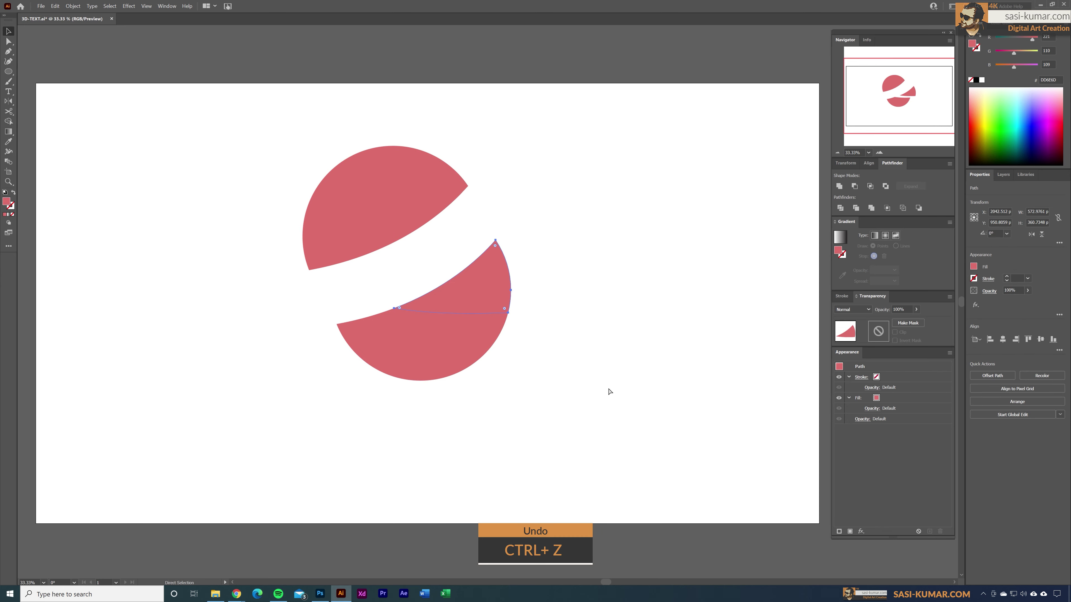
{"action": "key", "text": "ctrl+z"}
{"action": "left_click", "coordinate": [610, 381]}
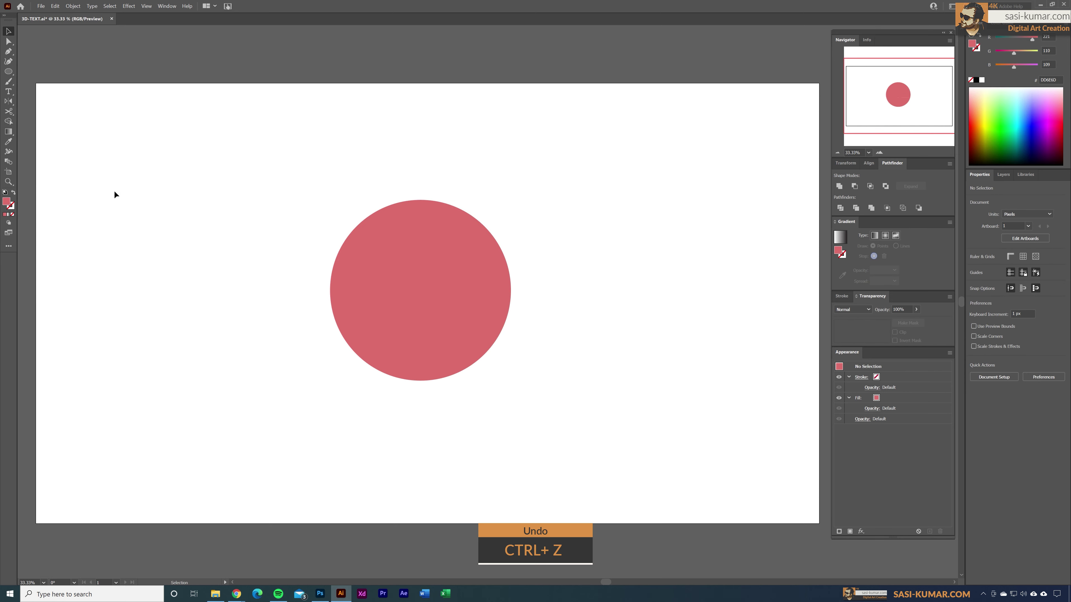
Add the text "Digital" to the right of the circle and scale it up to about 630 px wide
{"action": "left_click", "coordinate": [8, 91]}
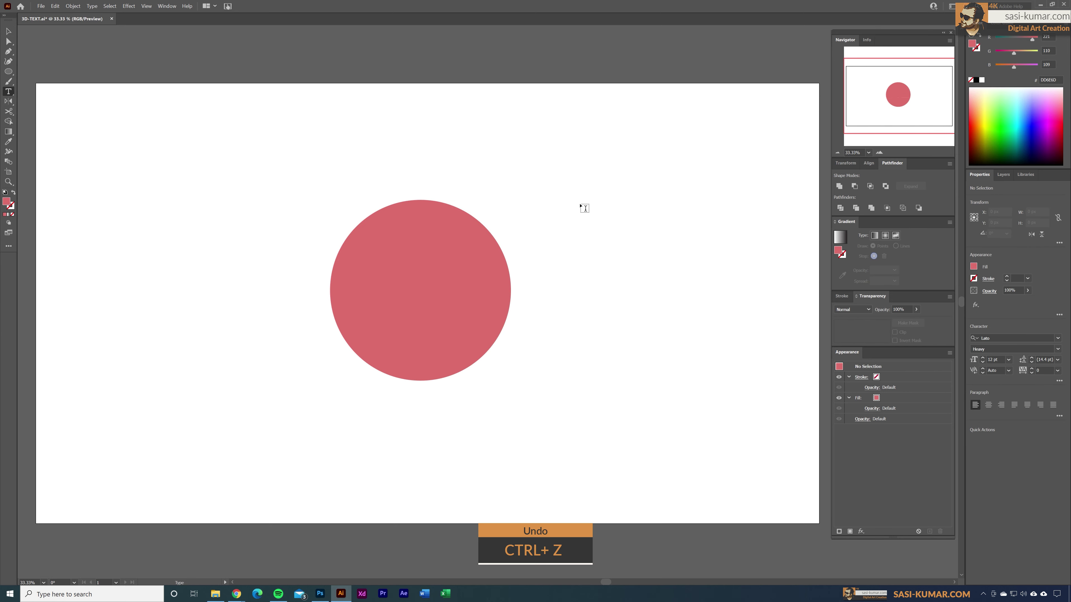
{"action": "left_click", "coordinate": [621, 209]}
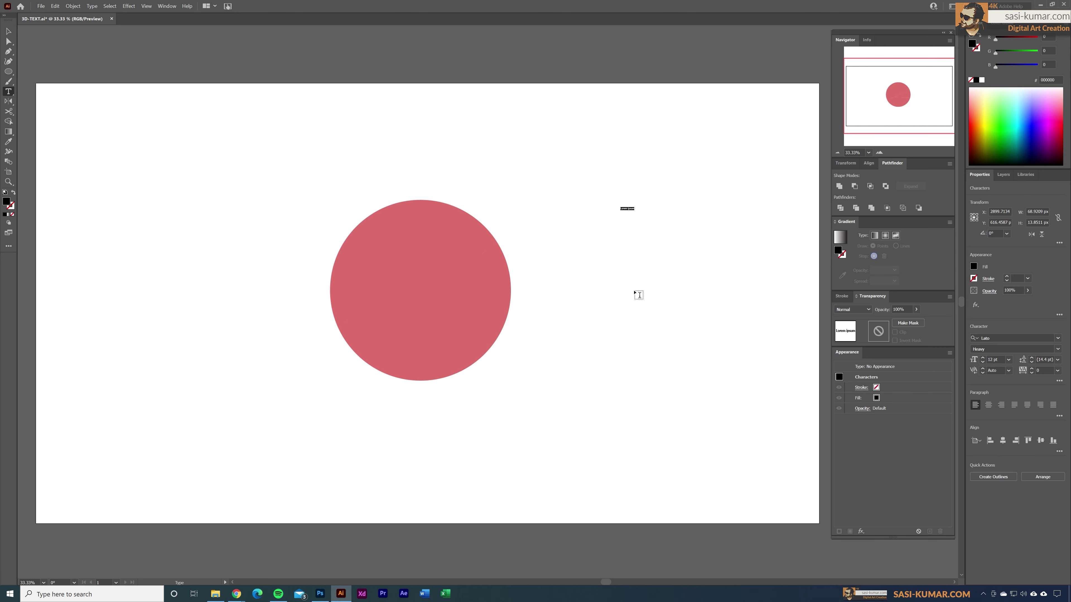
{"action": "type", "text": "Digital"}
{"action": "left_click", "coordinate": [8, 31]}
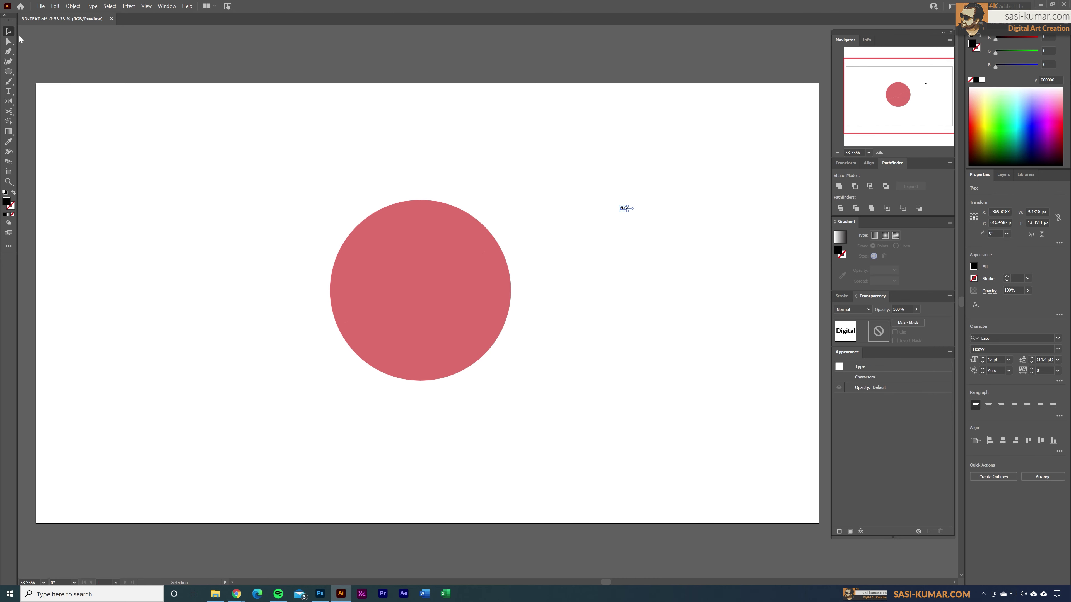
{"action": "left_click_drag", "start_coordinate": [631, 216], "coordinate": [734, 331]}
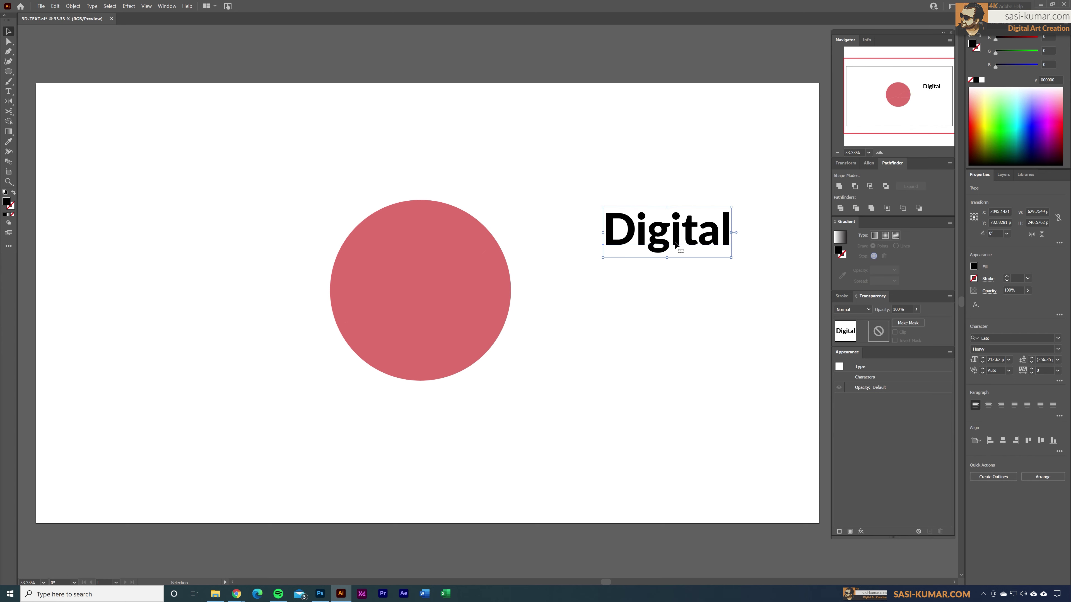
{"action": "left_click", "coordinate": [690, 315]}
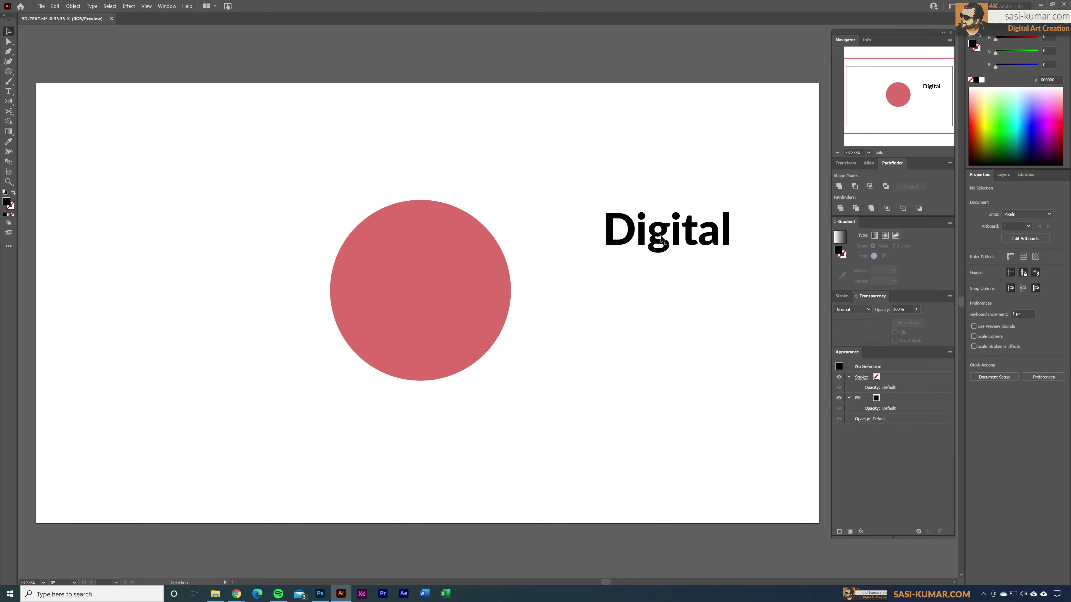
Move the "Digital" text up, duplicate it directly below, and change the copy to "Art"
{"action": "left_click", "coordinate": [670, 230]}
{"action": "left_click_drag", "start_coordinate": [670, 229], "coordinate": [662, 253]}
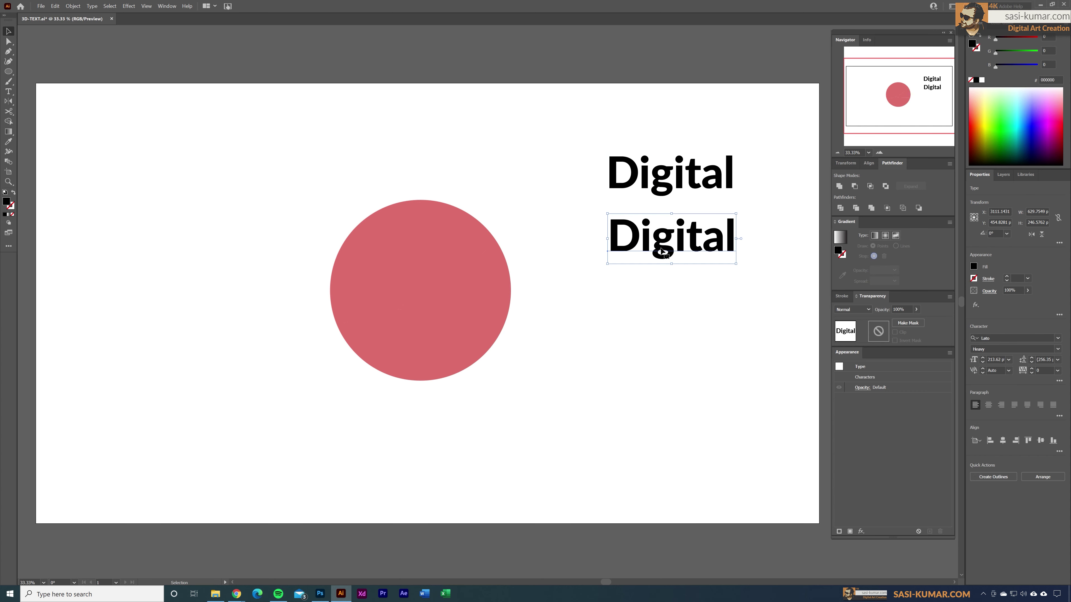
{"action": "double_click", "coordinate": [661, 252]}
{"action": "double_click", "coordinate": [661, 251]}
{"action": "type", "text": "Art"}
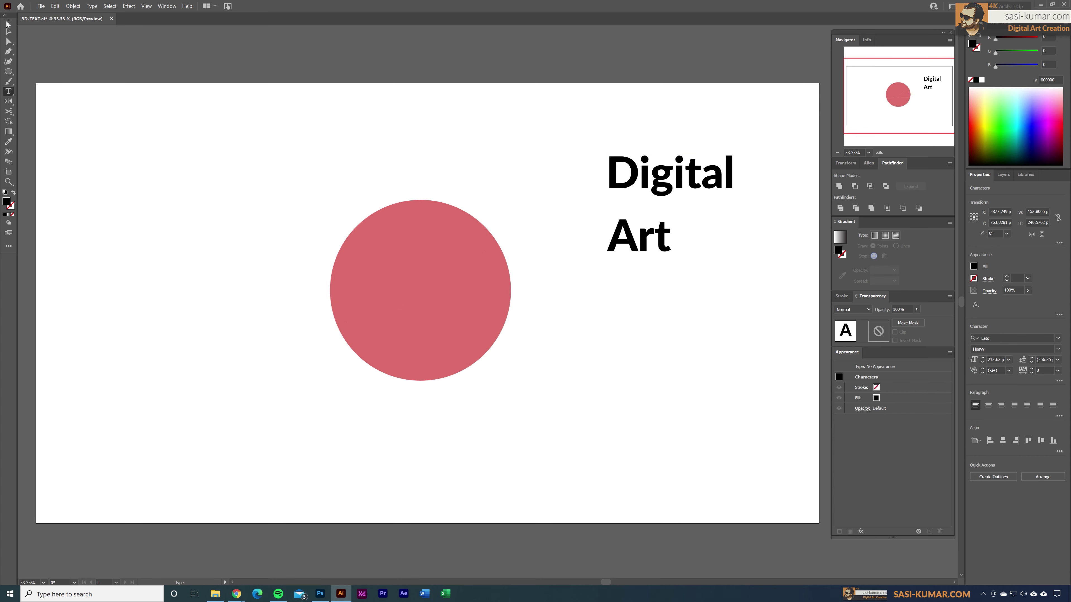
{"action": "key", "text": "Escape"}
Duplicate the "Art" text directly below itself and change the copy to "Creation"
{"action": "left_click_drag", "start_coordinate": [635, 238], "coordinate": [634, 302]}
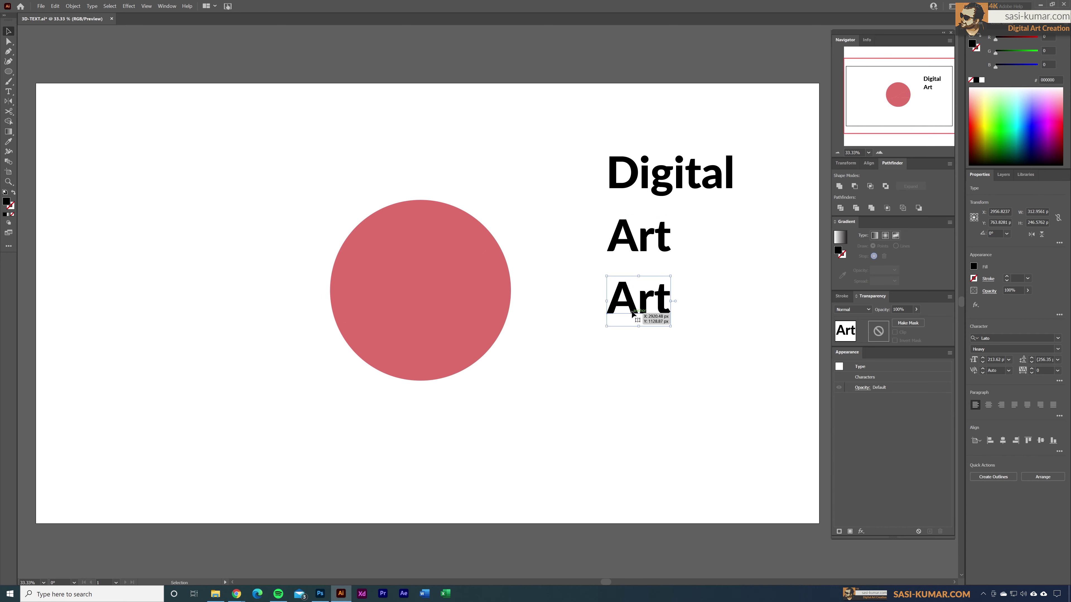
{"action": "double_click", "coordinate": [631, 304]}
{"action": "double_click", "coordinate": [630, 304]}
{"action": "type", "text": "C"}
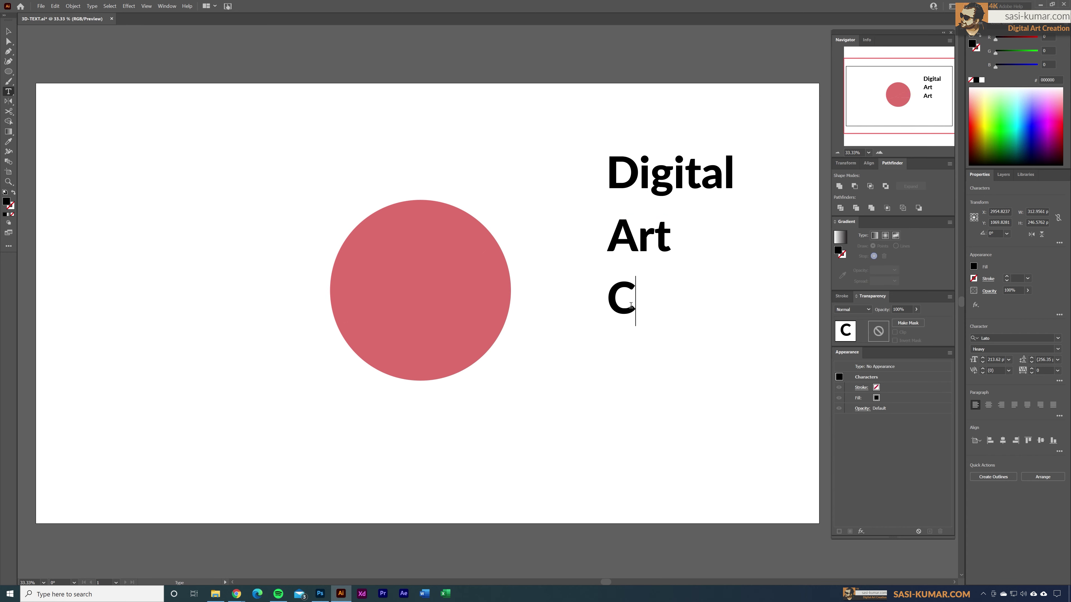
{"action": "type", "text": "reation"}
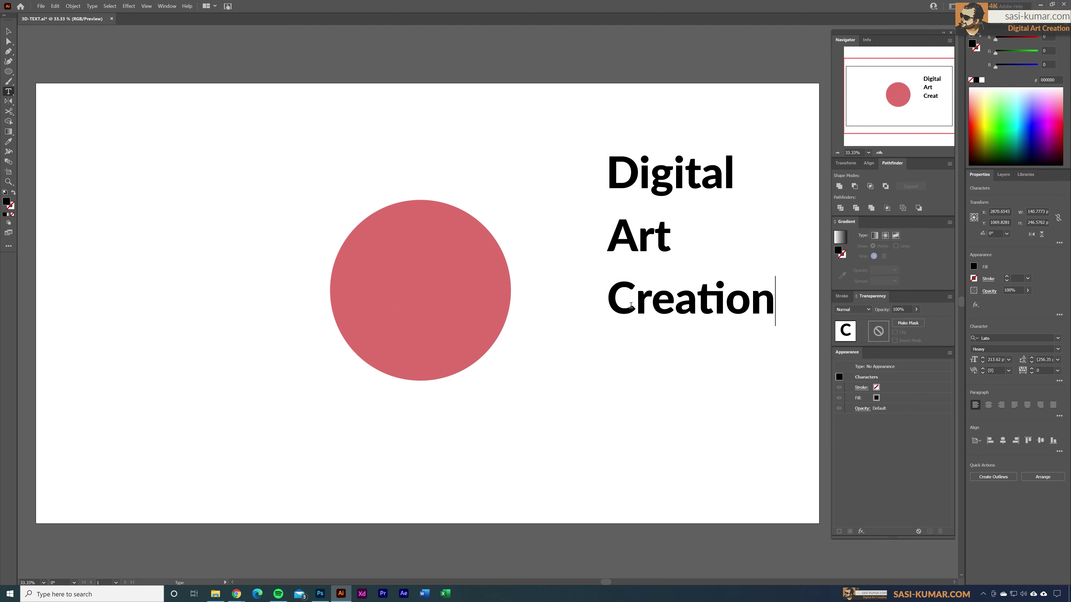
{"action": "key", "text": "Escape"}
Move the "Digital" text onto the circle's upper piece and scale it up to about 1058 px wide
{"action": "left_click", "coordinate": [630, 178]}
{"action": "left_click_drag", "start_coordinate": [631, 177], "coordinate": [366, 253]}
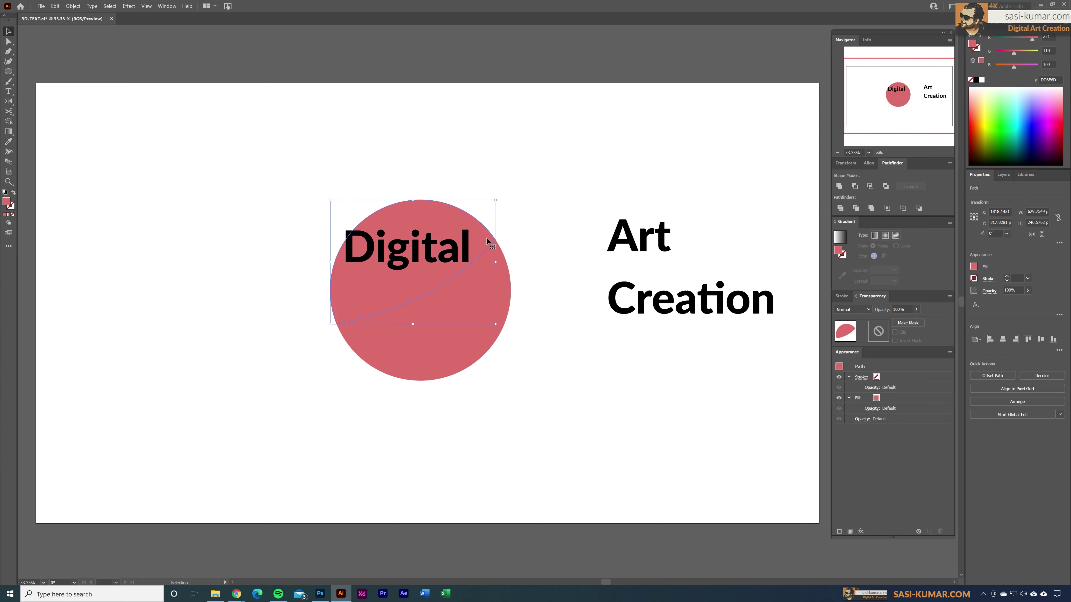
{"action": "left_click_drag", "start_coordinate": [470, 226], "coordinate": [513, 205]}
{"action": "left_click", "coordinate": [513, 210]}
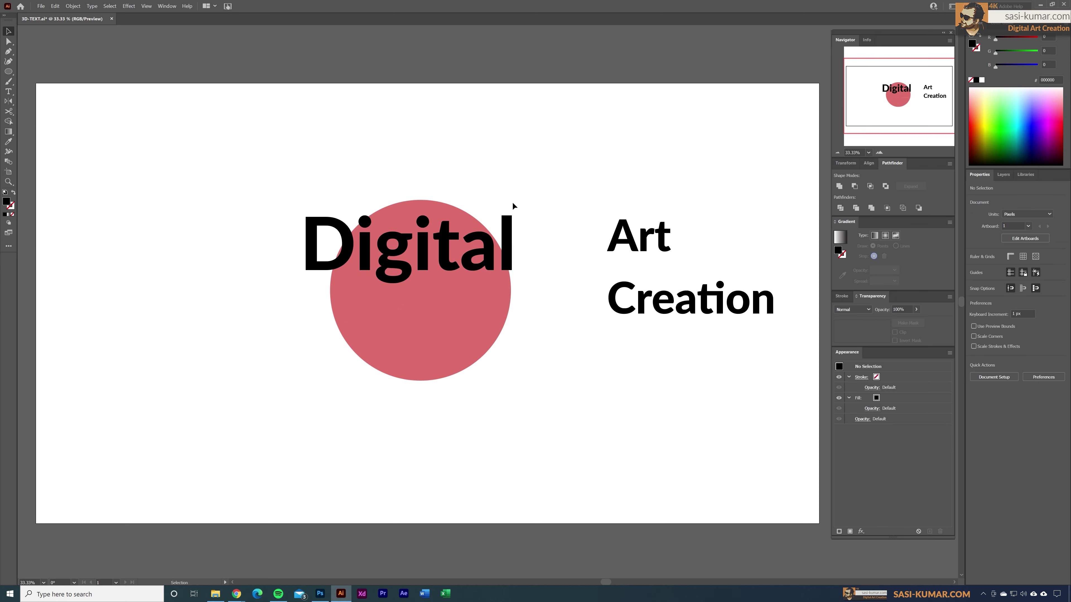
{"action": "left_click_drag", "start_coordinate": [472, 244], "coordinate": [471, 243]}
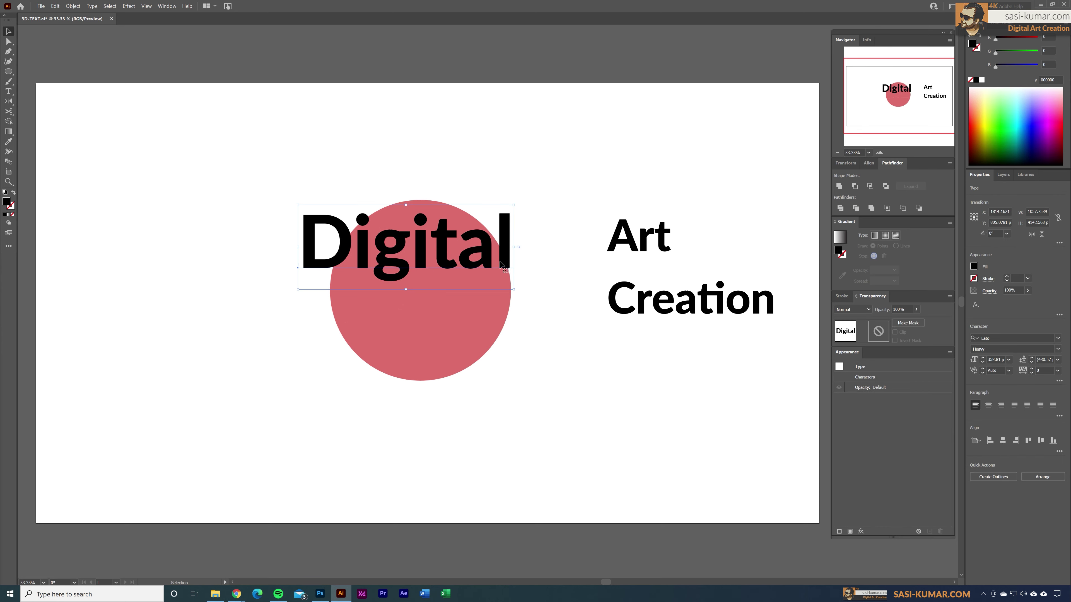
Bring the circle's upper piece to the front, over the "Digital" text
{"action": "left_click", "coordinate": [443, 213]}
{"action": "left_click", "coordinate": [418, 203]}
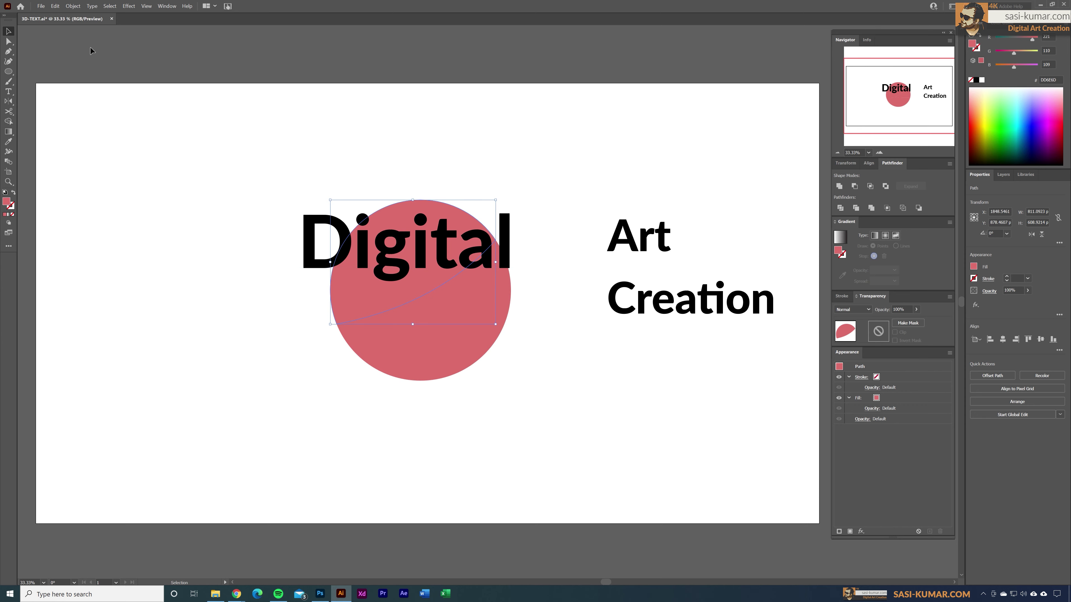
{"action": "left_click", "coordinate": [73, 6]}
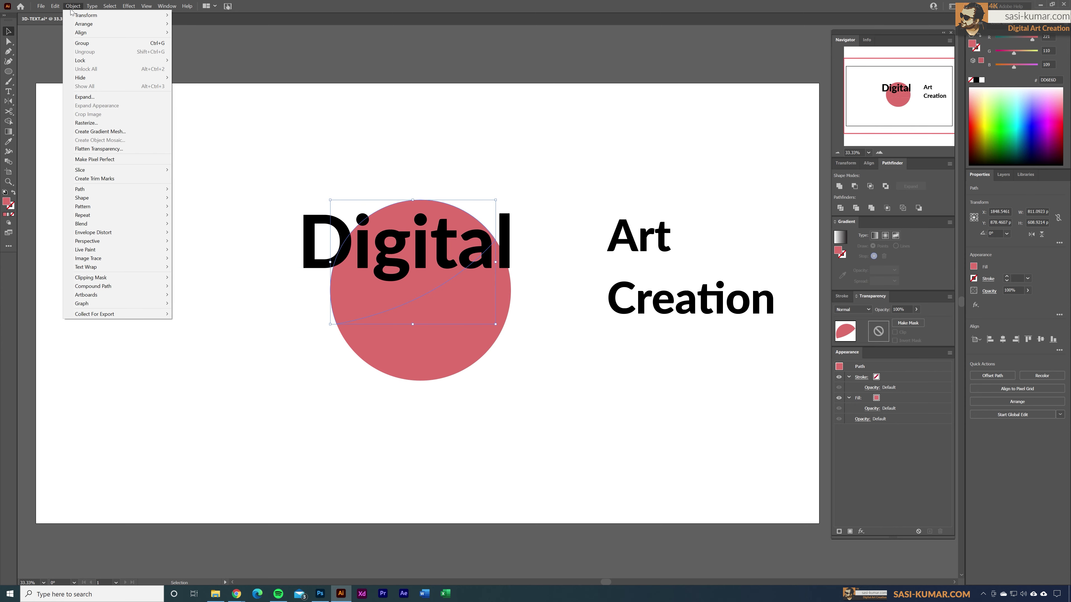
{"action": "mouse_move", "coordinate": [127, 234]}
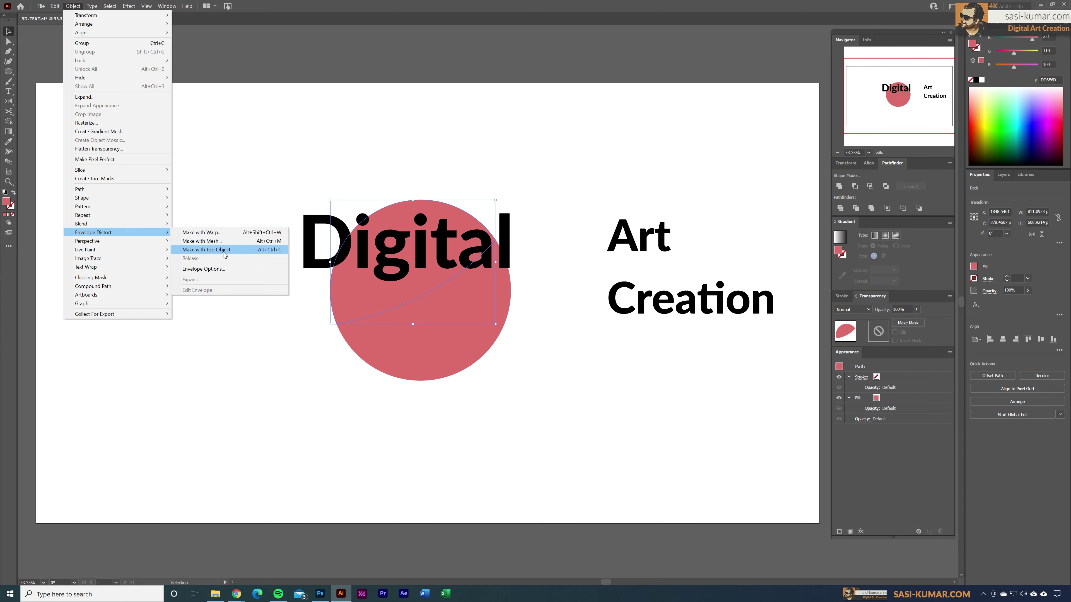
{"action": "left_click", "coordinate": [371, 307]}
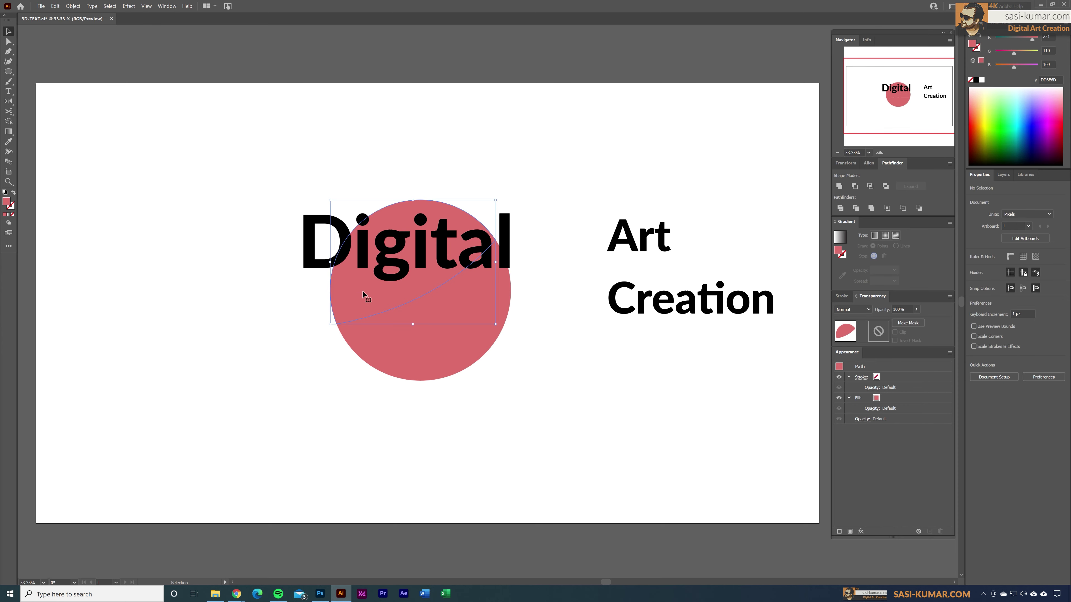
{"action": "right_click", "coordinate": [365, 297]}
{"action": "mouse_move", "coordinate": [422, 430]}
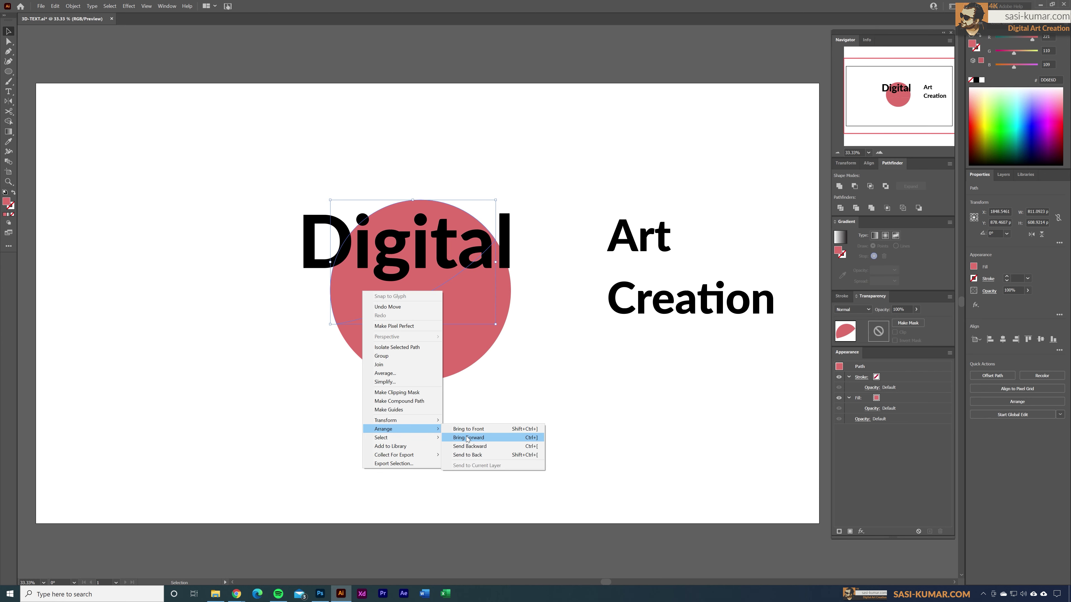
{"action": "left_click", "coordinate": [446, 427]}
{"action": "left_click", "coordinate": [260, 249]}
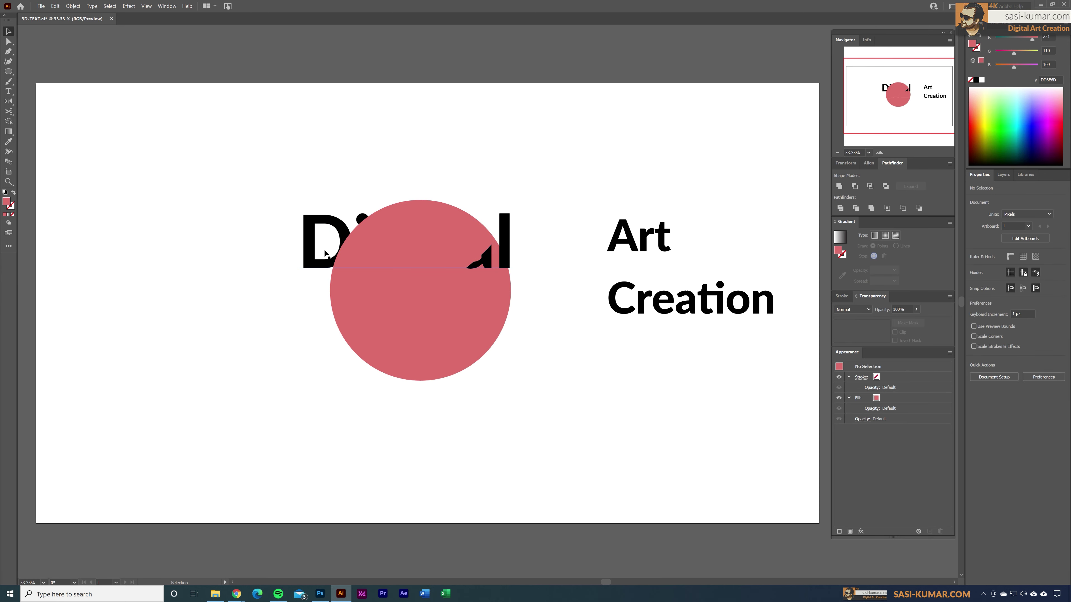
Warp the "Digital" text into the circle's upper piece with Envelope Distort, Make with Top Object
{"action": "left_click", "coordinate": [323, 256]}
{"action": "left_click", "coordinate": [404, 234], "text": "shift"}
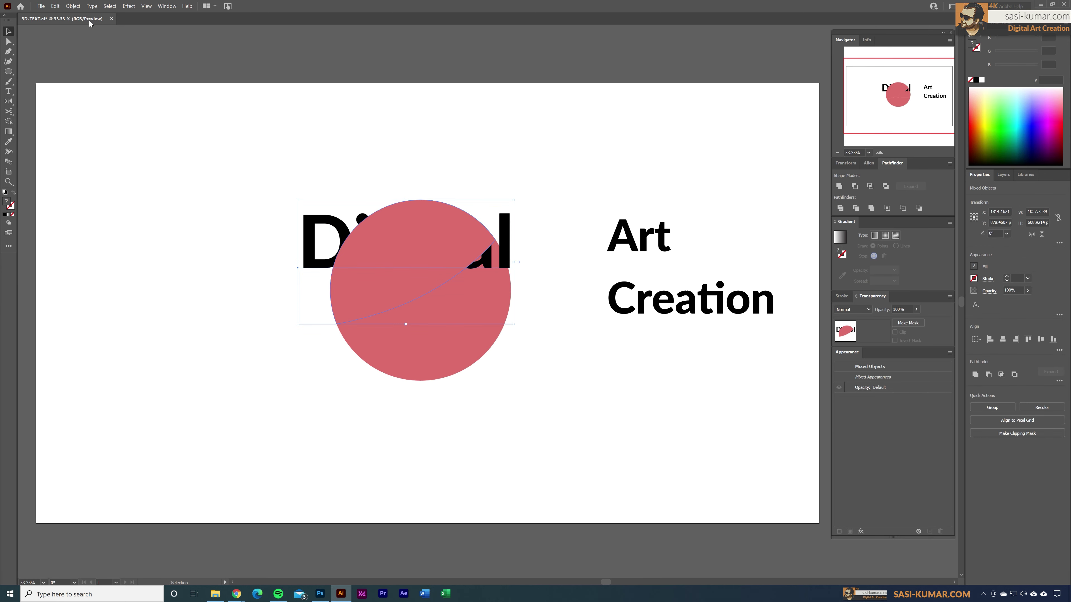
{"action": "left_click", "coordinate": [73, 6]}
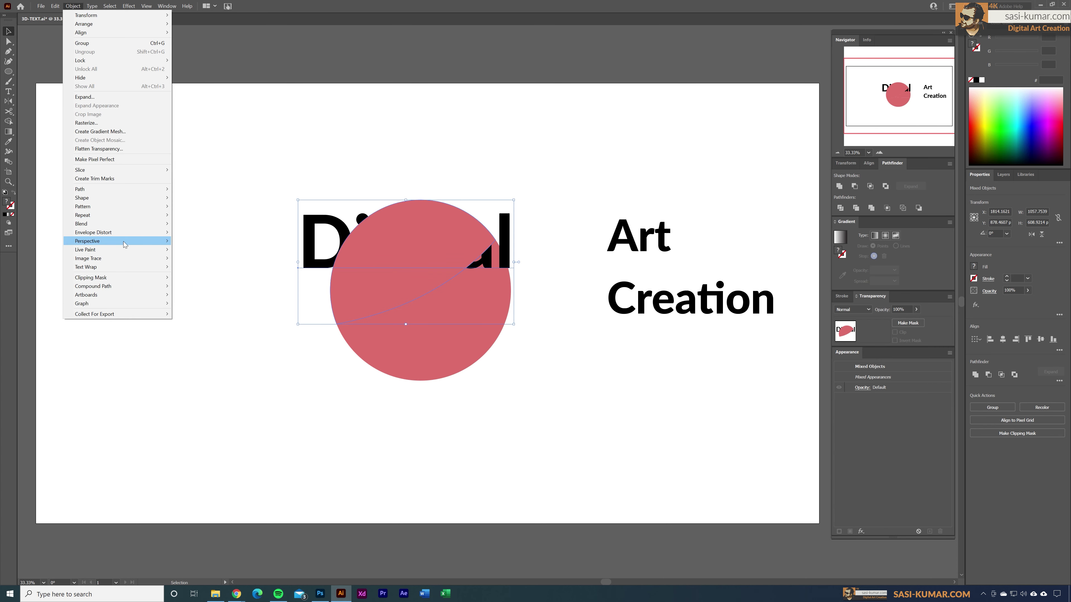
{"action": "mouse_move", "coordinate": [126, 235]}
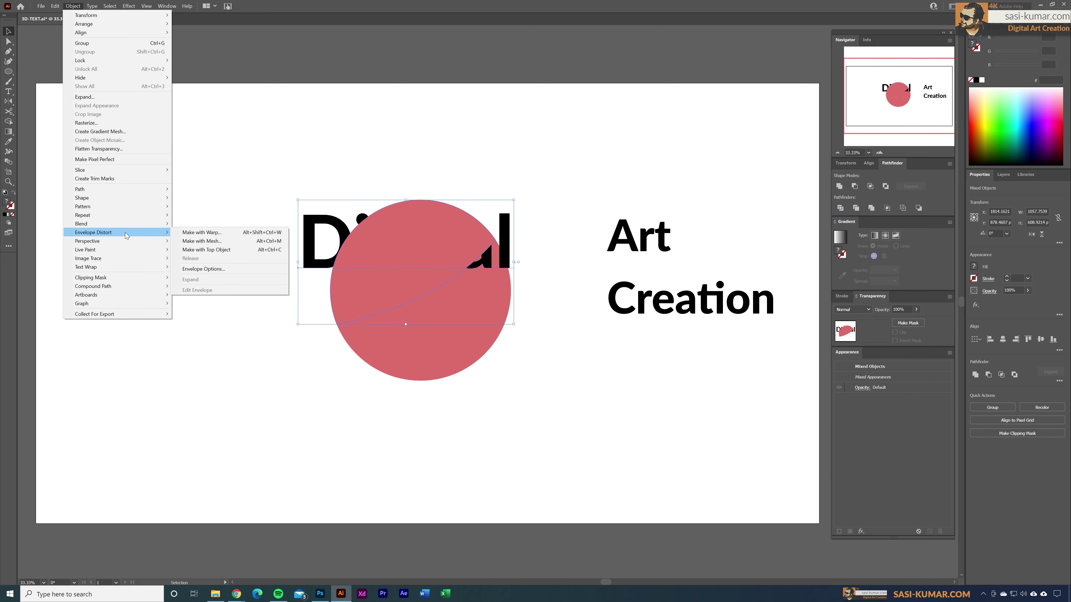
{"action": "left_click", "coordinate": [207, 250]}
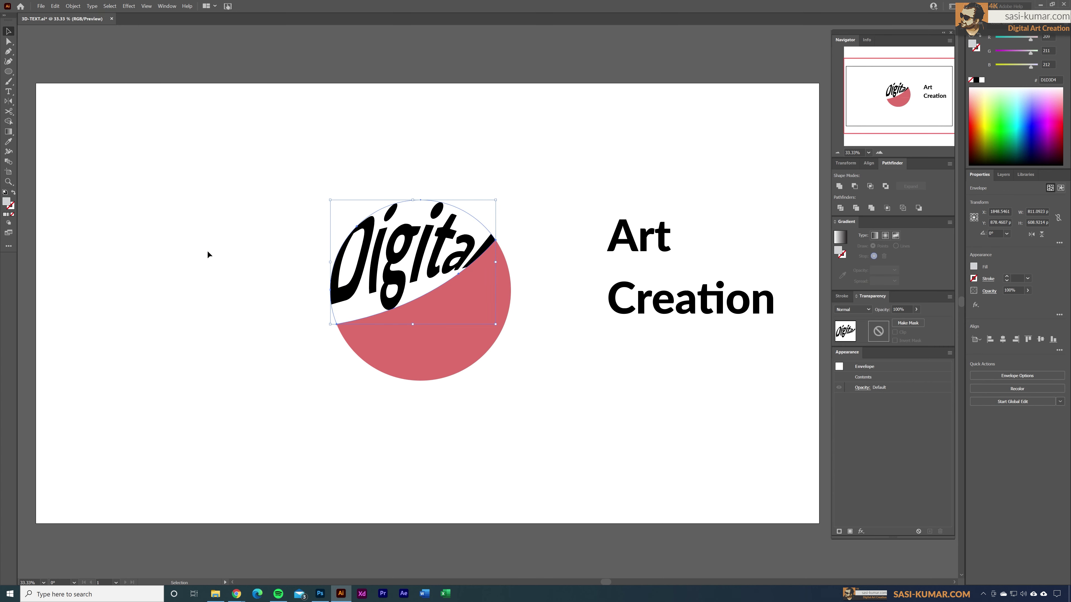
Rotate the "Digital" text inside its envelope by about 0.9° and leave envelope editing
{"action": "double_click", "coordinate": [399, 281]}
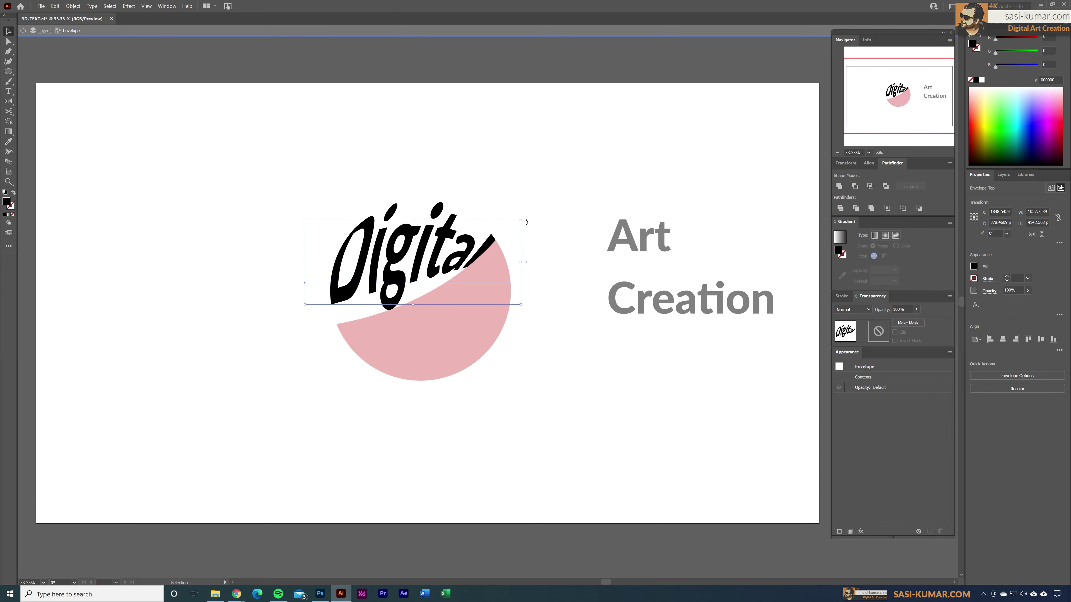
{"action": "mouse_move", "coordinate": [526, 222]}
{"action": "left_mouse_down"}
{"action": "mouse_move", "coordinate": [524, 209]}
{"action": "mouse_move", "coordinate": [526, 220]}
{"action": "left_mouse_up"}
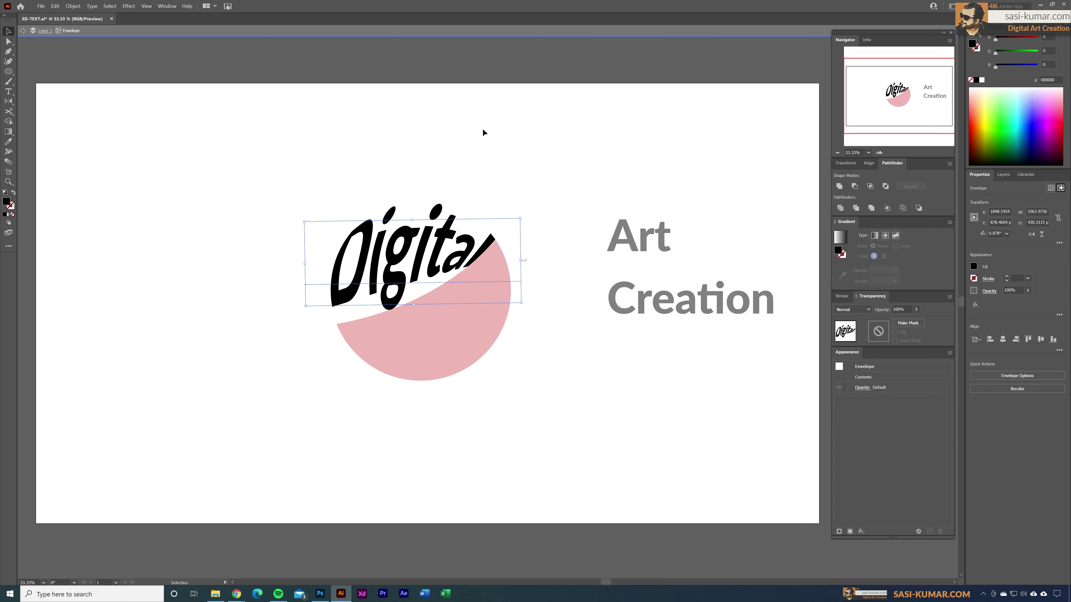
{"action": "left_click", "coordinate": [478, 146]}
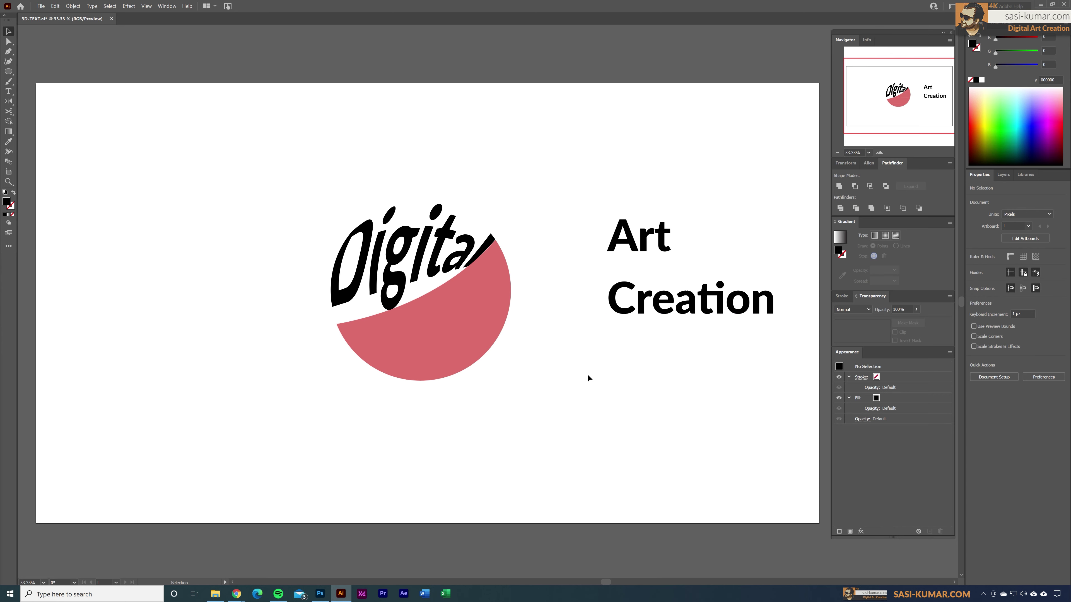
Place the "Art" text over the circle's right piece at about 472 px wide, and lock the warped "Digital"
{"action": "left_click_drag", "start_coordinate": [664, 244], "coordinate": [527, 318]}
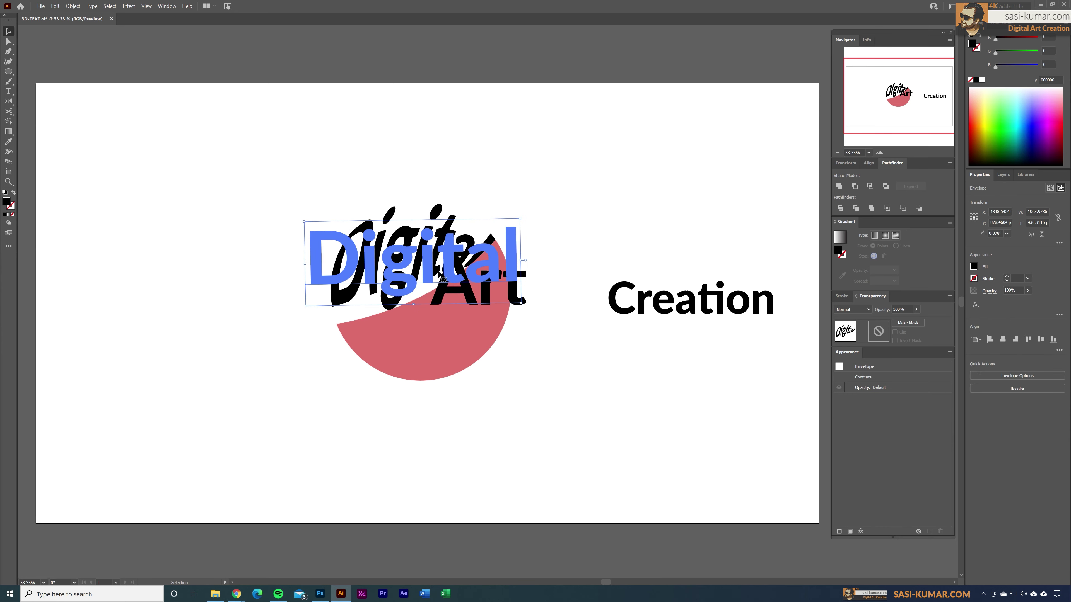
{"action": "key", "text": "ctrl+2"}
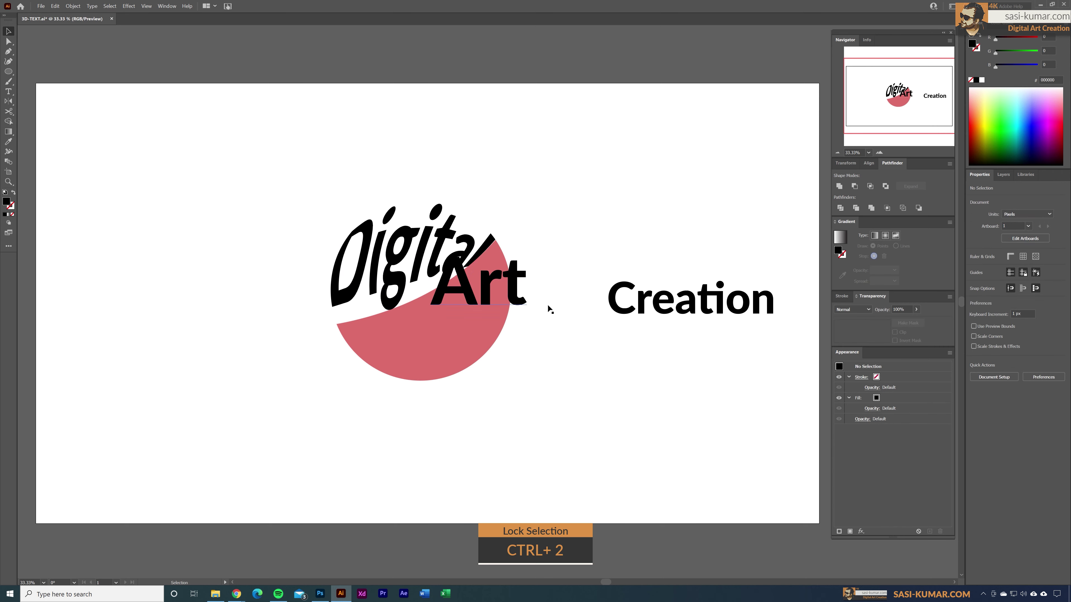
Send the "Art" text backward behind the circle pieces
{"action": "left_click", "coordinate": [491, 253]}
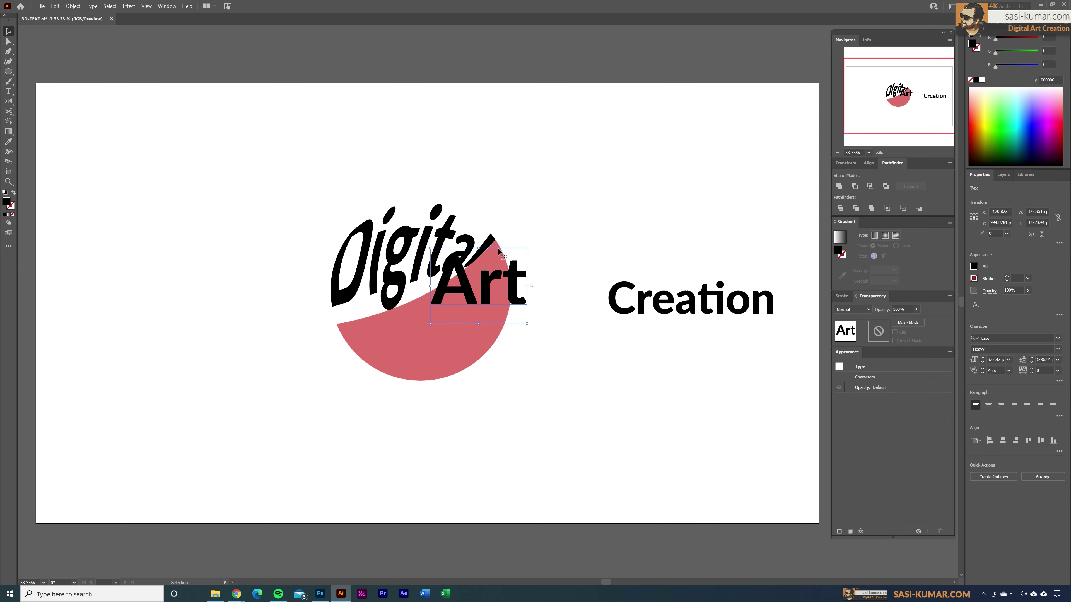
{"action": "key", "text": "ctrl+["}
{"action": "key", "text": "ctrl+["}
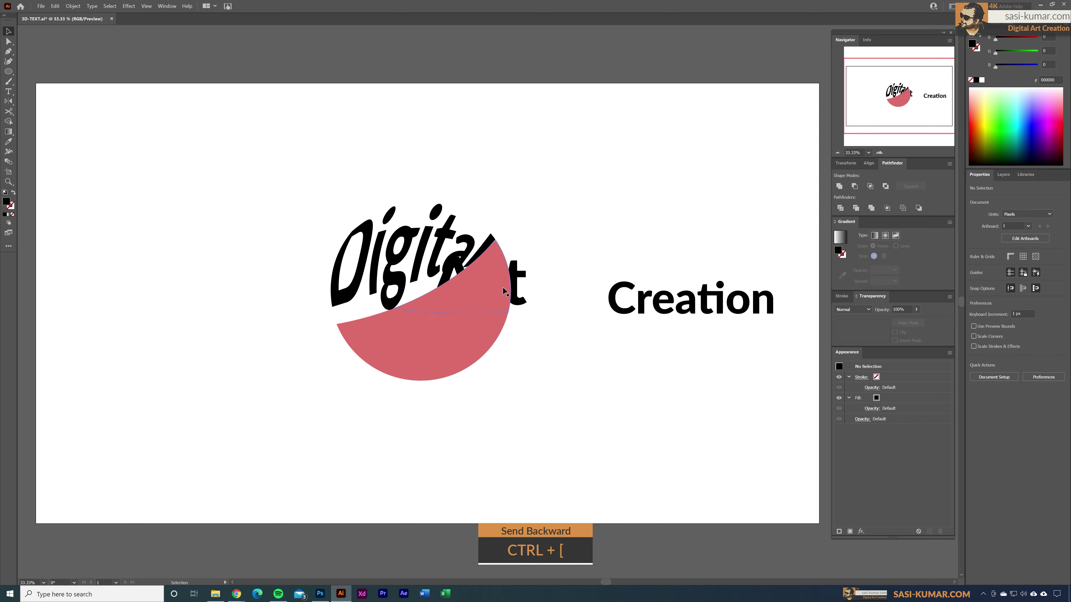
Warp the "Art" text into the circle's right piece with Envelope Distort, Make with Top Object
{"action": "left_click", "coordinate": [511, 286]}
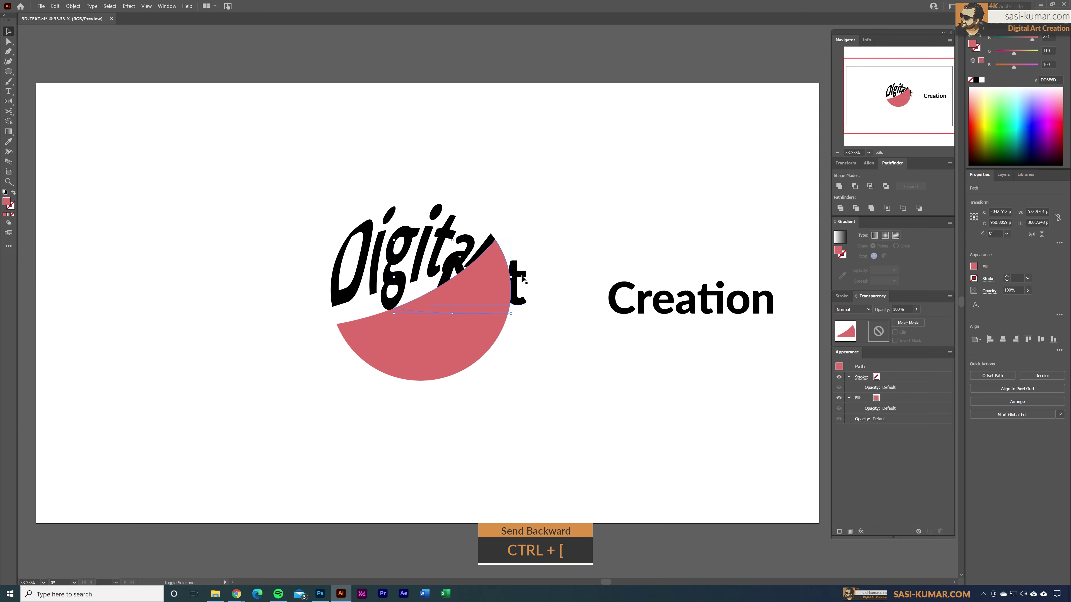
{"action": "left_click", "coordinate": [523, 278], "text": "shift"}
{"action": "left_click", "coordinate": [73, 6]}
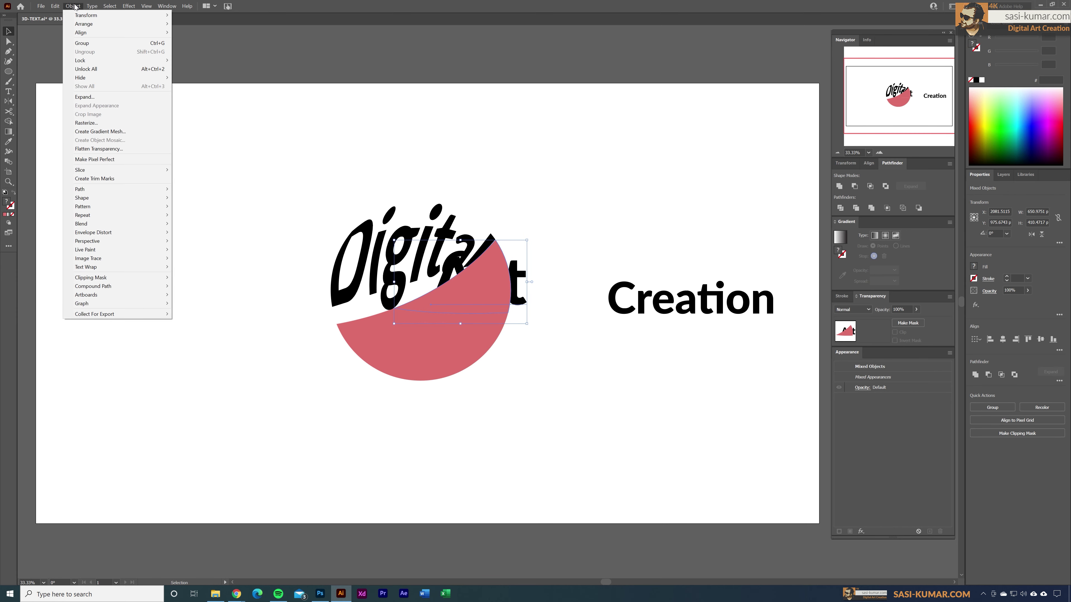
{"action": "mouse_move", "coordinate": [140, 232]}
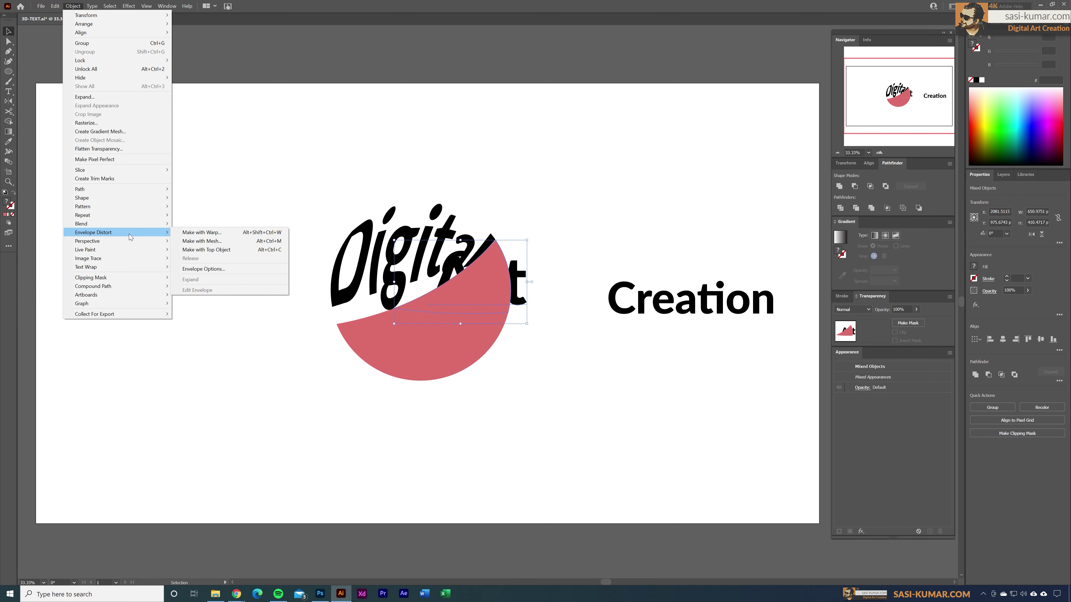
{"action": "left_click", "coordinate": [193, 253]}
{"action": "left_click", "coordinate": [593, 228]}
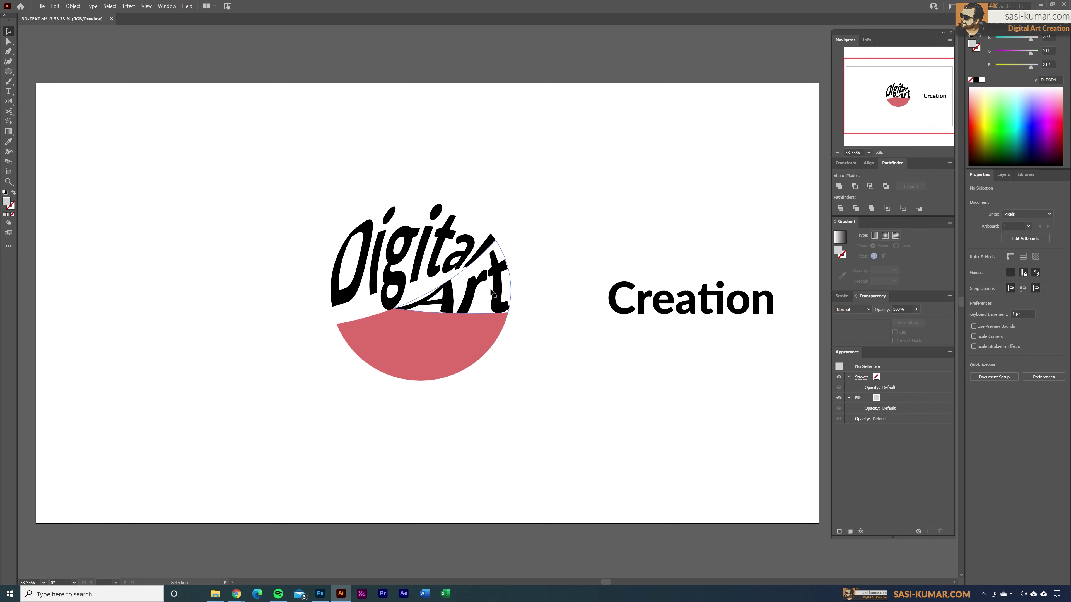
Slightly adjust the "Art" text inside its envelope and leave envelope editing
{"action": "double_click", "coordinate": [496, 291]}
{"action": "left_click_drag", "start_coordinate": [503, 240], "coordinate": [504, 238]}
{"action": "double_click", "coordinate": [550, 267]}
Move the "Creation" text onto the circle's lower piece and scale it up to about 1250 px wide
{"action": "double_click", "coordinate": [610, 308]}
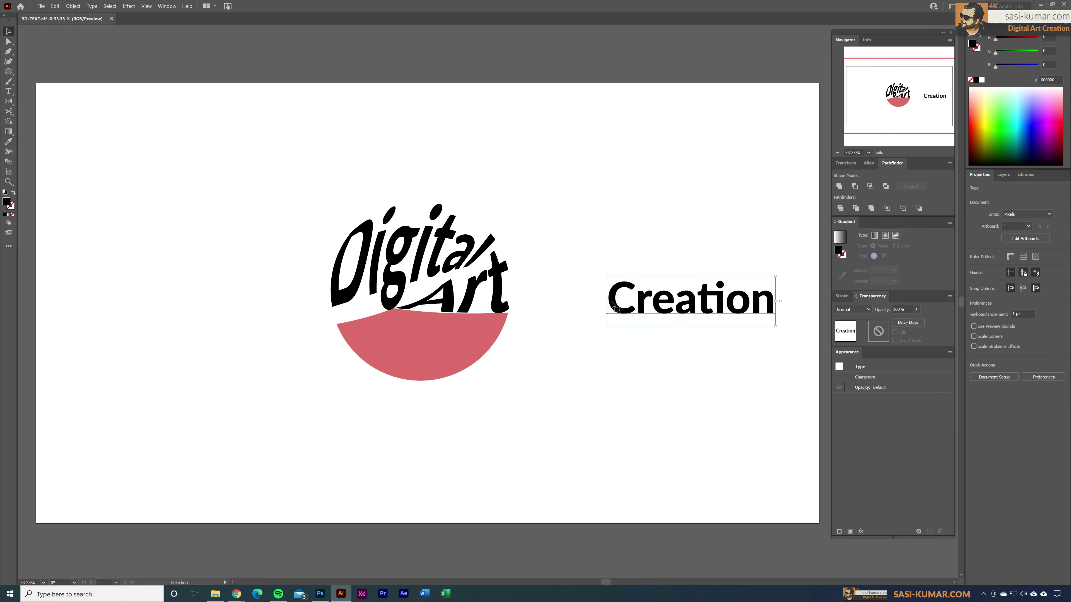
{"action": "key", "text": "Escape"}
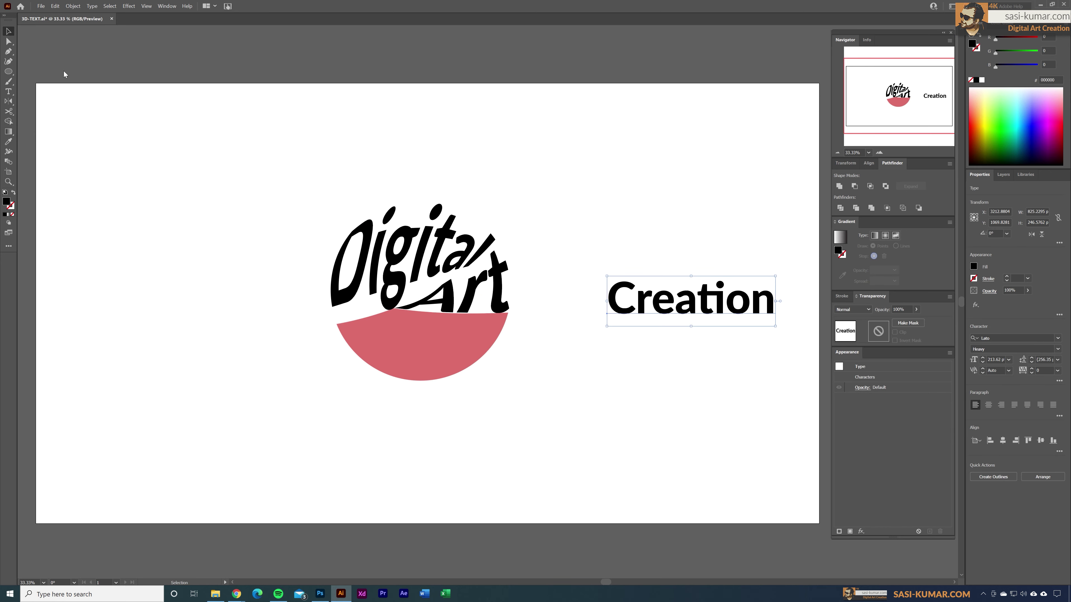
{"action": "left_click_drag", "start_coordinate": [673, 327], "coordinate": [372, 372]}
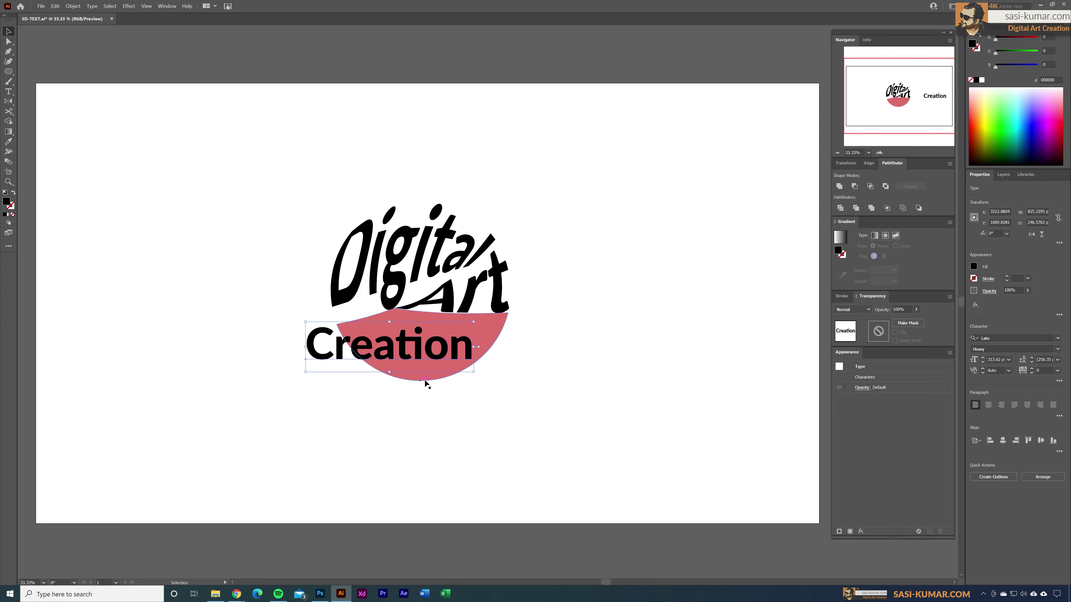
{"action": "left_click_drag", "start_coordinate": [476, 378], "coordinate": [527, 405]}
Bring the circle's lower piece to the front, over the "Creation" text
{"action": "left_click", "coordinate": [396, 317]}
{"action": "right_click", "coordinate": [396, 317]}
{"action": "mouse_move", "coordinate": [421, 453]}
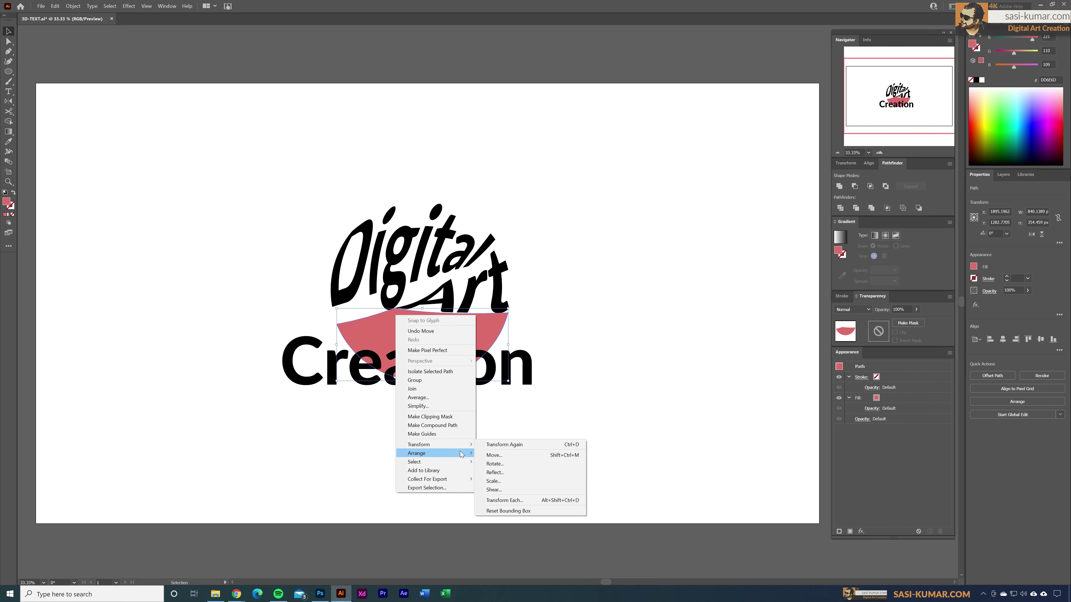
{"action": "left_click", "coordinate": [502, 453]}
Shift "Creation" slightly up and warp it into the circle's lower piece with Envelope Distort, Make with Top Object
{"action": "left_click_drag", "start_coordinate": [518, 371], "coordinate": [520, 353]}
{"action": "left_click", "coordinate": [467, 343], "text": "shift"}
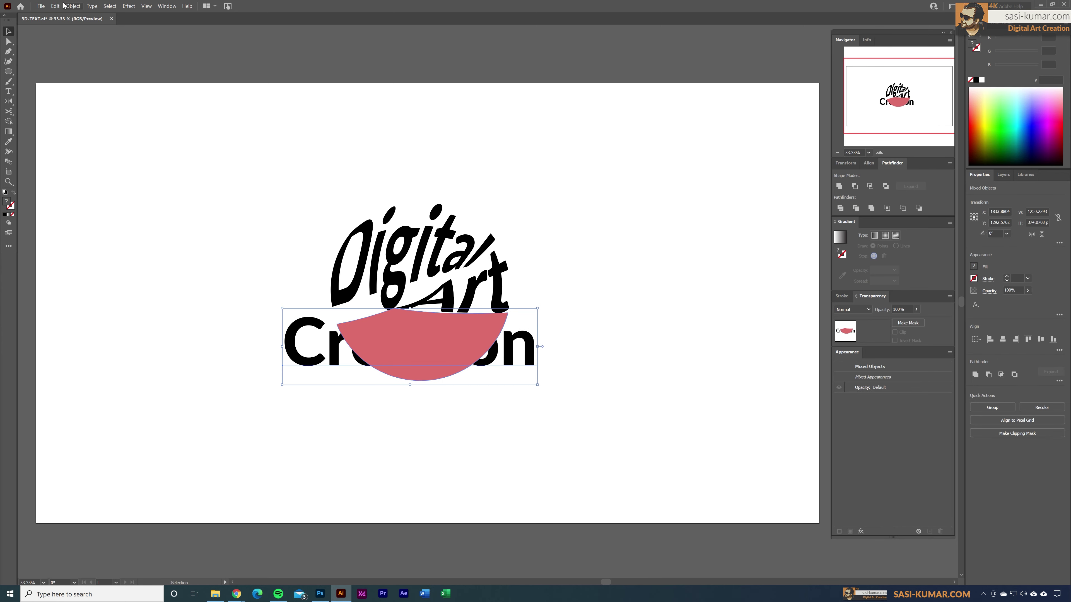
{"action": "left_click", "coordinate": [71, 6]}
{"action": "mouse_move", "coordinate": [146, 237]}
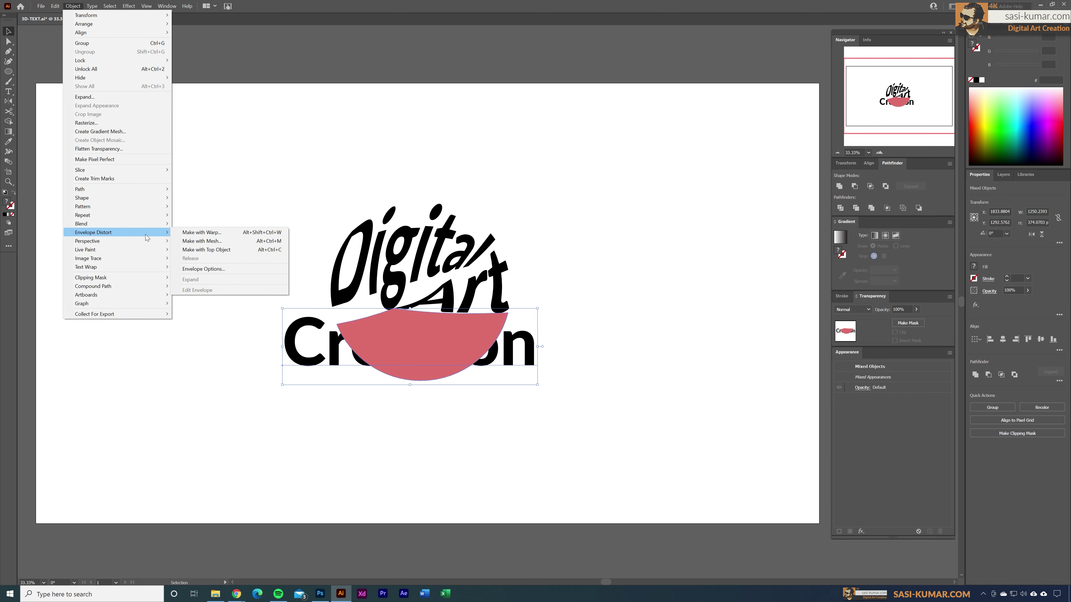
{"action": "left_click", "coordinate": [214, 250]}
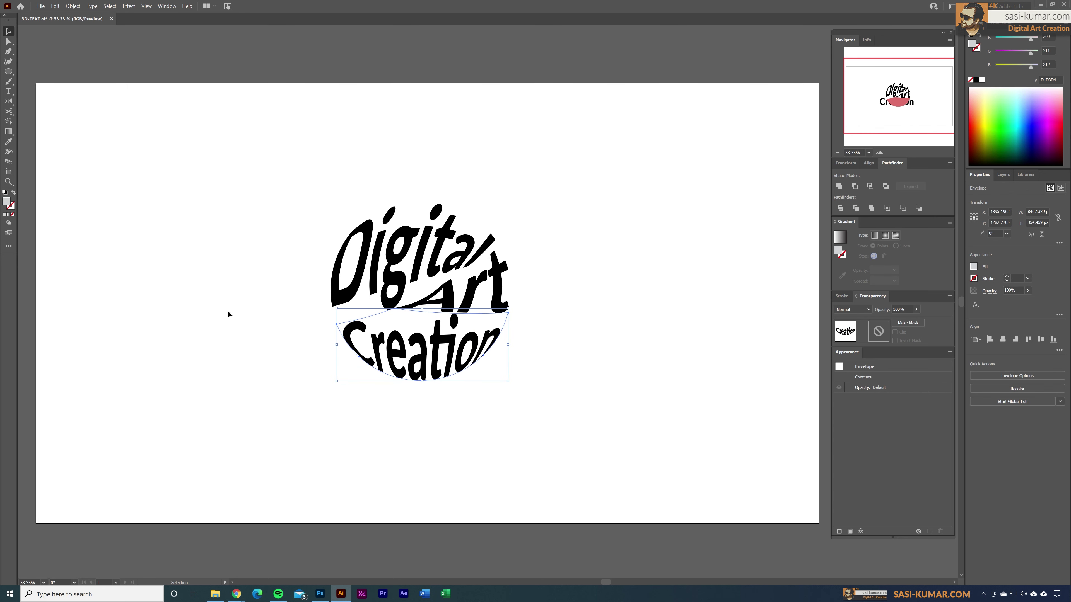
Reposition, enlarge and slightly rotate the "Creation" text clockwise inside its envelope, leave envelope editing and deselect everything
{"action": "left_click", "coordinate": [536, 434]}
{"action": "double_click", "coordinate": [441, 357]}
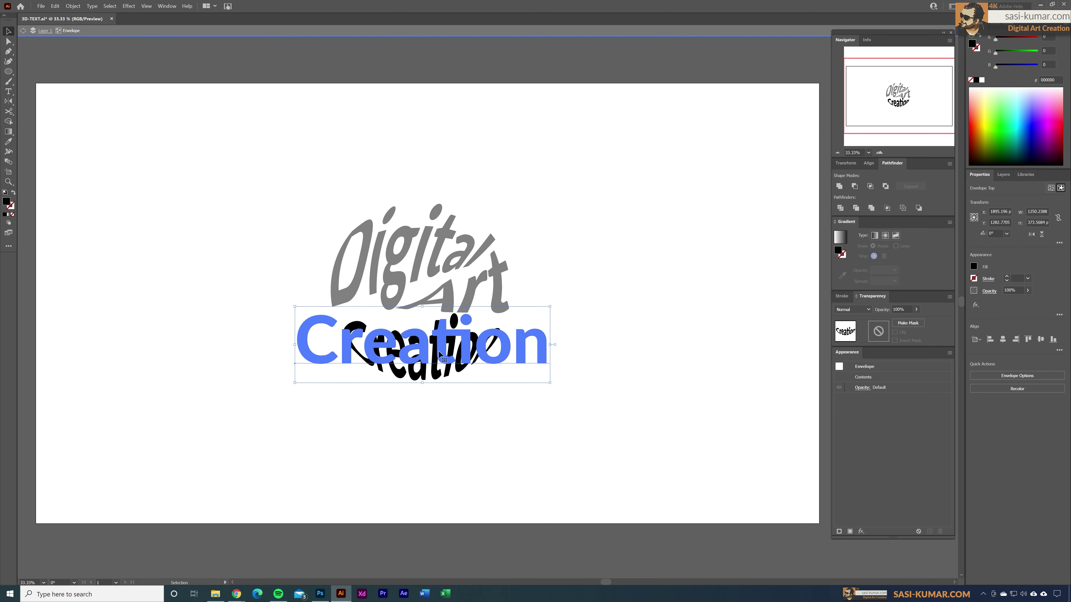
{"action": "left_click_drag", "start_coordinate": [440, 355], "coordinate": [462, 353]}
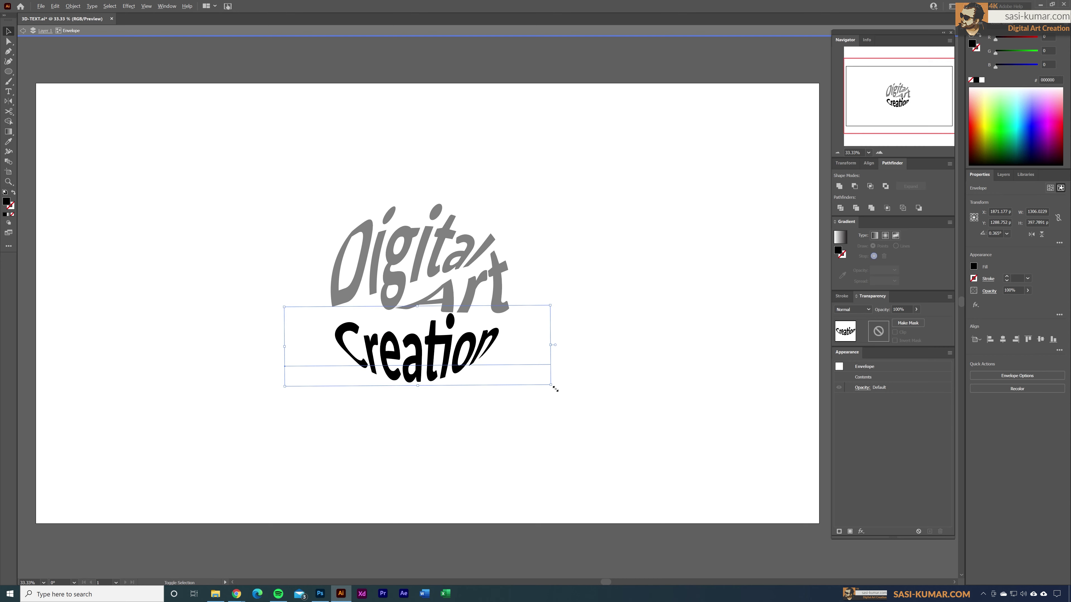
{"action": "left_click_drag", "start_coordinate": [555, 389], "coordinate": [563, 391]}
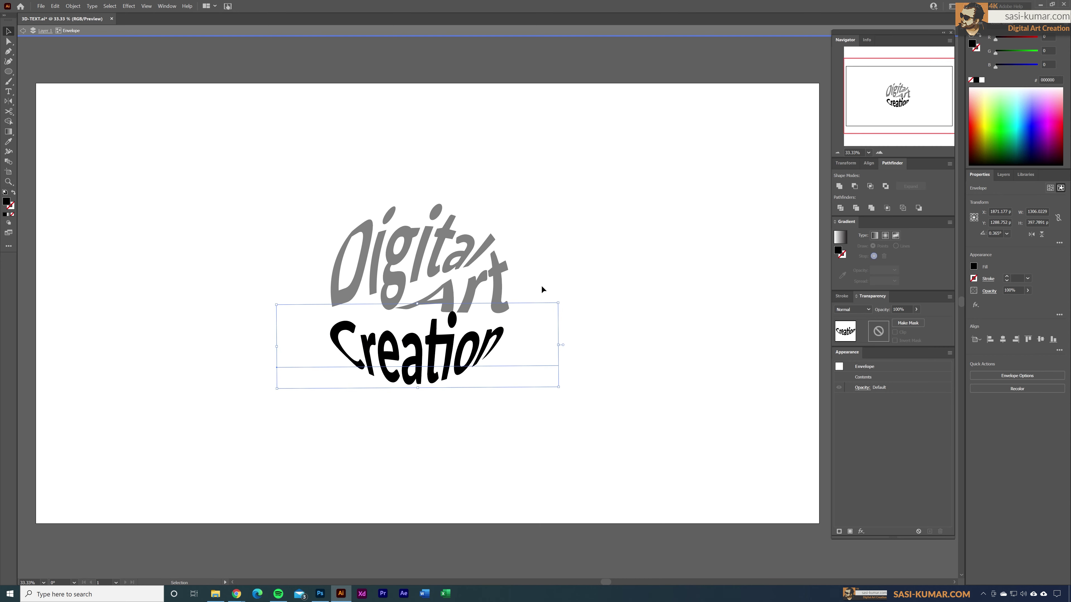
{"action": "left_click_drag", "start_coordinate": [561, 299], "coordinate": [564, 308]}
{"action": "double_click", "coordinate": [531, 453]}
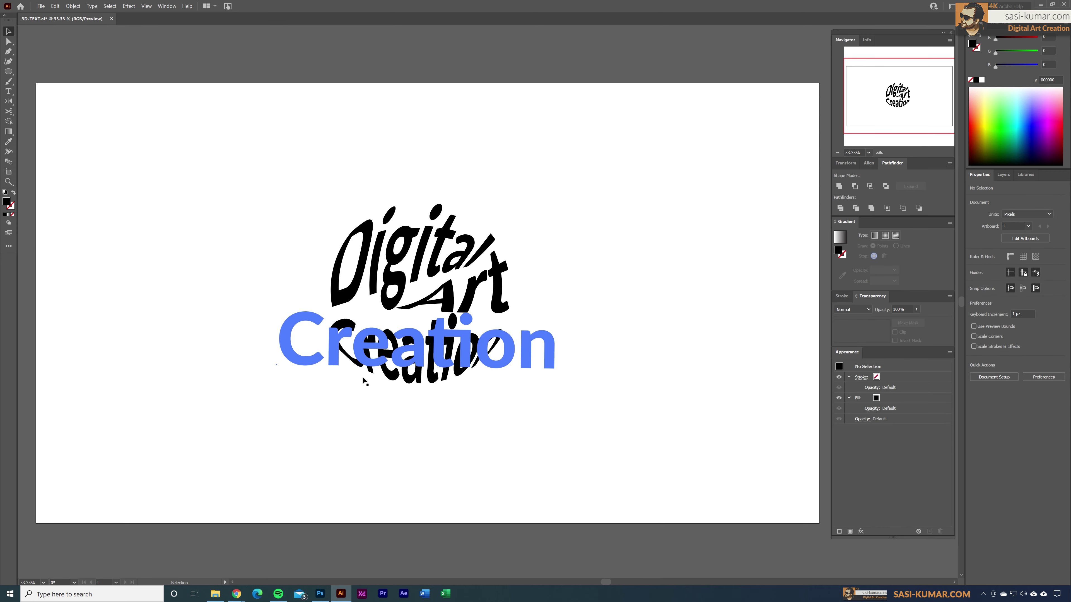
{"action": "left_click", "coordinate": [366, 373]}
{"action": "left_click", "coordinate": [530, 280]}
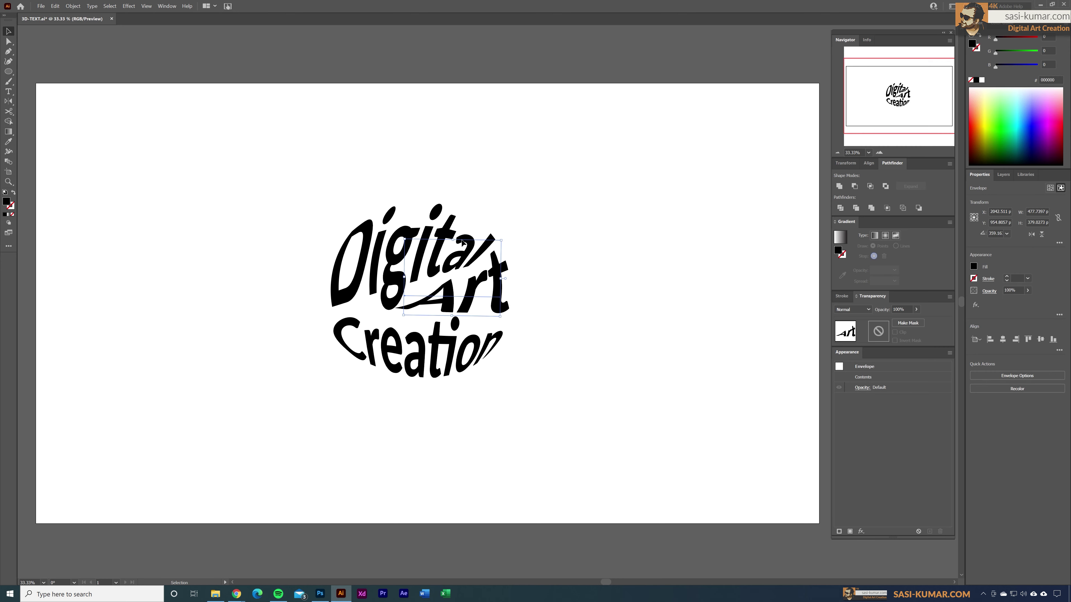
Unlock all objects, then select all three warped words and expand them with Object and Fill enabled
{"action": "left_click", "coordinate": [73, 6]}
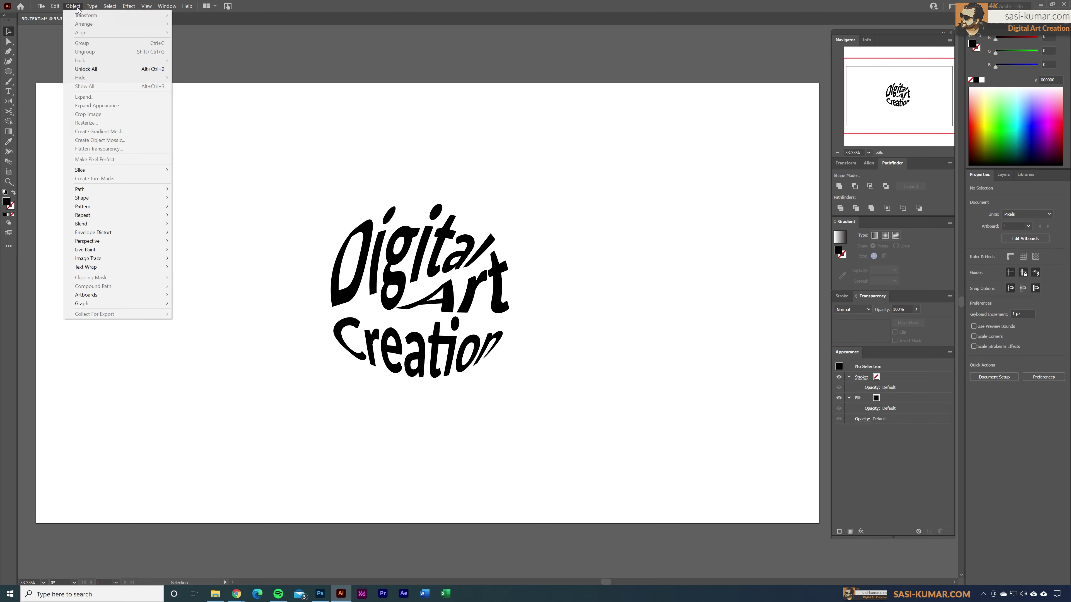
{"action": "left_click", "coordinate": [97, 69]}
{"action": "left_click", "coordinate": [566, 409]}
{"action": "key", "text": "ctrl+a"}
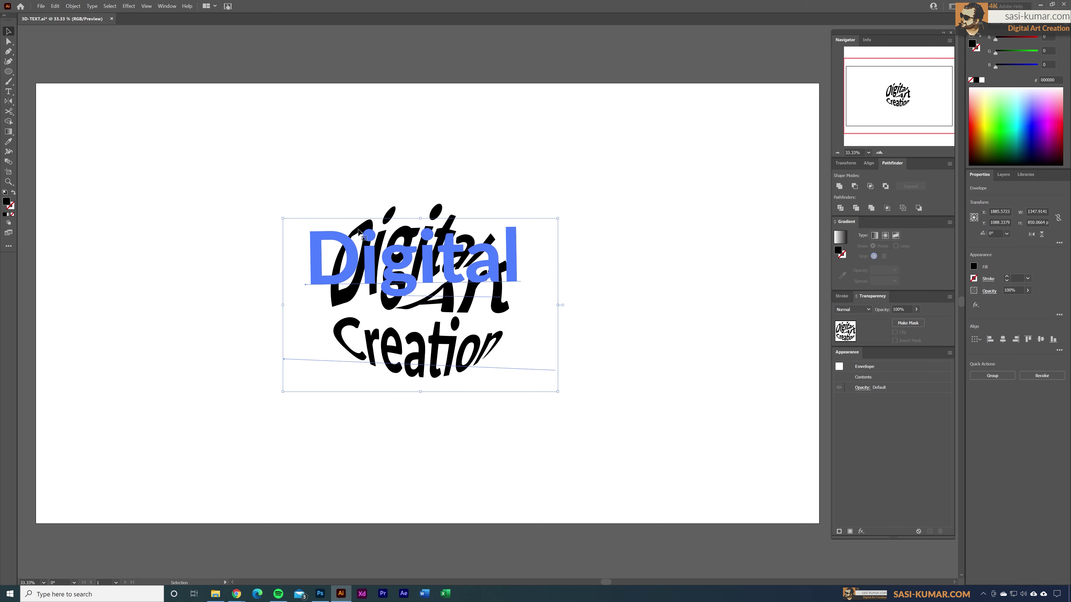
{"action": "left_click", "coordinate": [73, 6]}
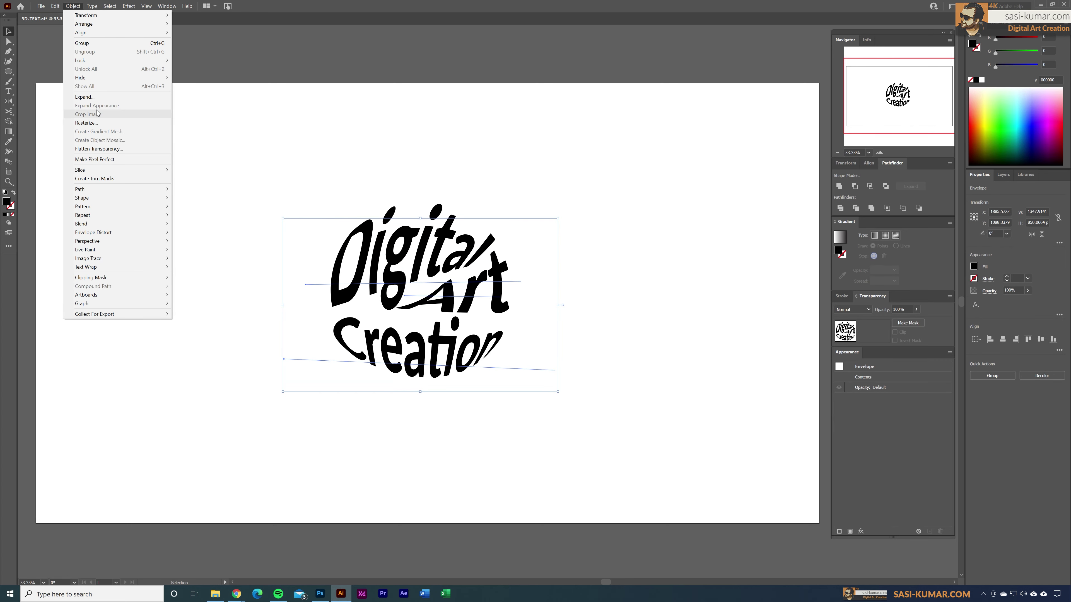
{"action": "left_click", "coordinate": [84, 97]}
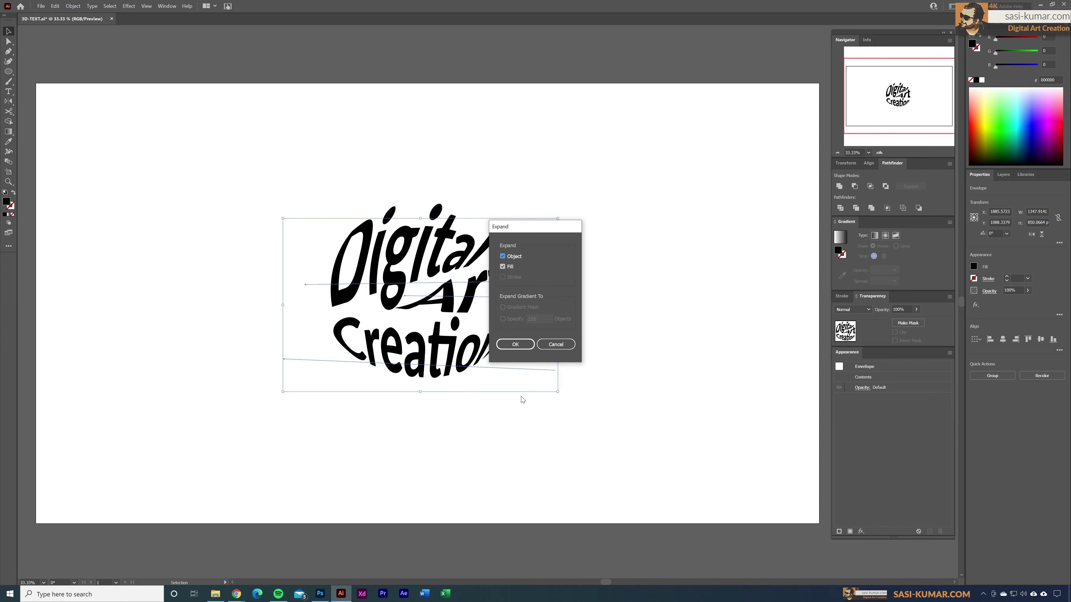
{"action": "left_click", "coordinate": [520, 346]}
{"action": "left_click", "coordinate": [544, 302]}
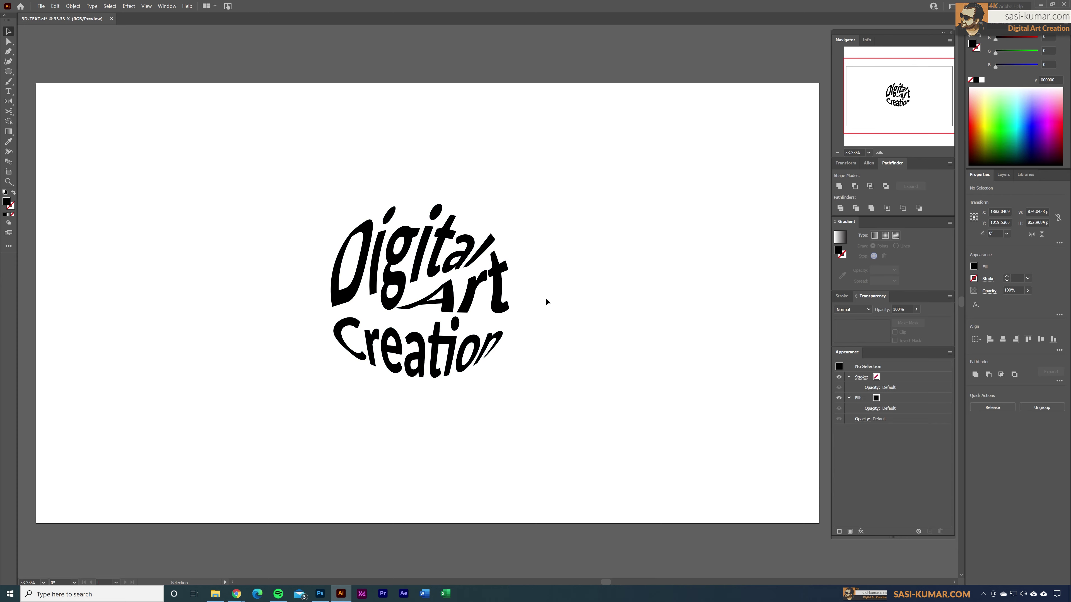
Group the three expanded words into one object and place a duplicate of the group on the left side of the artboard
{"action": "left_click", "coordinate": [498, 296]}
{"action": "left_click", "coordinate": [449, 350]}
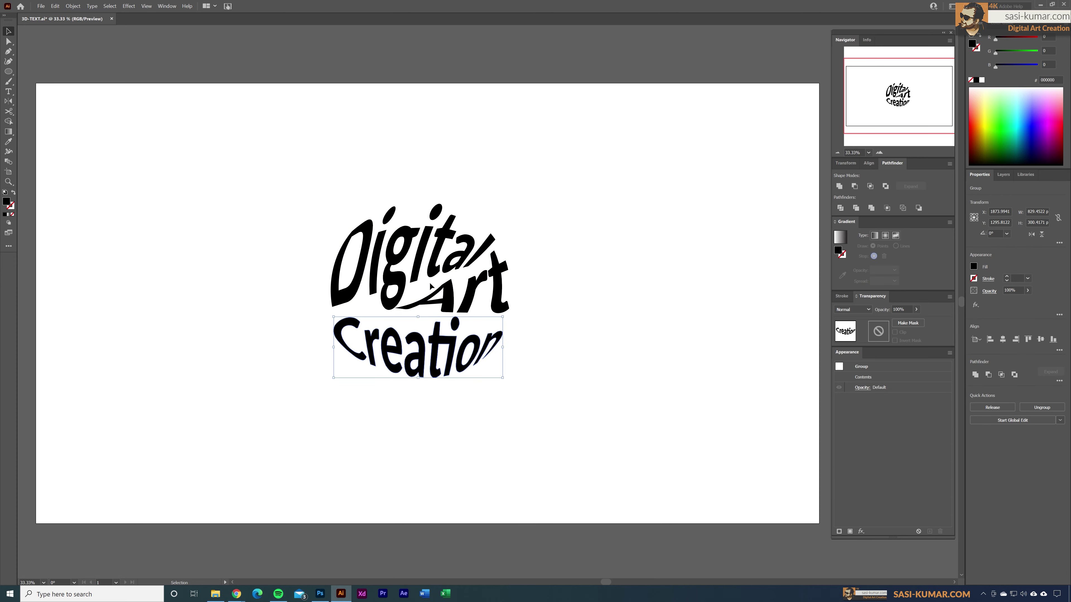
{"action": "left_click", "coordinate": [418, 272]}
{"action": "left_click", "coordinate": [617, 335]}
{"action": "left_click_drag", "start_coordinate": [566, 411], "coordinate": [196, 145]}
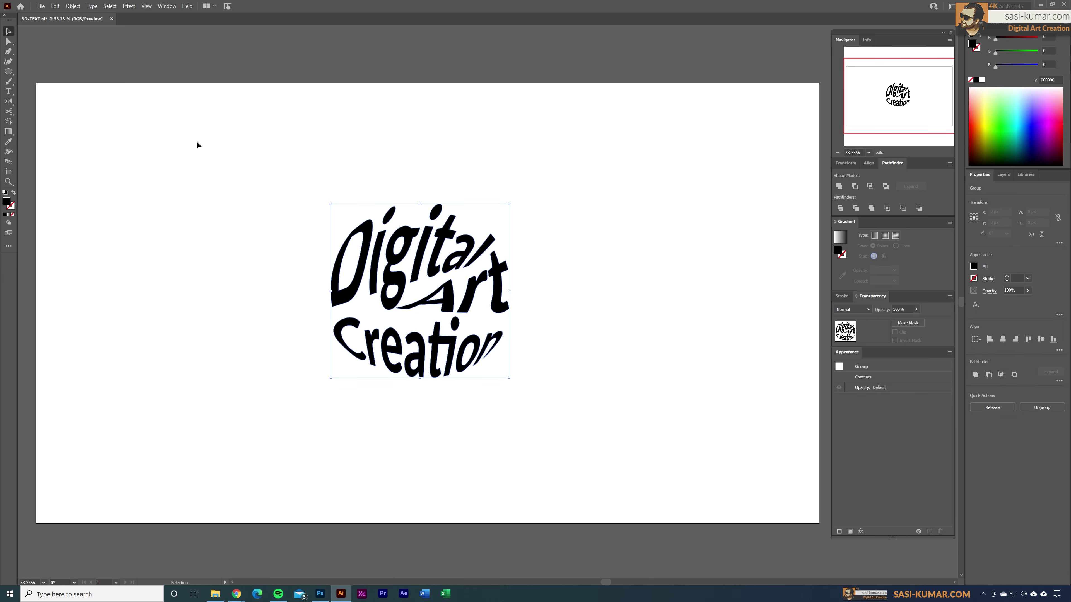
{"action": "key", "text": "ctrl+g"}
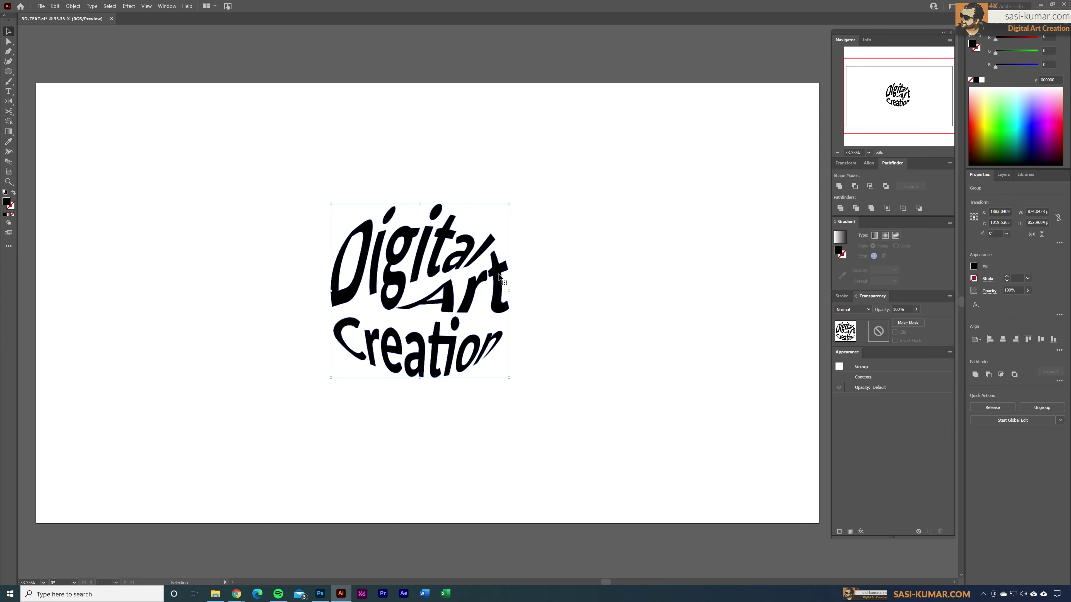
{"action": "left_click_drag", "start_coordinate": [499, 276], "coordinate": [219, 268]}
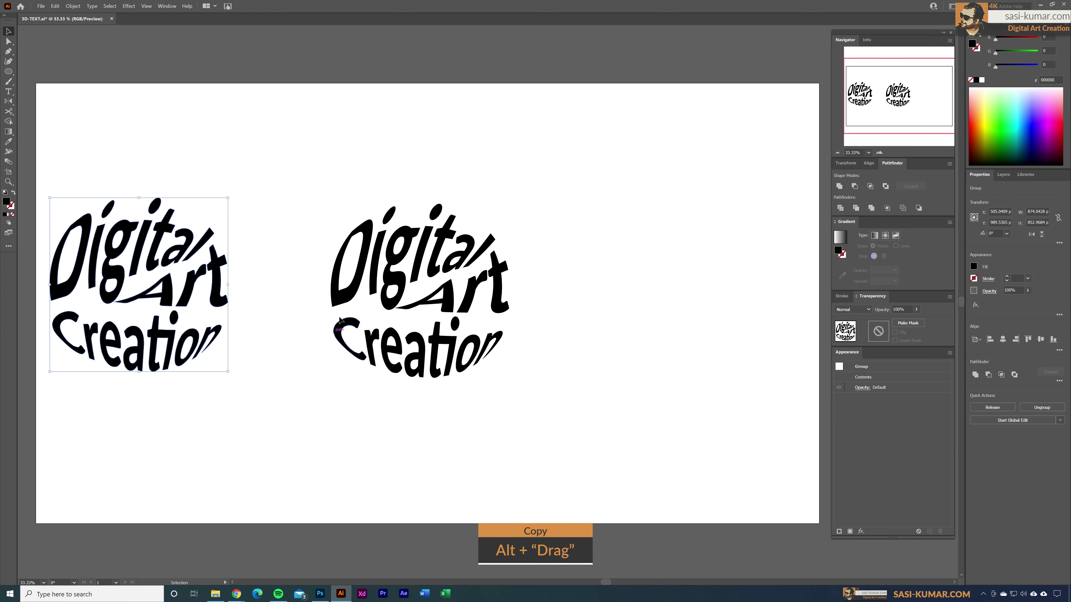
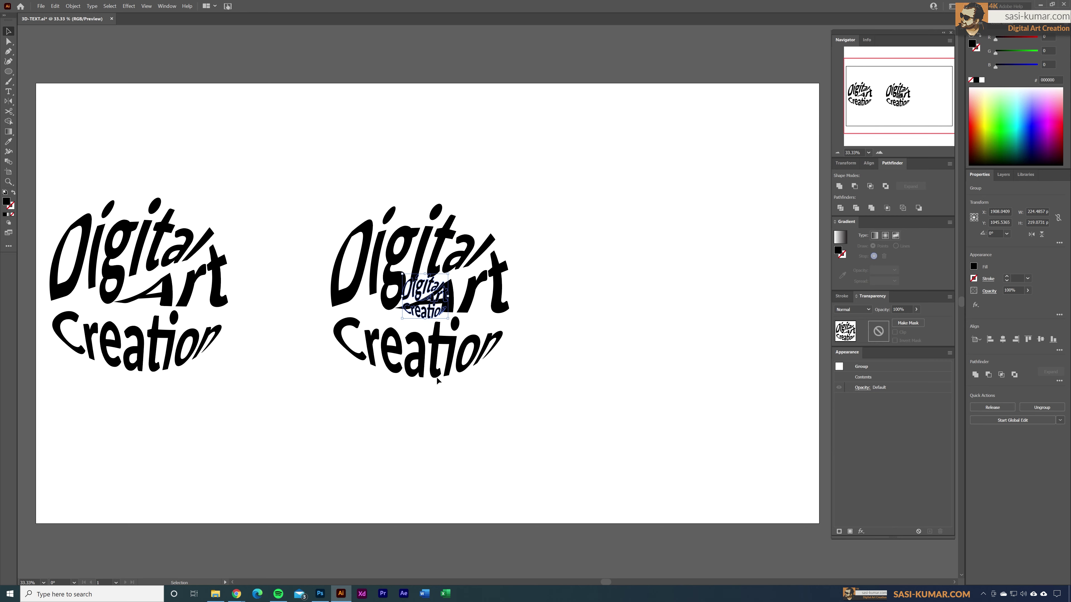
Bring the large middle text group to the front, over its small centred copy, and deselect it
{"action": "left_click", "coordinate": [456, 353]}
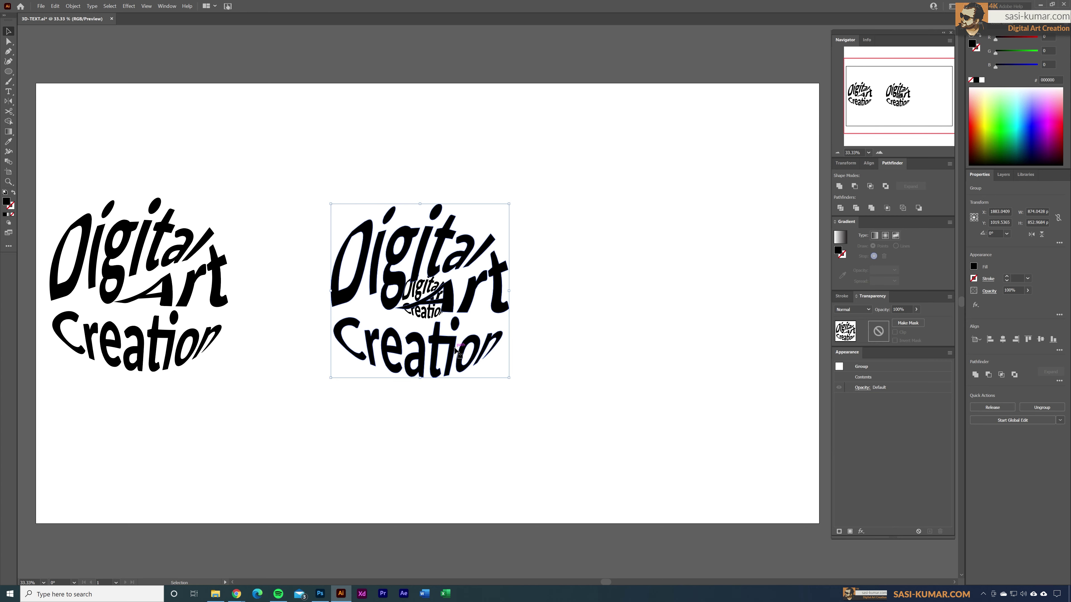
{"action": "right_click", "coordinate": [454, 348]}
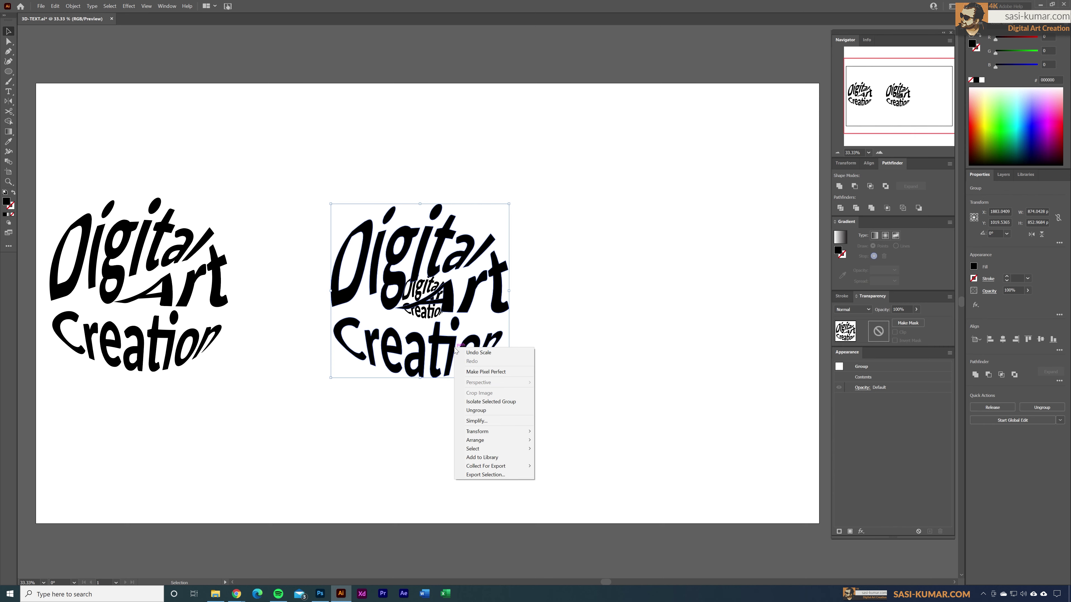
{"action": "mouse_move", "coordinate": [506, 440]}
{"action": "left_click", "coordinate": [556, 441]}
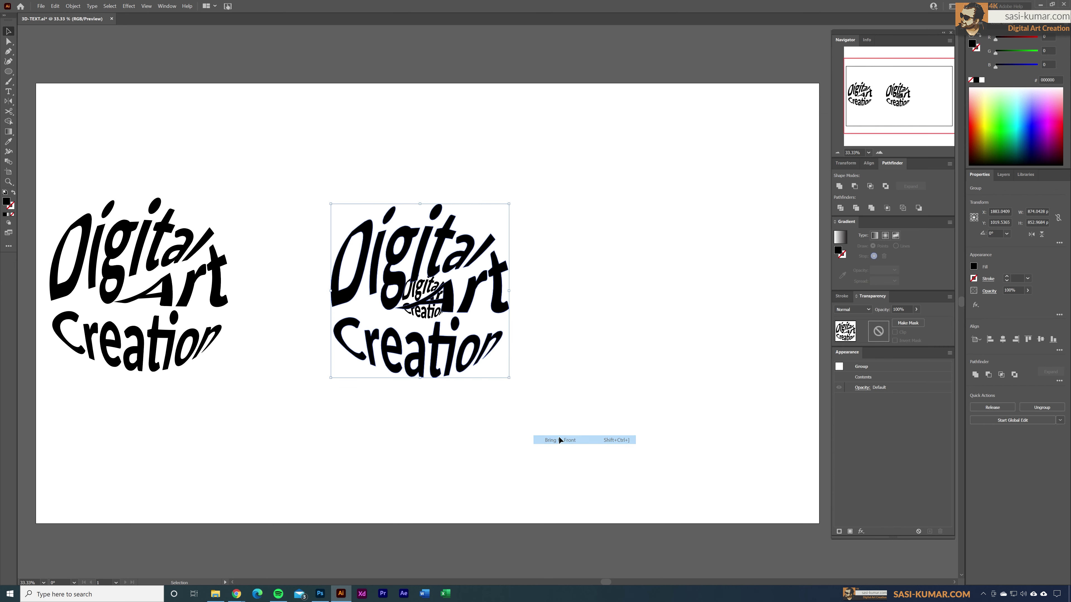
{"action": "left_click", "coordinate": [613, 382]}
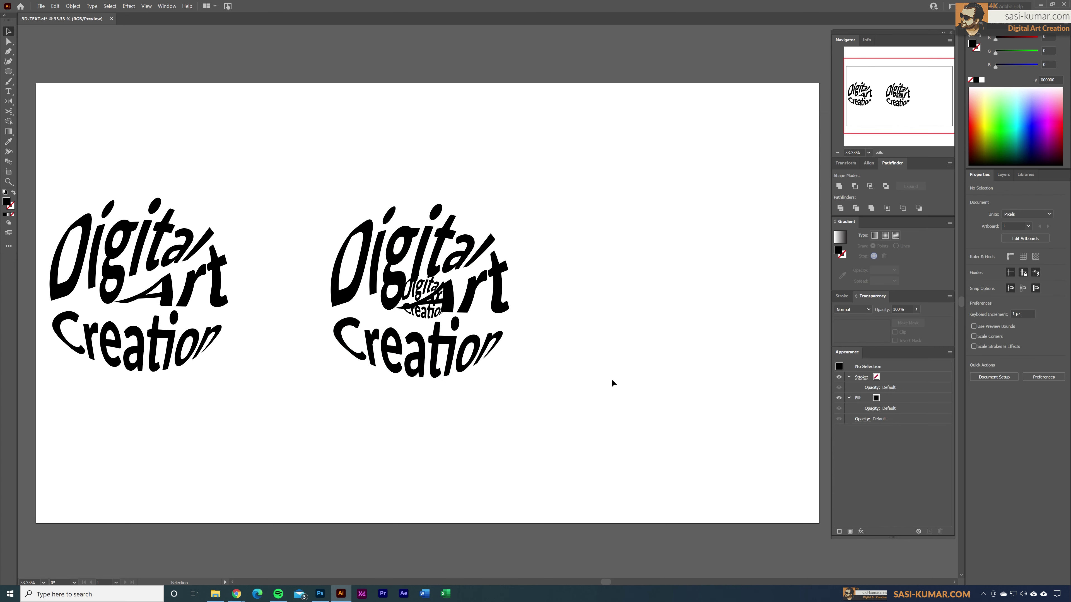
Fill the small centred text copy with magenta and the large text group with coral pink from the library's "charector" colours
{"action": "left_click", "coordinate": [429, 315]}
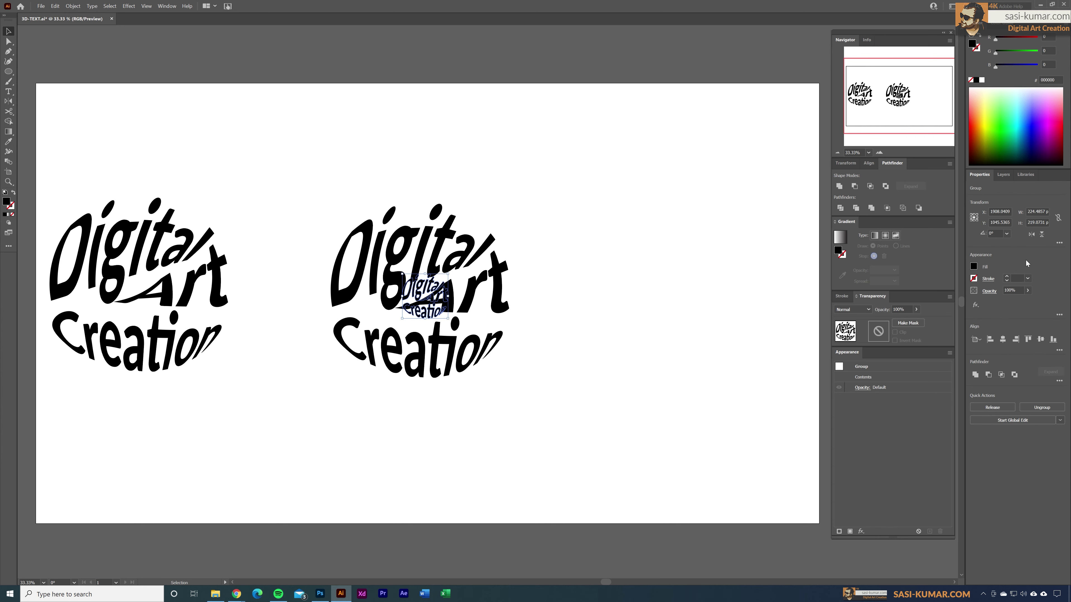
{"action": "left_click", "coordinate": [1028, 177]}
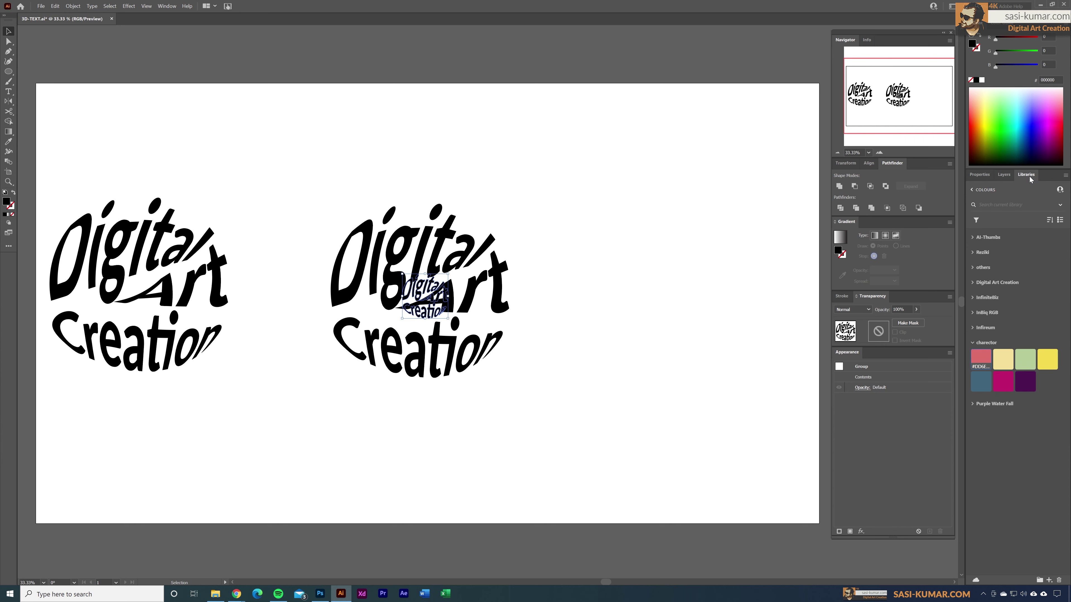
{"action": "left_click", "coordinate": [1003, 381]}
{"action": "left_click", "coordinate": [494, 342]}
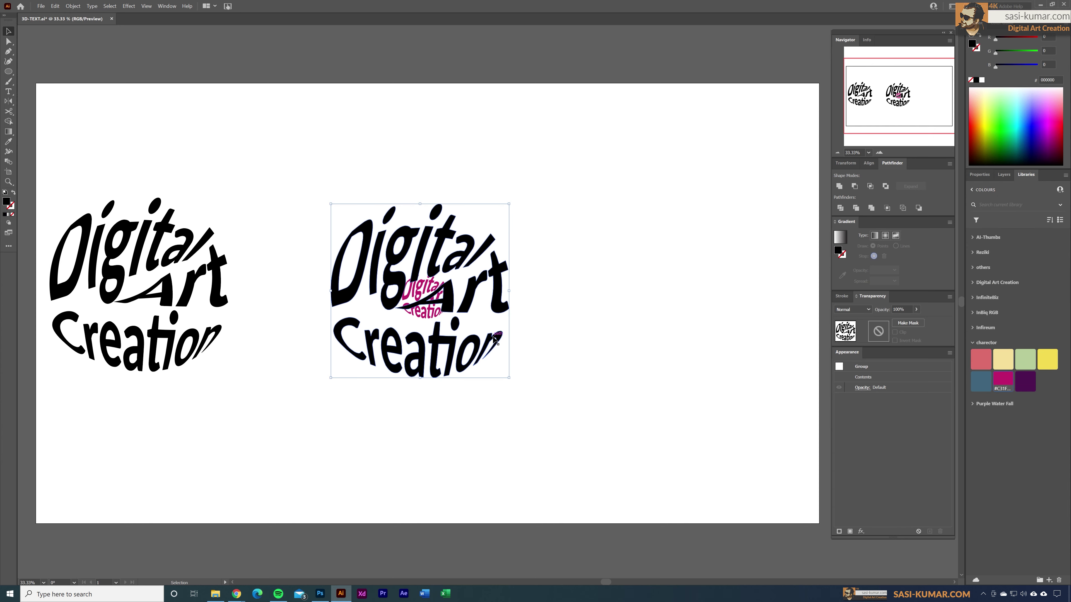
{"action": "left_click", "coordinate": [982, 360]}
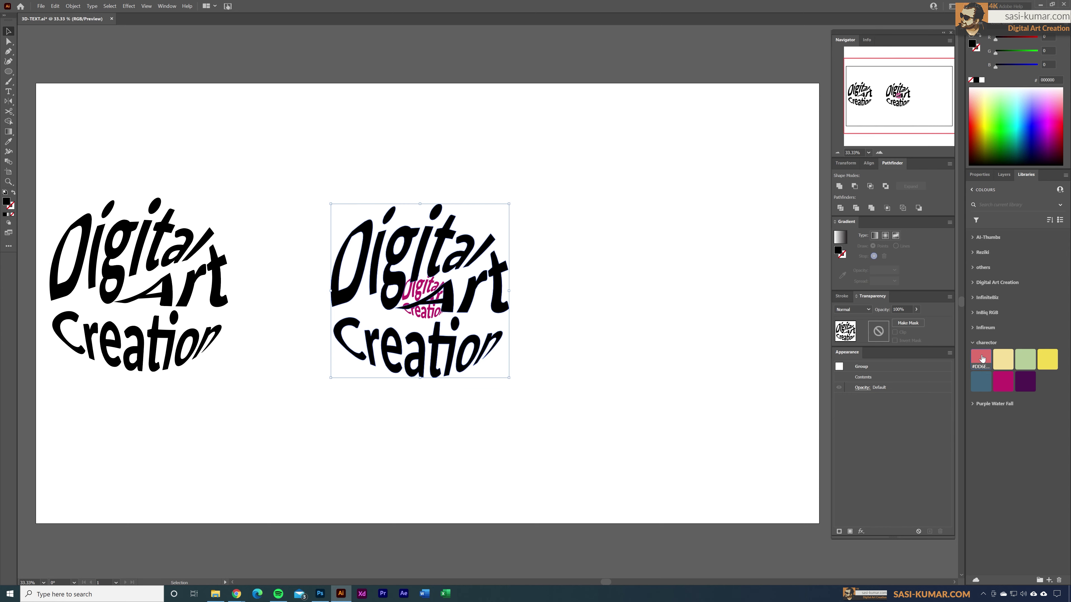
{"action": "left_click", "coordinate": [553, 320]}
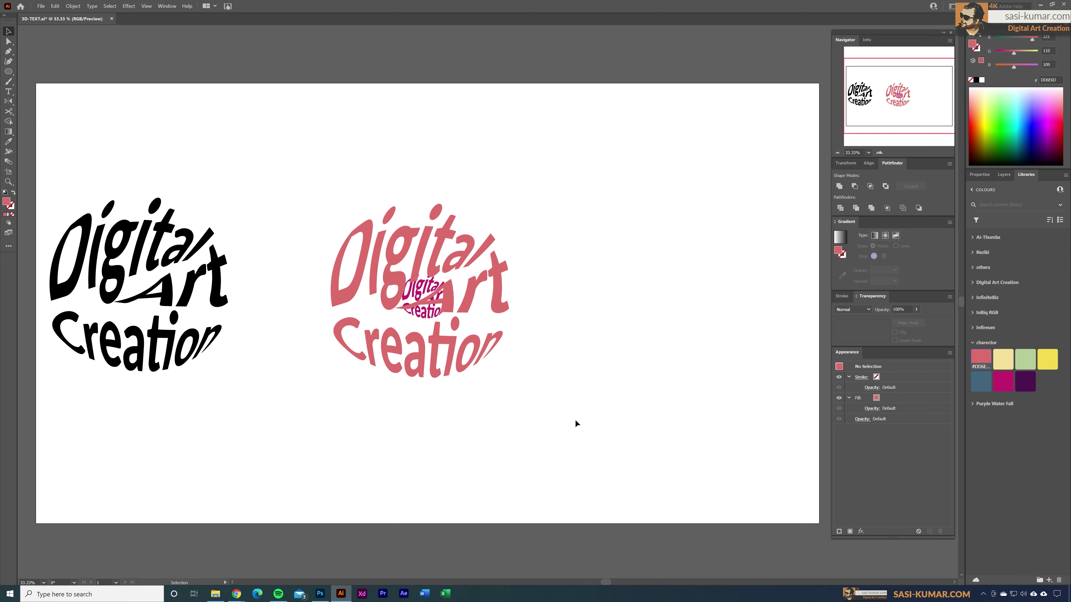
Select the large coral text group together with the small magenta copy and blend them with the Blend tool
{"action": "left_click_drag", "start_coordinate": [322, 143], "coordinate": [322, 142]}
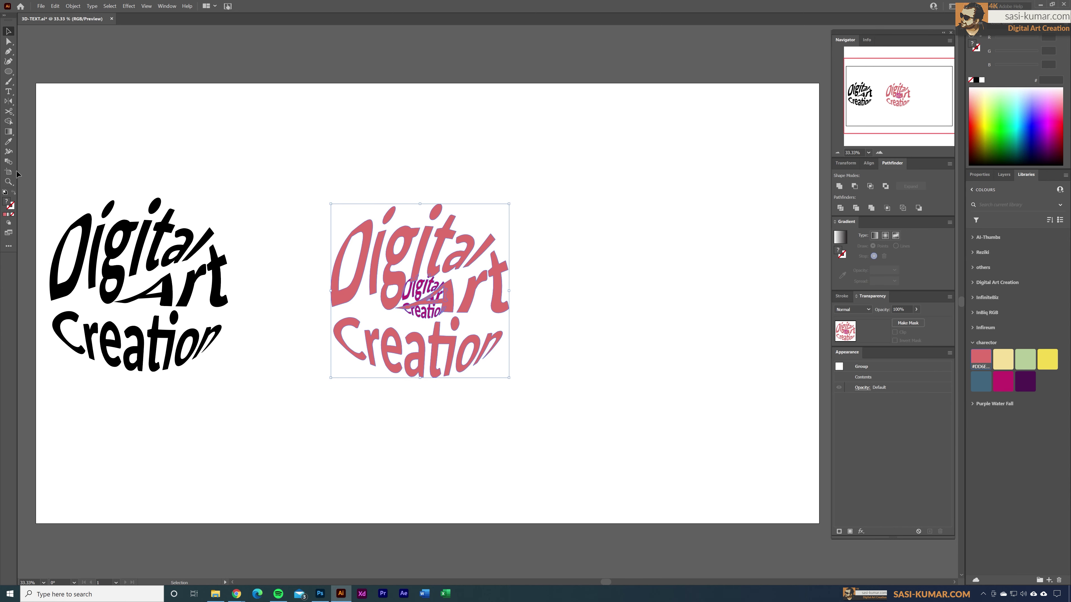
{"action": "left_click", "coordinate": [8, 161]}
{"action": "left_click", "coordinate": [345, 319]}
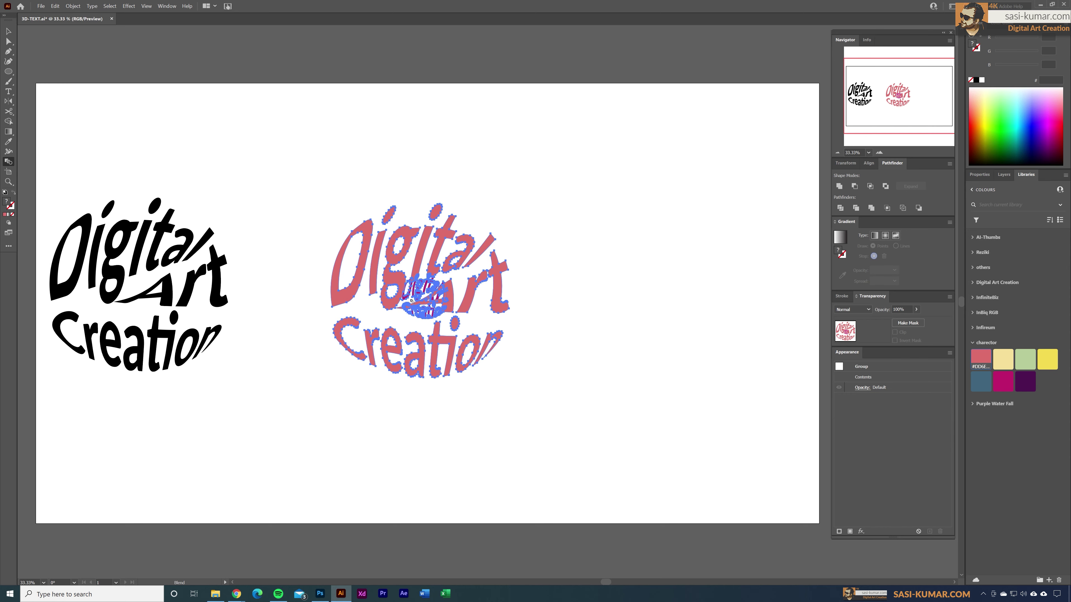
{"action": "left_click", "coordinate": [383, 297]}
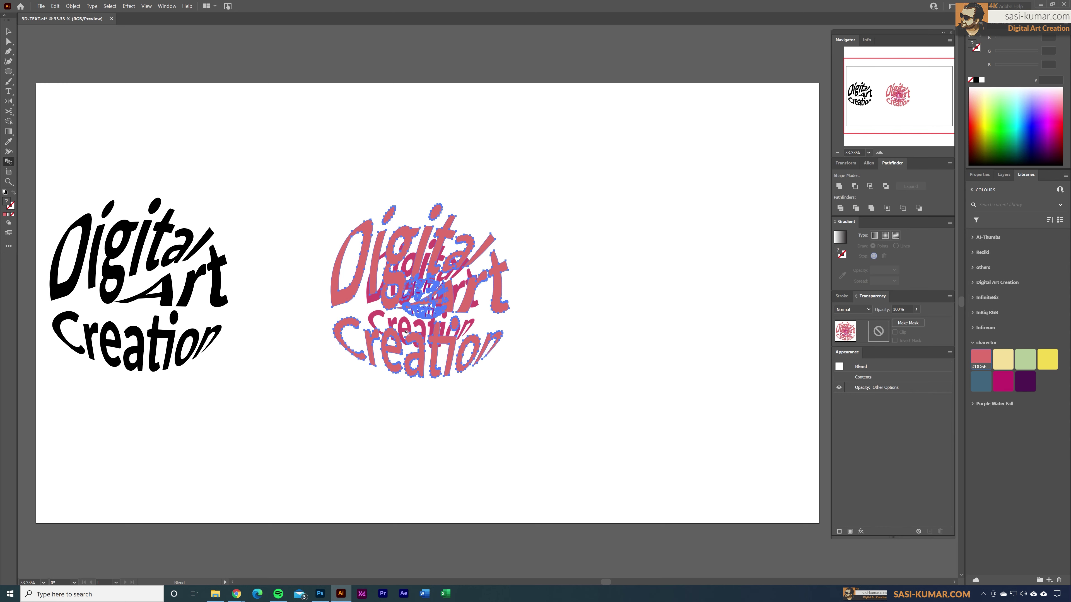
Set the blend's spacing to Specified Steps with 50 steps and preview the result
{"action": "double_click", "coordinate": [11, 165]}
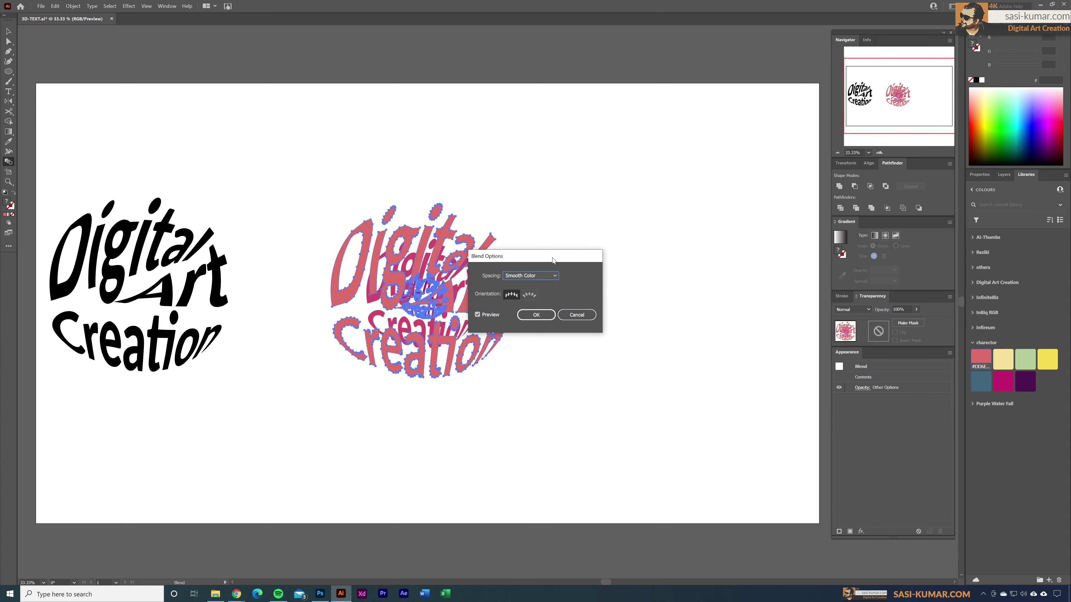
{"action": "left_click_drag", "start_coordinate": [552, 256], "coordinate": [722, 224]}
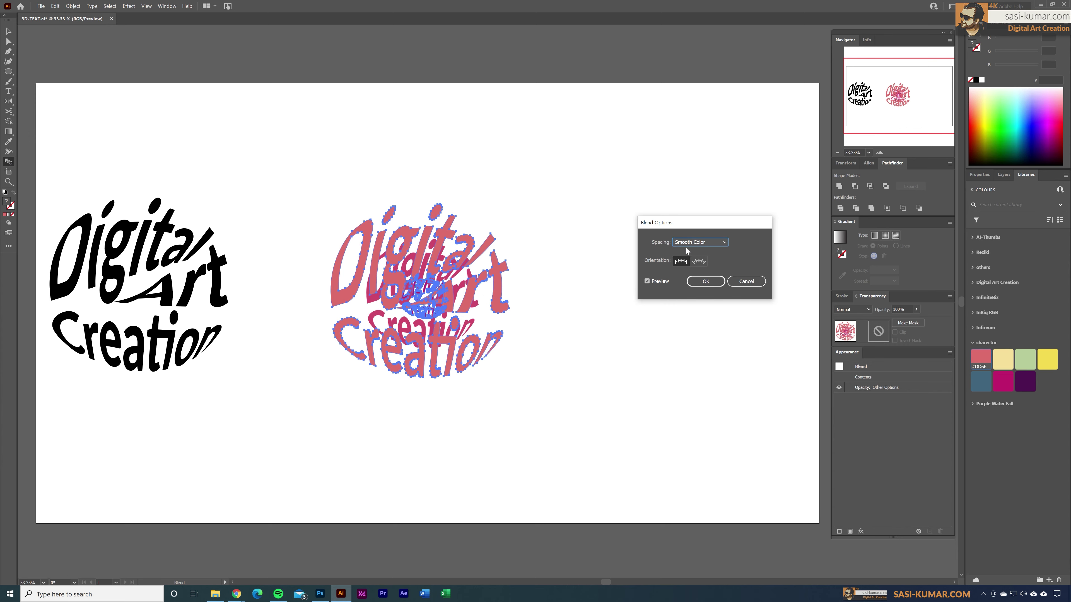
{"action": "left_click", "coordinate": [718, 244]}
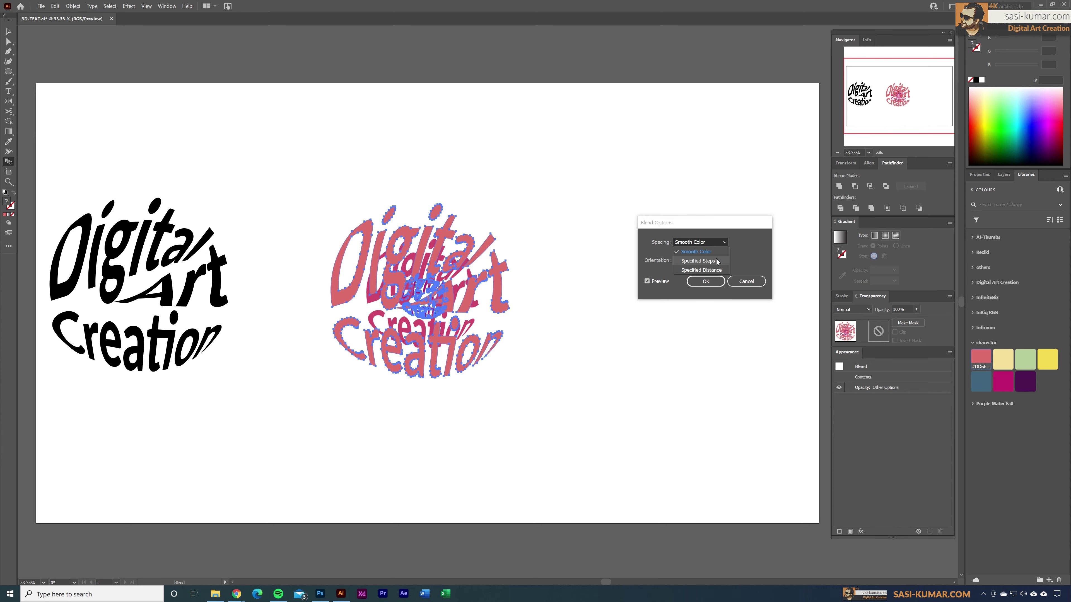
{"action": "left_click", "coordinate": [718, 262]}
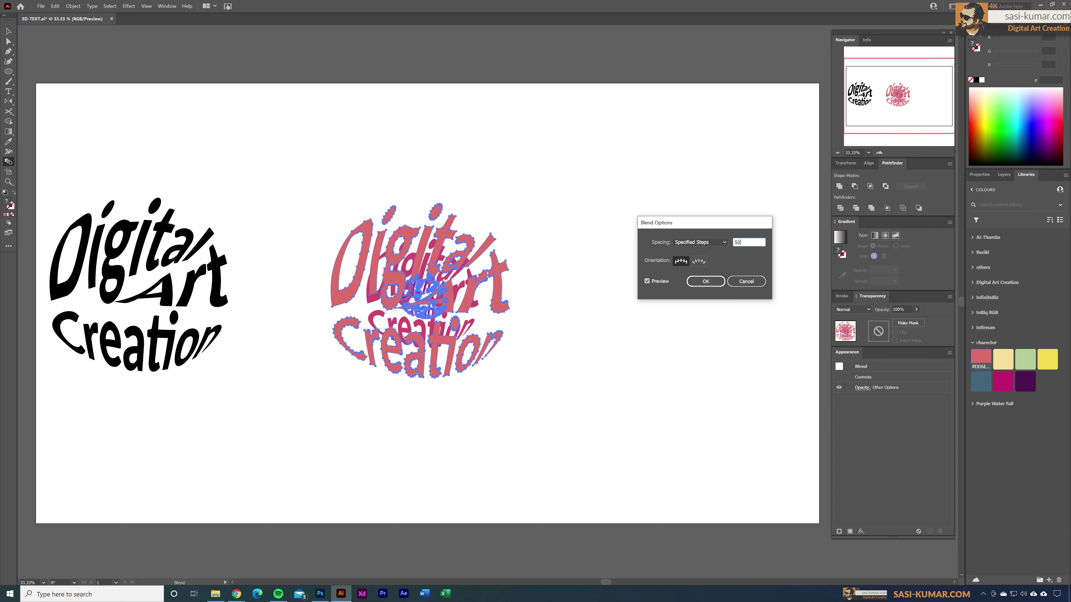
{"action": "left_click", "coordinate": [659, 282]}
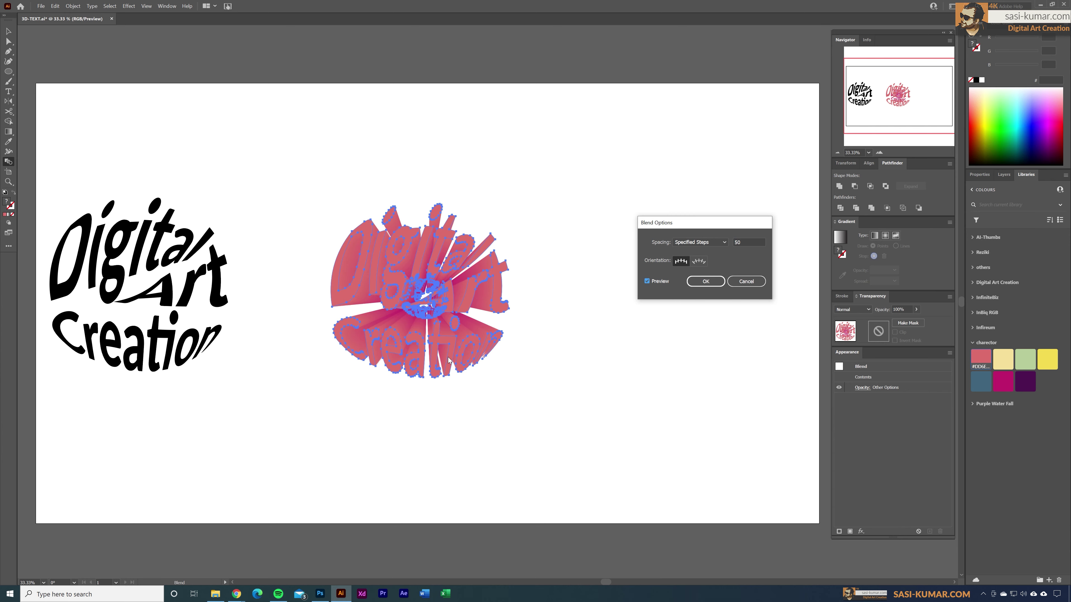
Change the blend's number of specified steps, apply the blend options and deselect the artwork
{"action": "left_click", "coordinate": [745, 246]}
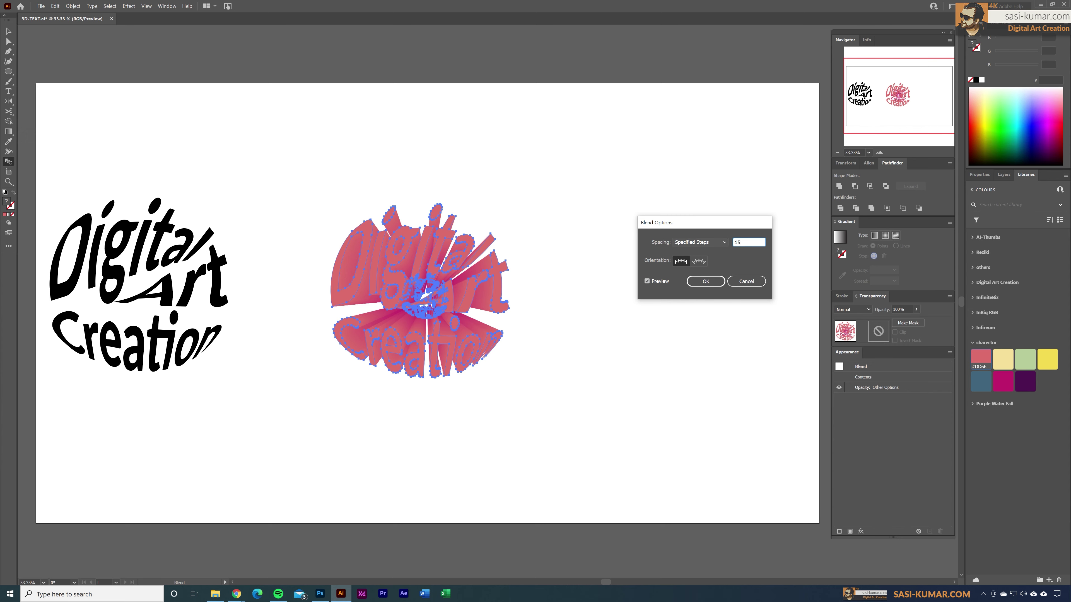
{"action": "left_click", "coordinate": [703, 281]}
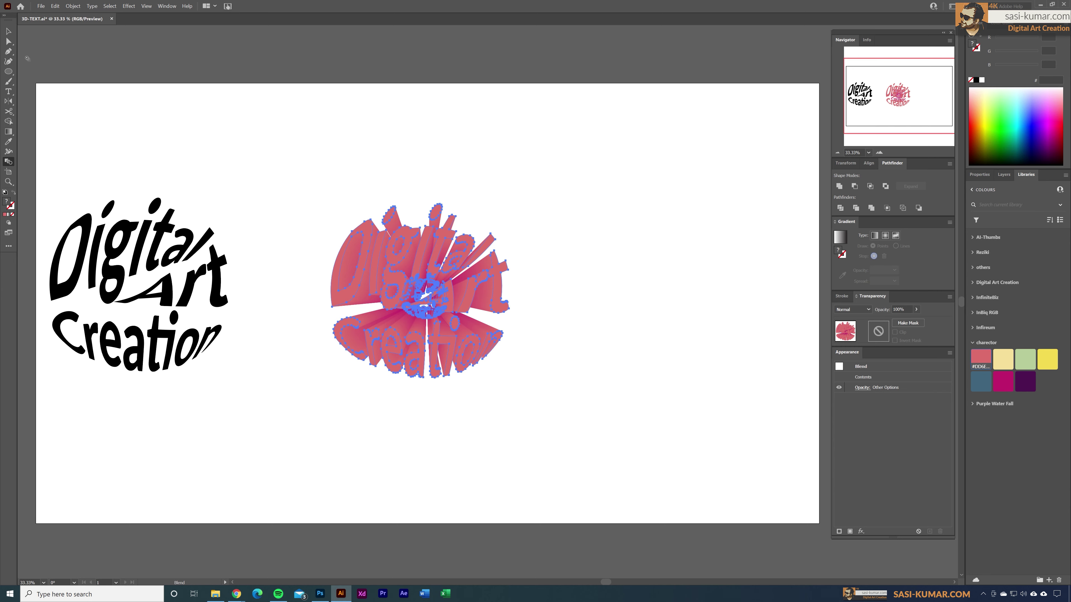
{"action": "left_click", "coordinate": [7, 32]}
{"action": "left_click", "coordinate": [372, 433]}
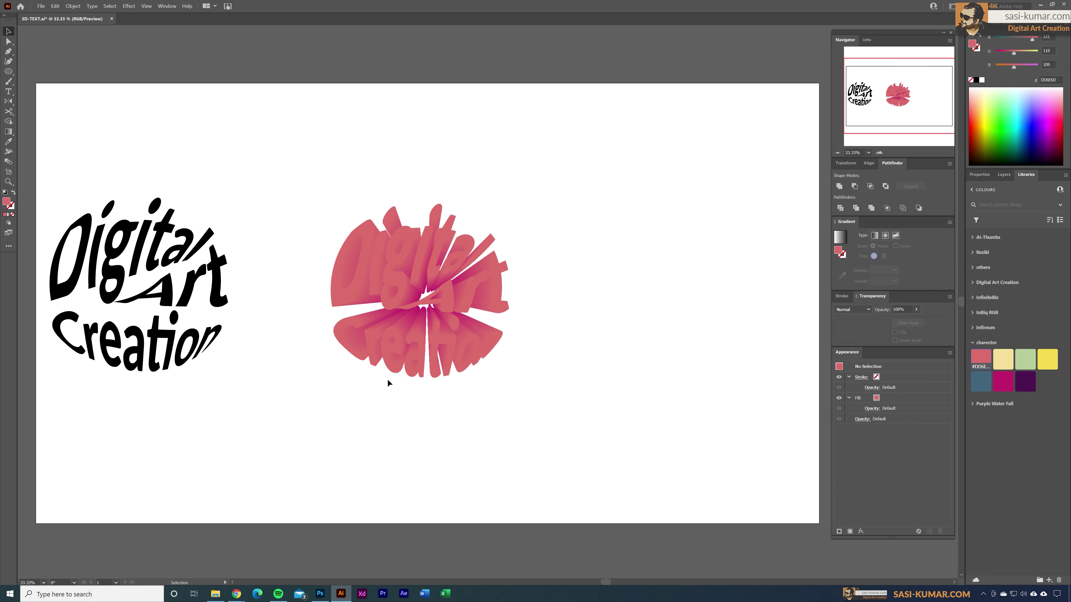
Draw a circle over the coral blended text, centre it on the lettering and enlarge it slightly
{"action": "key", "text": "ctrl+equal"}
{"action": "scroll", "coordinate": [603, 346], "scroll_direction": "left", "scroll_amount": 3}
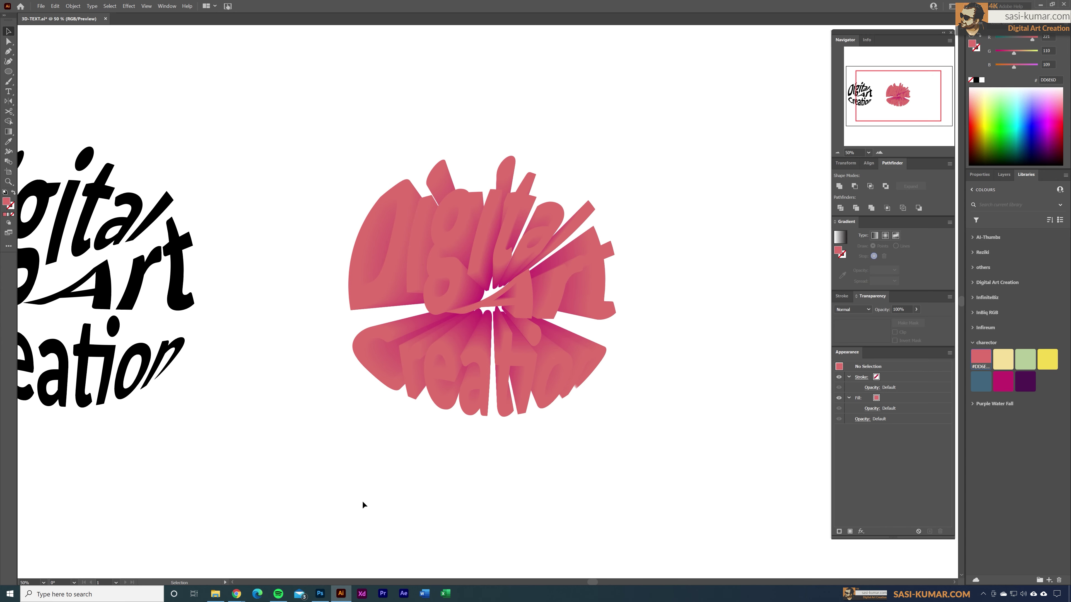
{"action": "left_click", "coordinate": [8, 72]}
{"action": "mouse_move", "coordinate": [443, 239]}
{"action": "left_mouse_down"}
{"action": "mouse_move", "coordinate": [552, 335]}
{"action": "mouse_move", "coordinate": [542, 336]}
{"action": "left_mouse_up"}
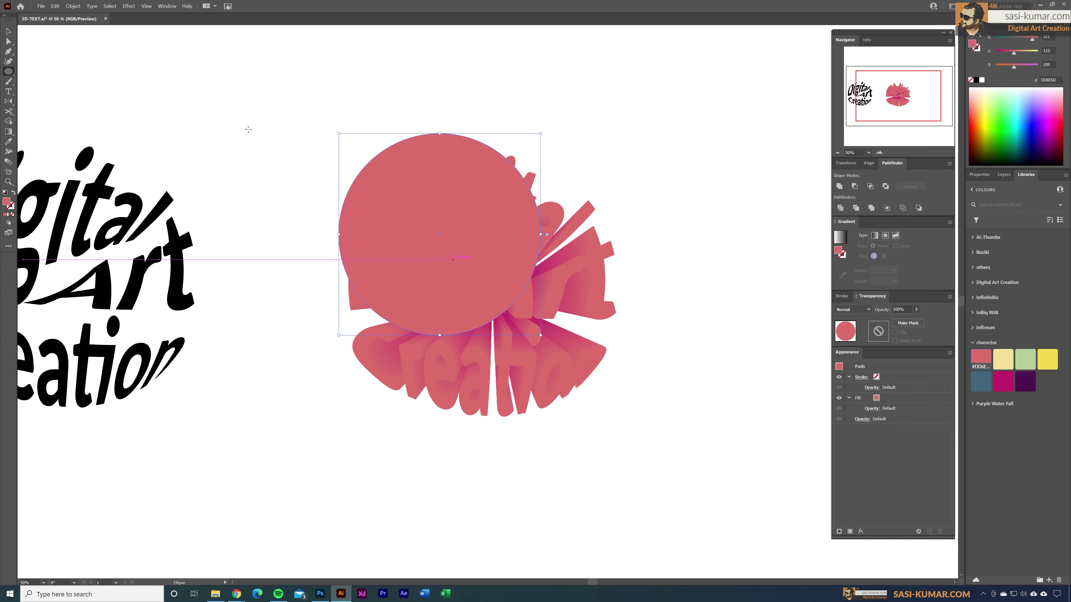
{"action": "key", "text": "v"}
{"action": "left_click_drag", "start_coordinate": [405, 200], "coordinate": [455, 258]}
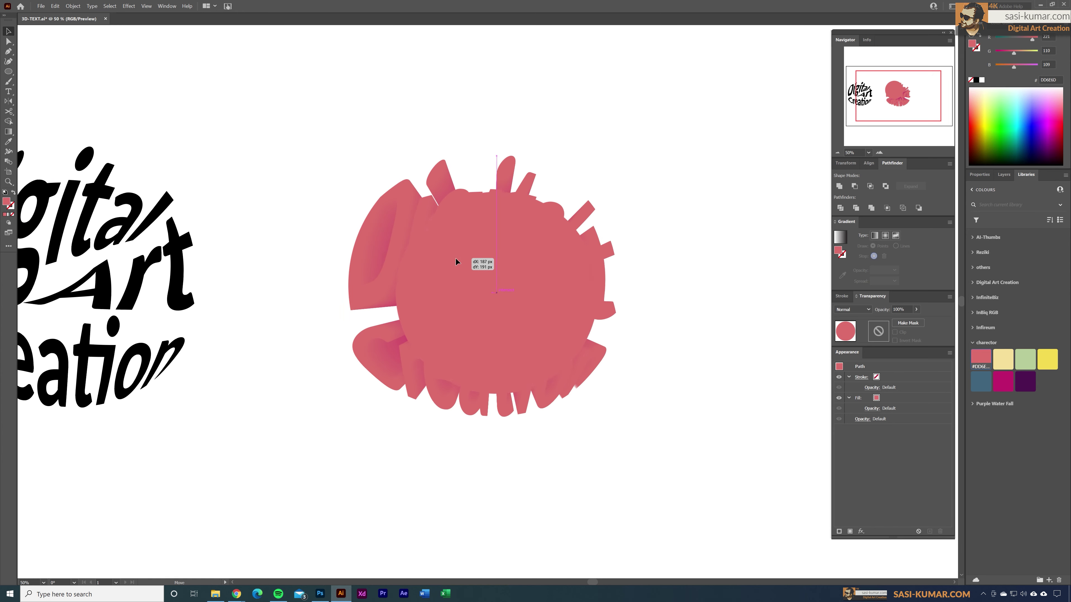
{"action": "left_click_drag", "start_coordinate": [594, 193], "coordinate": [606, 180]}
Fill the circle with the library's magenta and send it behind the blended text, leaving the artwork deselected
{"action": "left_click", "coordinate": [1003, 382]}
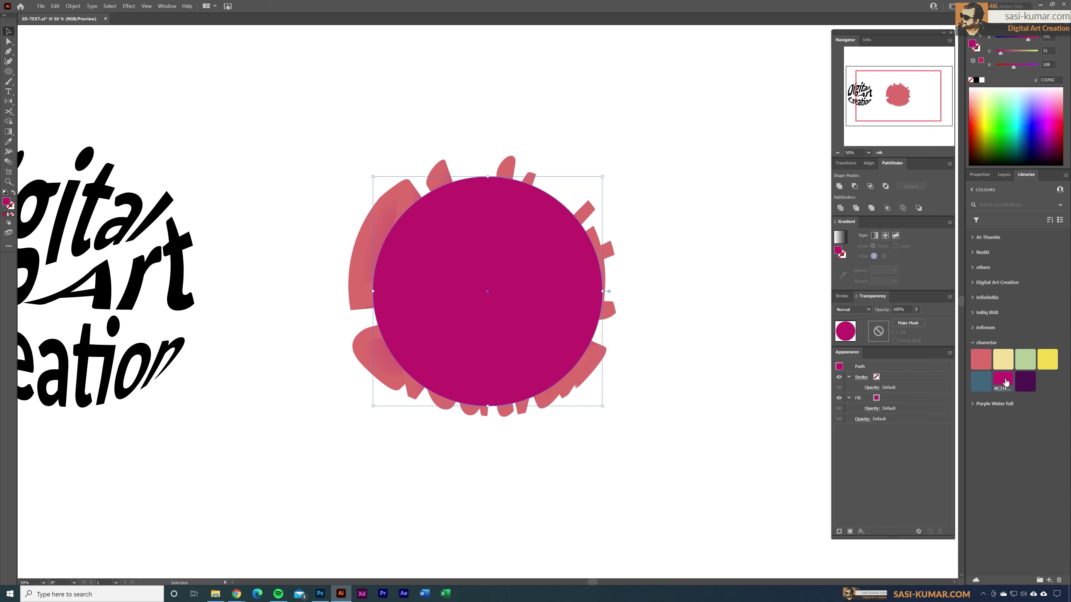
{"action": "right_click", "coordinate": [521, 275]}
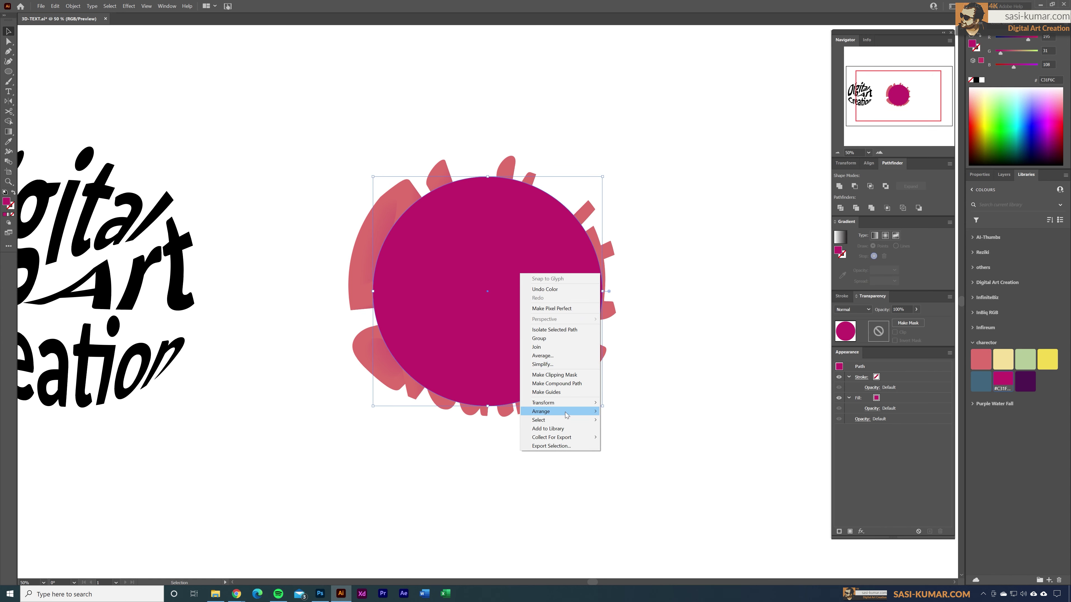
{"action": "mouse_move", "coordinate": [564, 411]}
{"action": "left_click", "coordinate": [649, 438]}
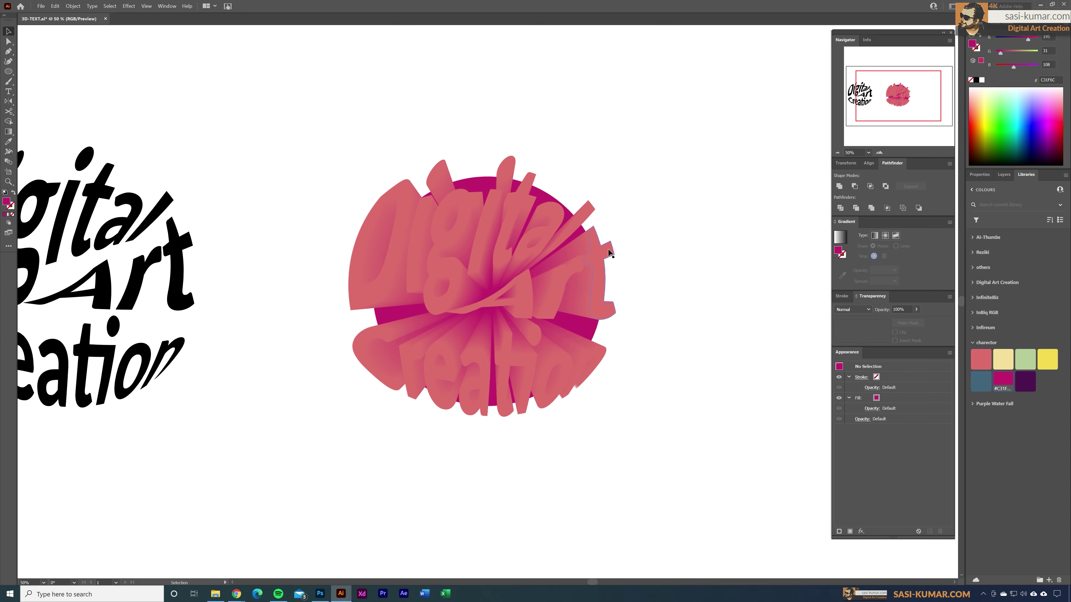
{"action": "left_click", "coordinate": [665, 220]}
{"action": "scroll", "coordinate": [665, 220], "scroll_direction": "left", "scroll_amount": 1}
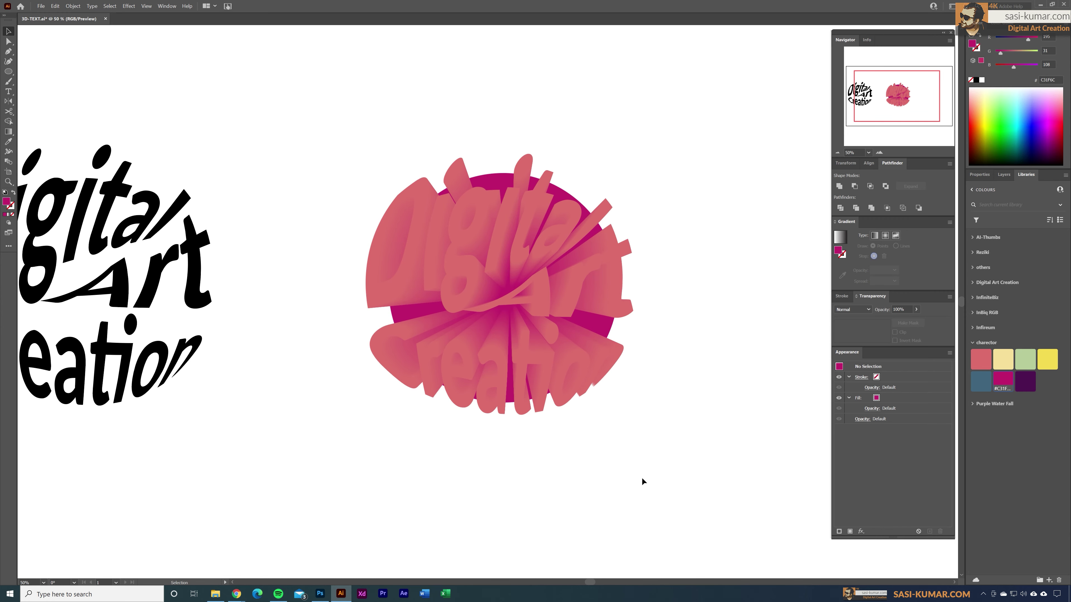
Isolate the blend and recolour its small centre text copy with the library's dark purple, #4C1350
{"action": "double_click", "coordinate": [497, 296]}
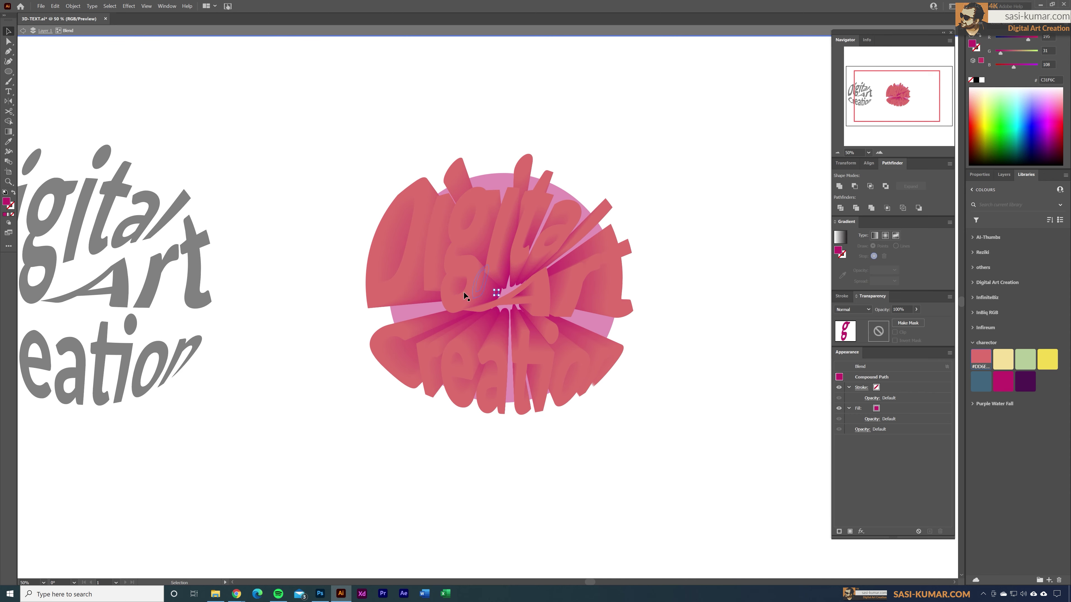
{"action": "left_click", "coordinate": [484, 289]}
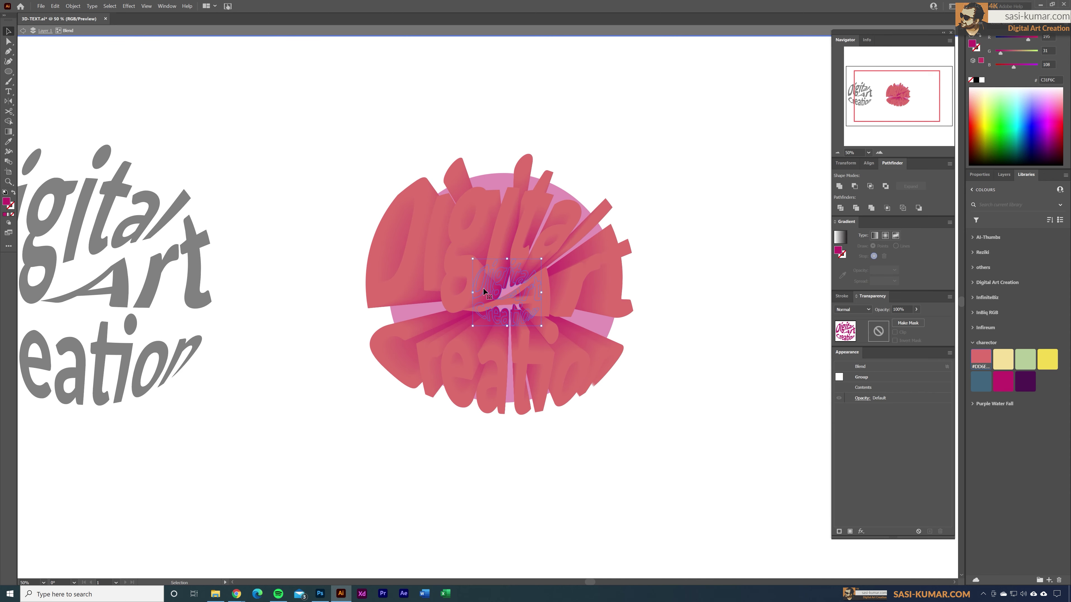
{"action": "left_click", "coordinate": [1028, 381]}
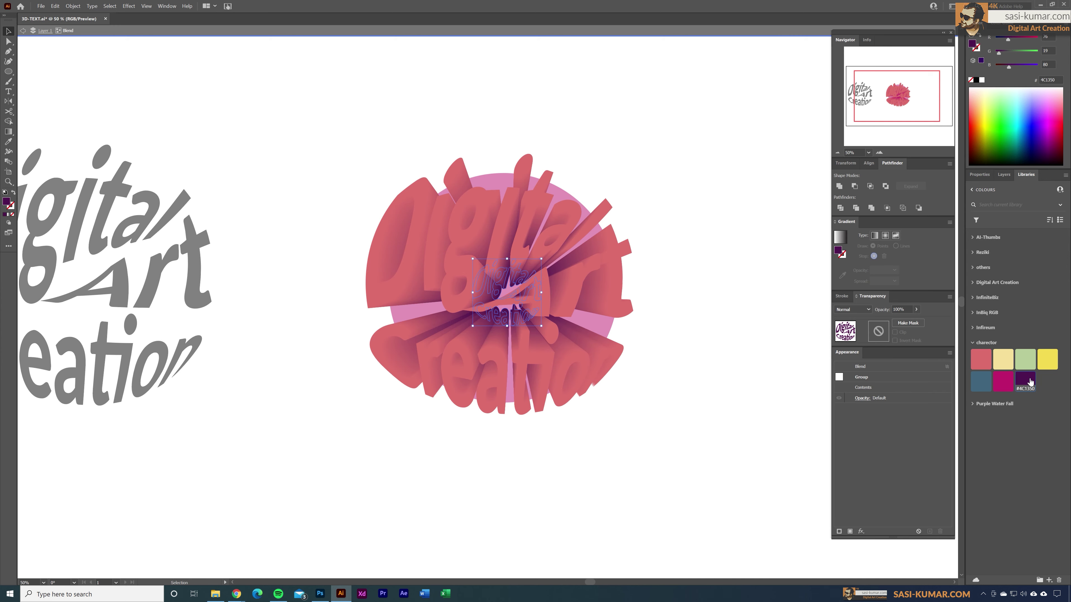
Select the letters of the large word "Art" inside the blend and fill them with the library's light green
{"action": "left_click", "coordinate": [571, 295], "text": "ctrl"}
{"action": "left_click", "coordinate": [622, 278], "text": "shift"}
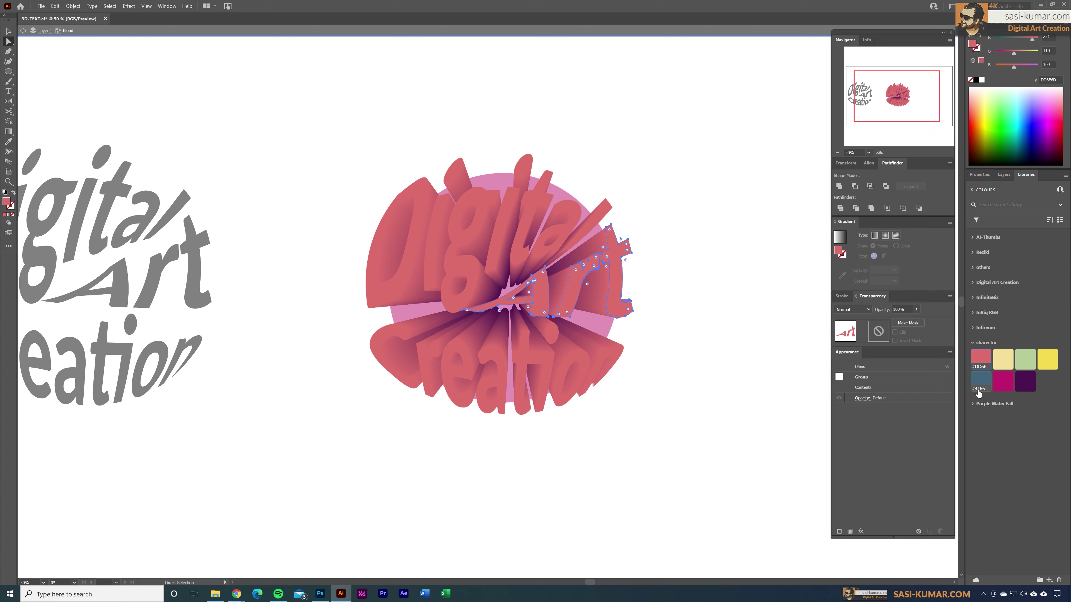
{"action": "left_click", "coordinate": [1025, 358]}
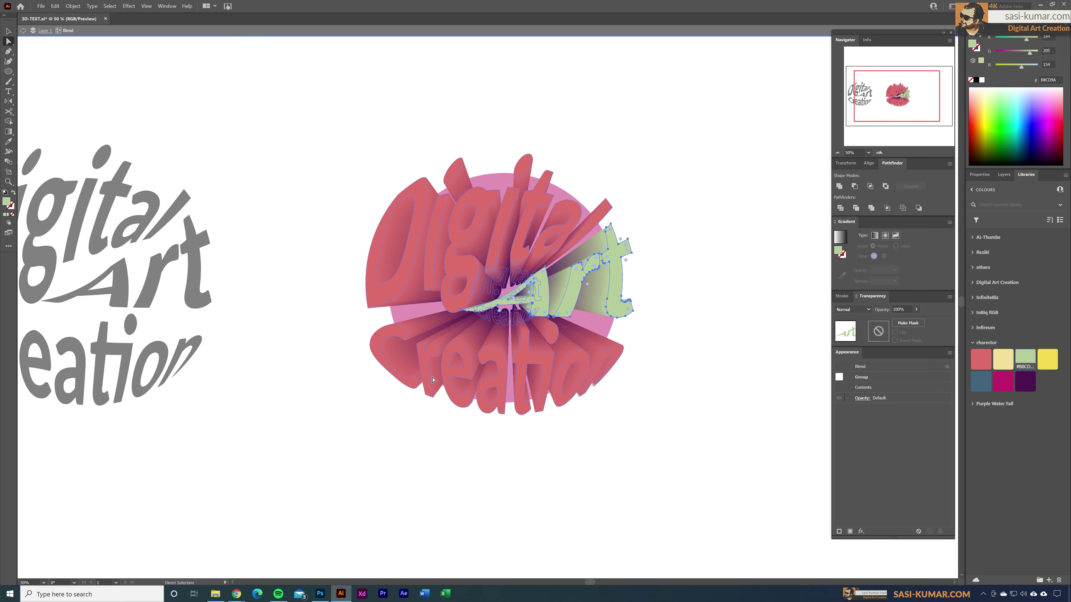
Fill the letters of the large word "Creation" with the library's yellow and leave the blend's isolation mode
{"action": "left_click", "coordinate": [392, 336]}
{"action": "left_click", "coordinate": [430, 366], "text": "ctrl"}
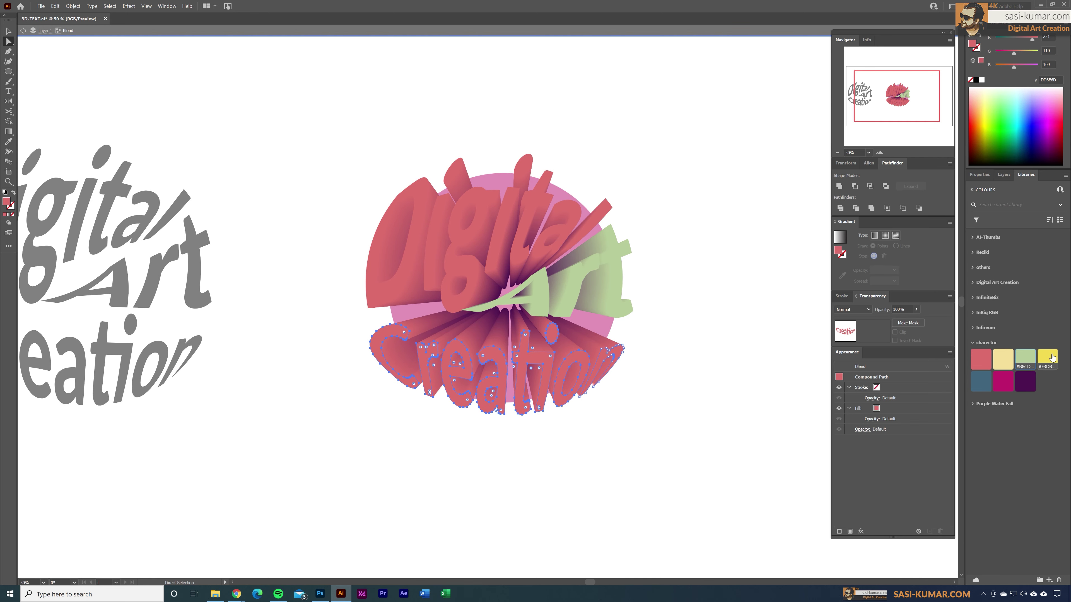
{"action": "left_click", "coordinate": [1048, 359]}
{"action": "key", "text": "ctrl+shift+a"}
{"action": "left_click", "coordinate": [8, 31]}
{"action": "double_click", "coordinate": [385, 110]}
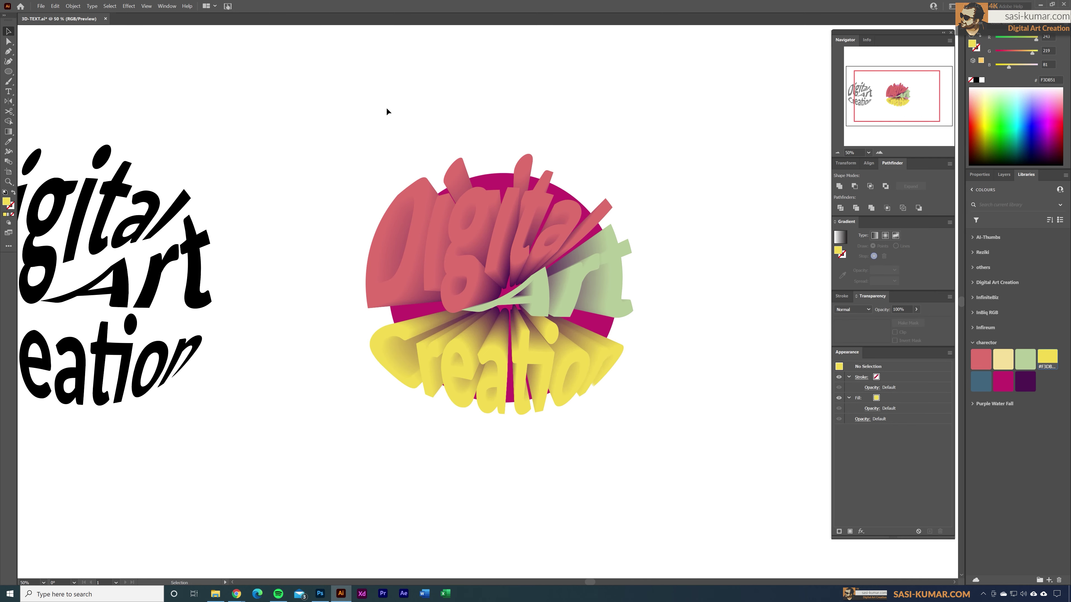
Recolour the background circle with the library's dark purple, #4C1350, and deselect it
{"action": "key", "text": "a"}
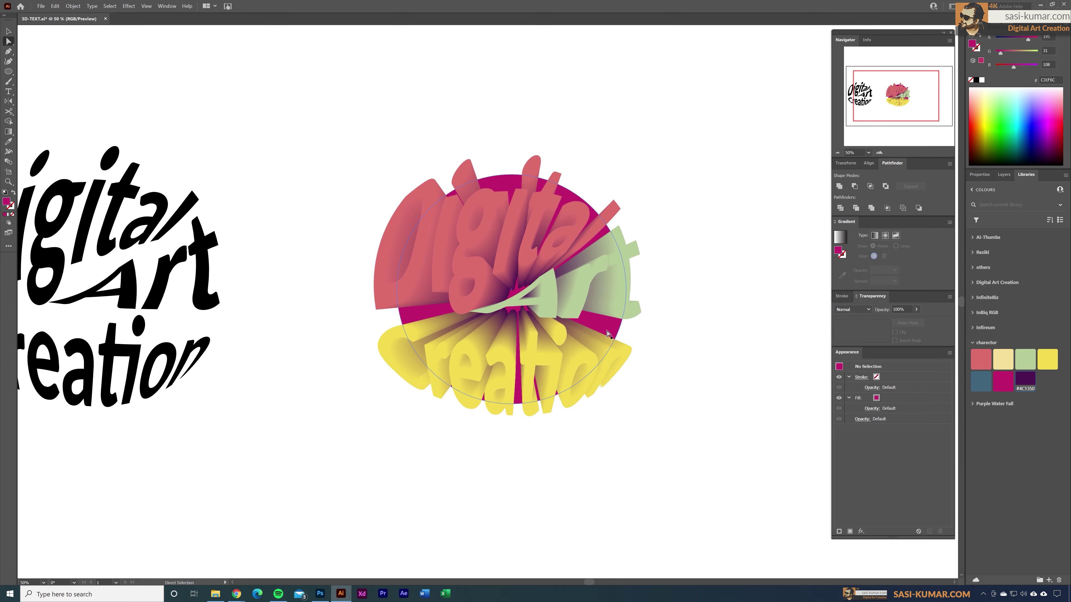
{"action": "left_click", "coordinate": [606, 326]}
{"action": "left_click", "coordinate": [1025, 378]}
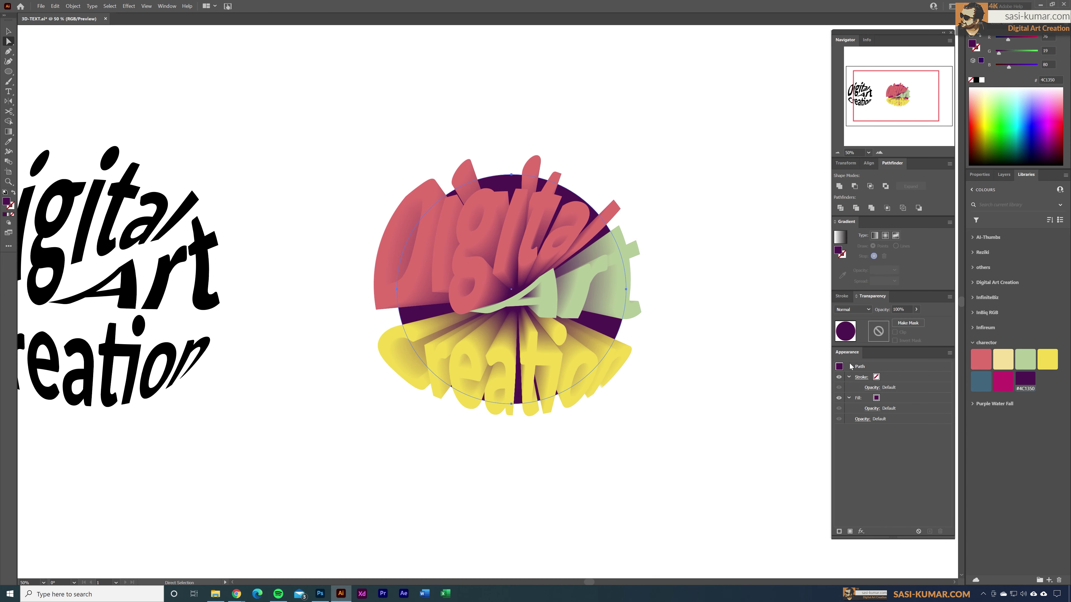
{"action": "key", "text": "ctrl+shift+a"}
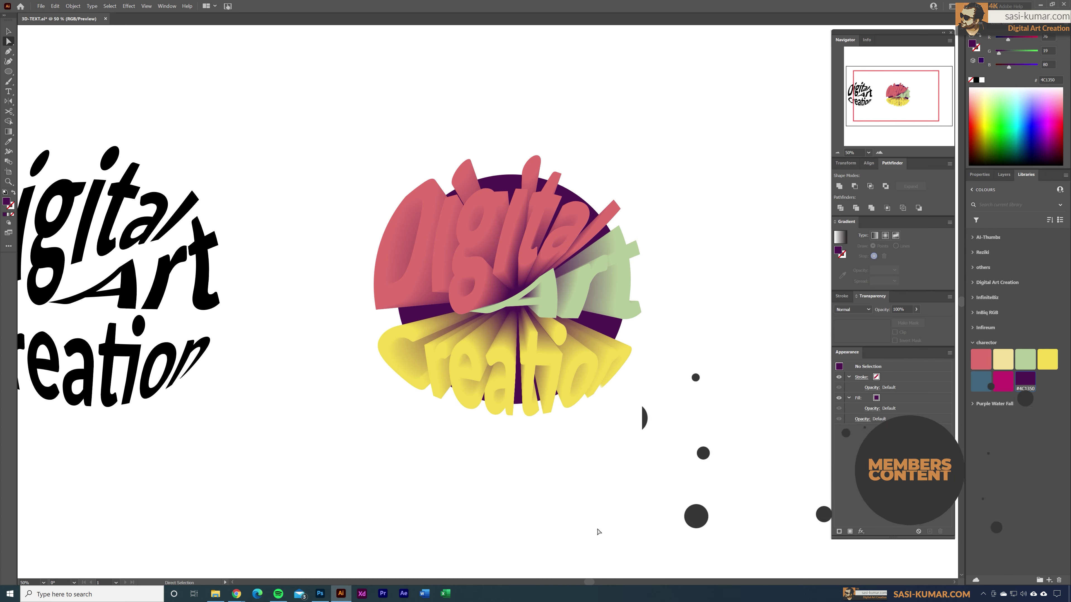
Move the black text group onto the coloured blend, bring it to the front and align it exactly with the large letters
{"action": "left_click", "coordinate": [11, 35]}
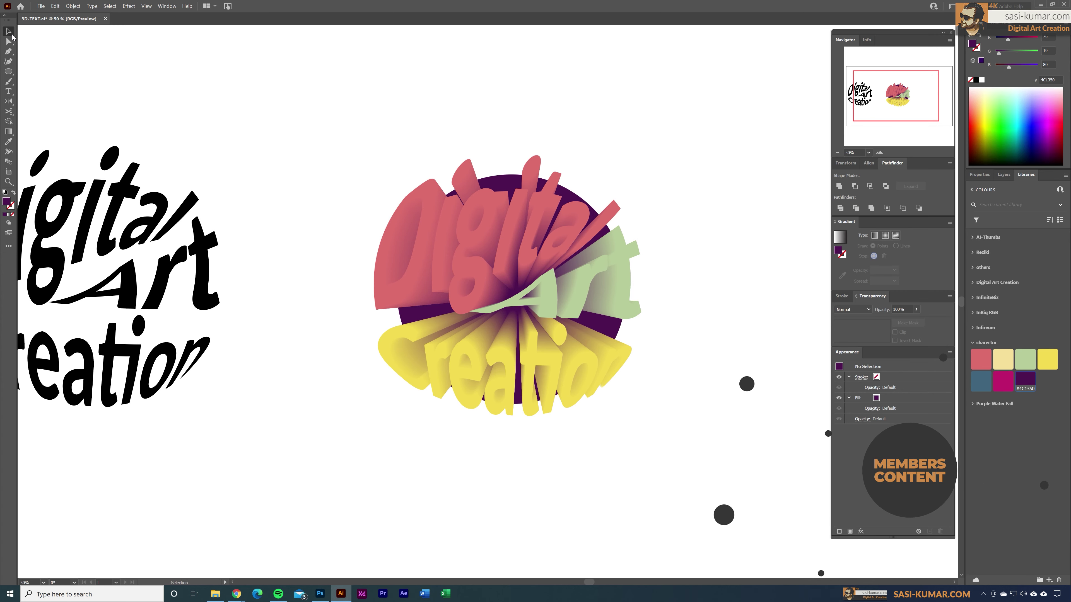
{"action": "left_click_drag", "start_coordinate": [199, 197], "coordinate": [527, 213]}
{"action": "right_click", "coordinate": [508, 206]}
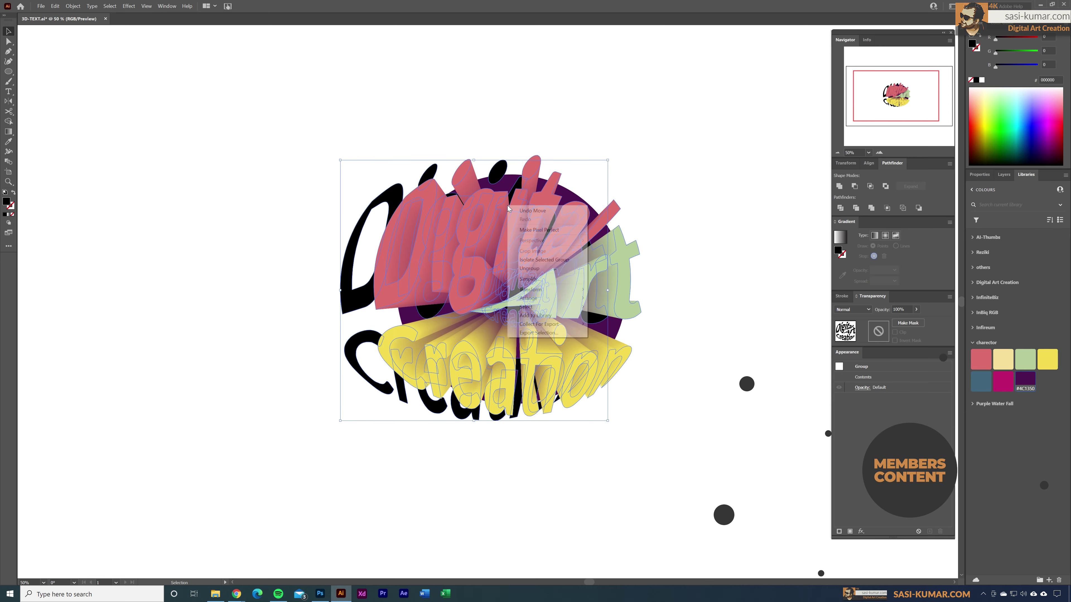
{"action": "mouse_move", "coordinate": [563, 299]}
{"action": "left_click", "coordinate": [615, 297]}
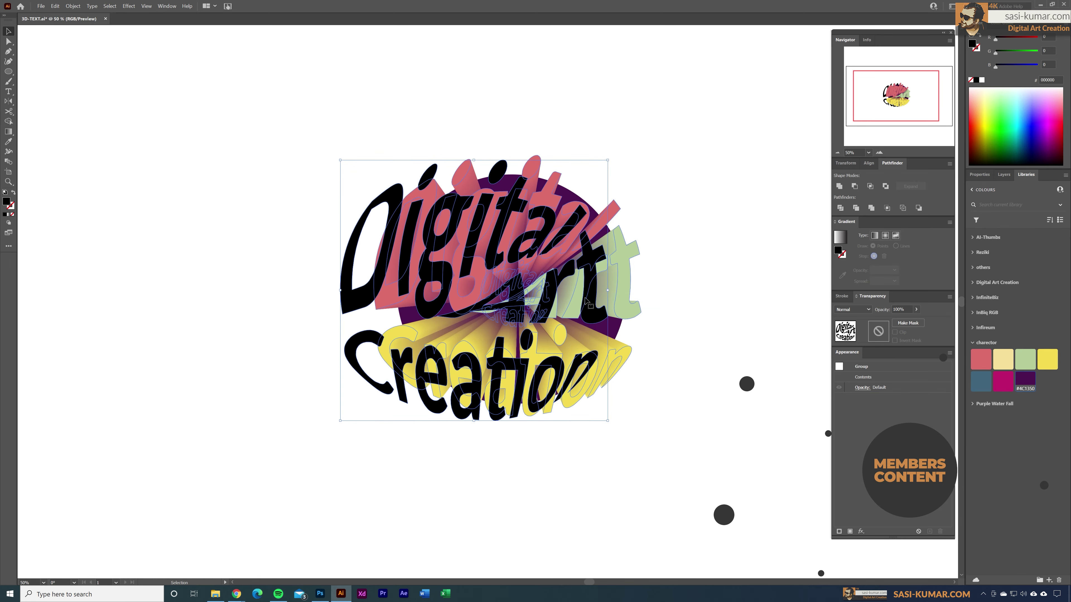
{"action": "left_click_drag", "start_coordinate": [363, 293], "coordinate": [396, 289]}
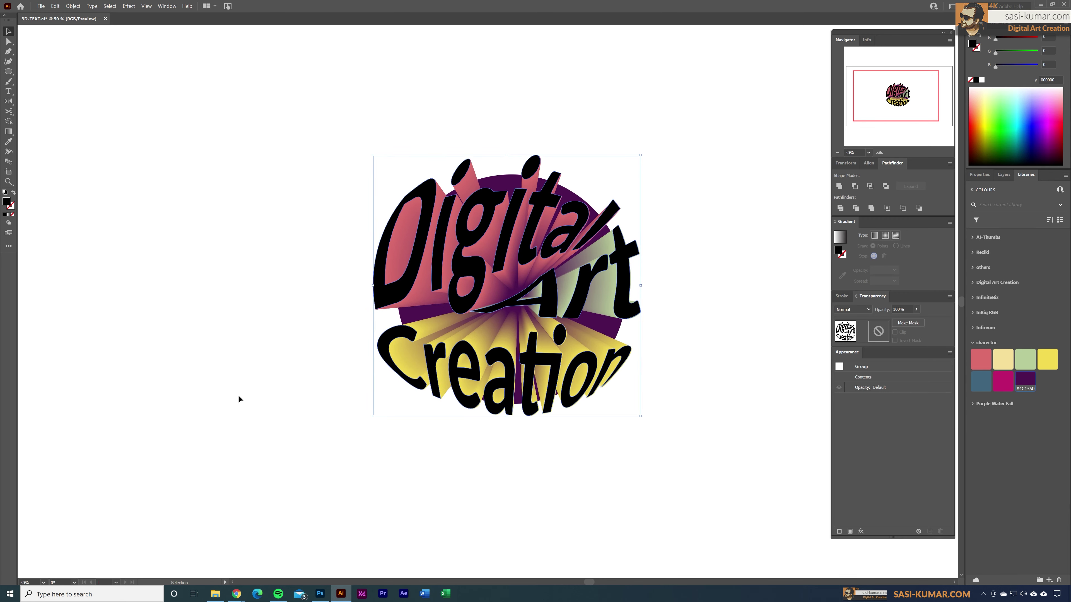
{"action": "key", "text": "ctrl+1"}
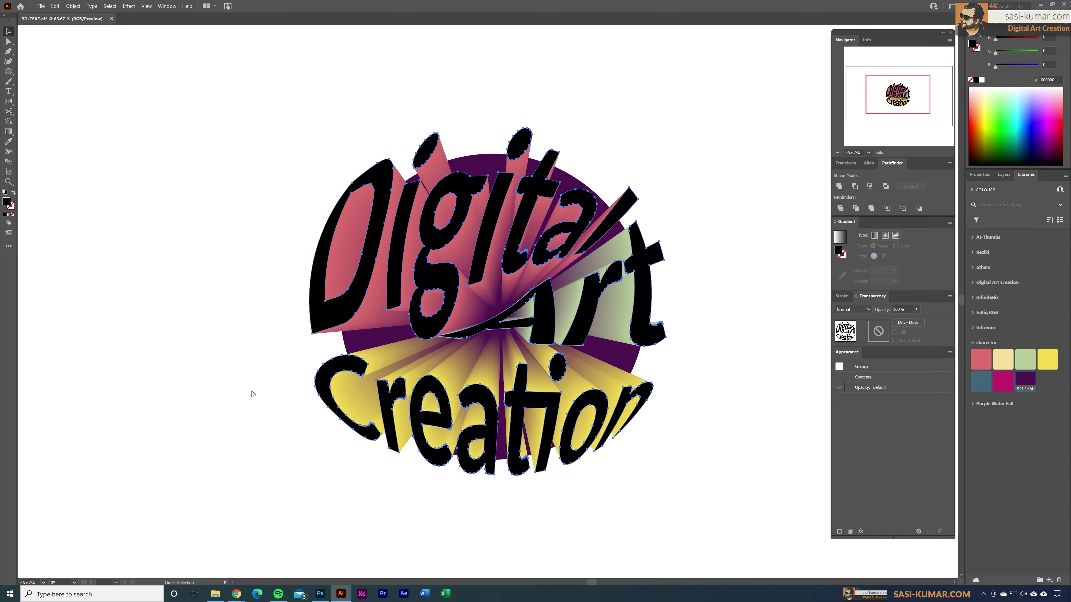
{"action": "left_click_drag", "start_coordinate": [529, 240], "coordinate": [527, 240]}
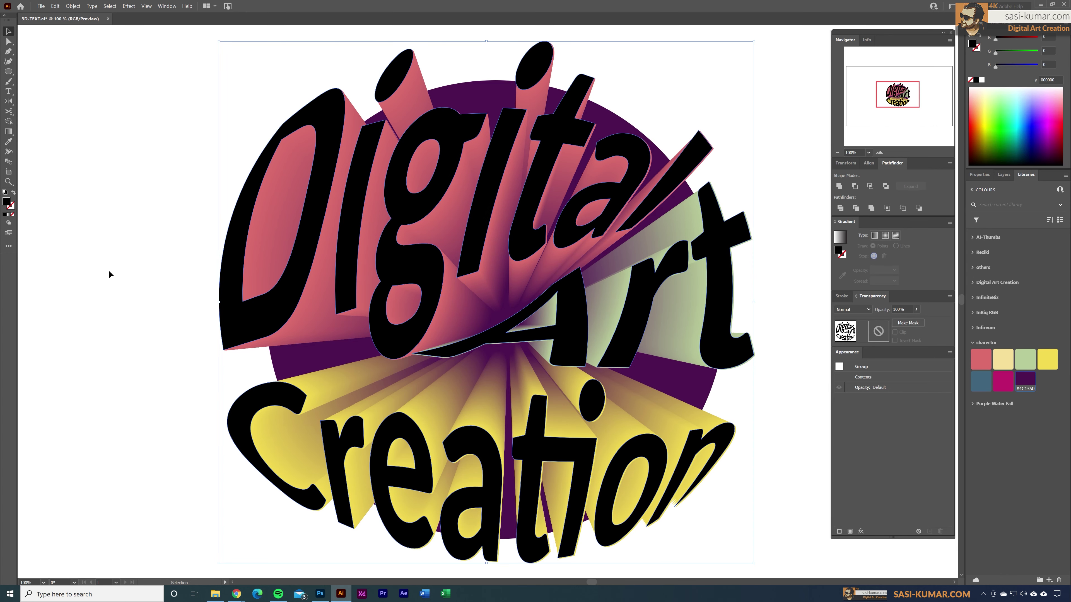
Give the black text group a white (FFFFFF) stroke and set its blending mode to Overlay
{"action": "left_click", "coordinate": [12, 209]}
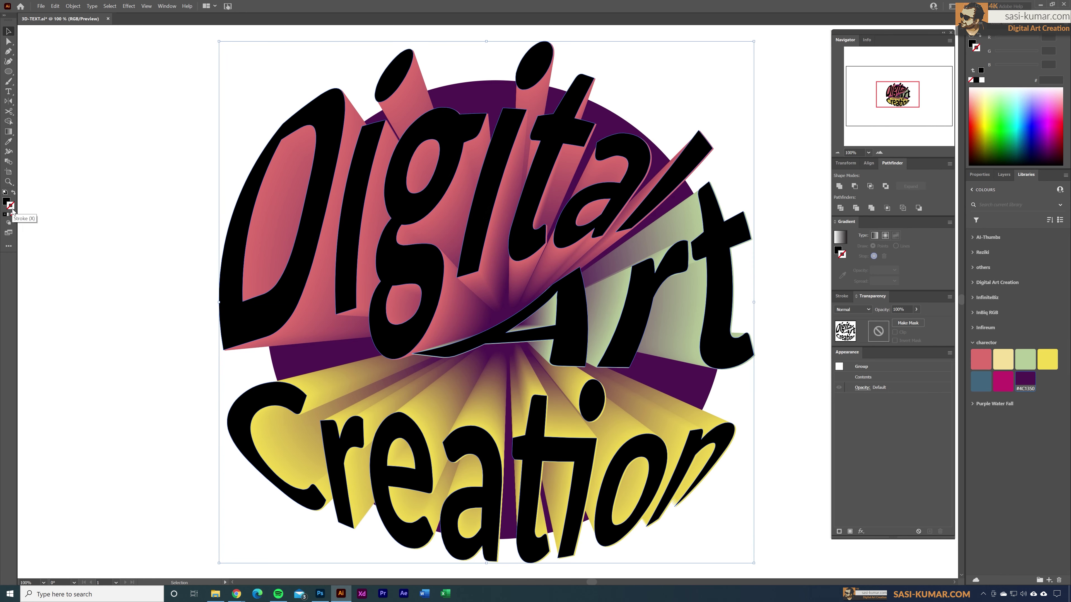
{"action": "double_click", "coordinate": [11, 209]}
{"action": "left_click_drag", "start_coordinate": [448, 265], "coordinate": [419, 233]}
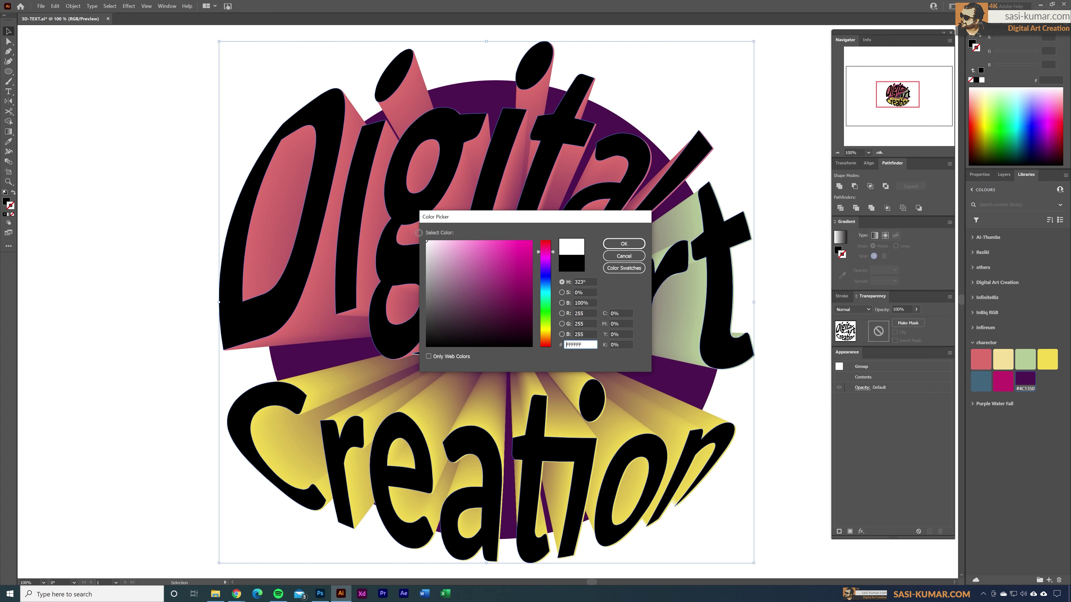
{"action": "left_click", "coordinate": [606, 247]}
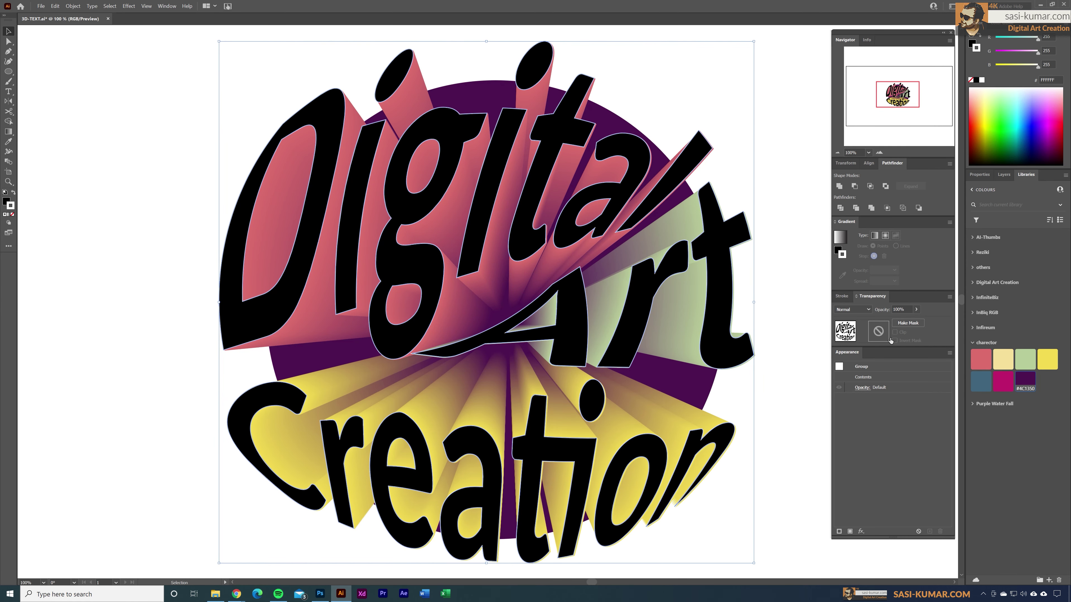
{"action": "left_click", "coordinate": [856, 309]}
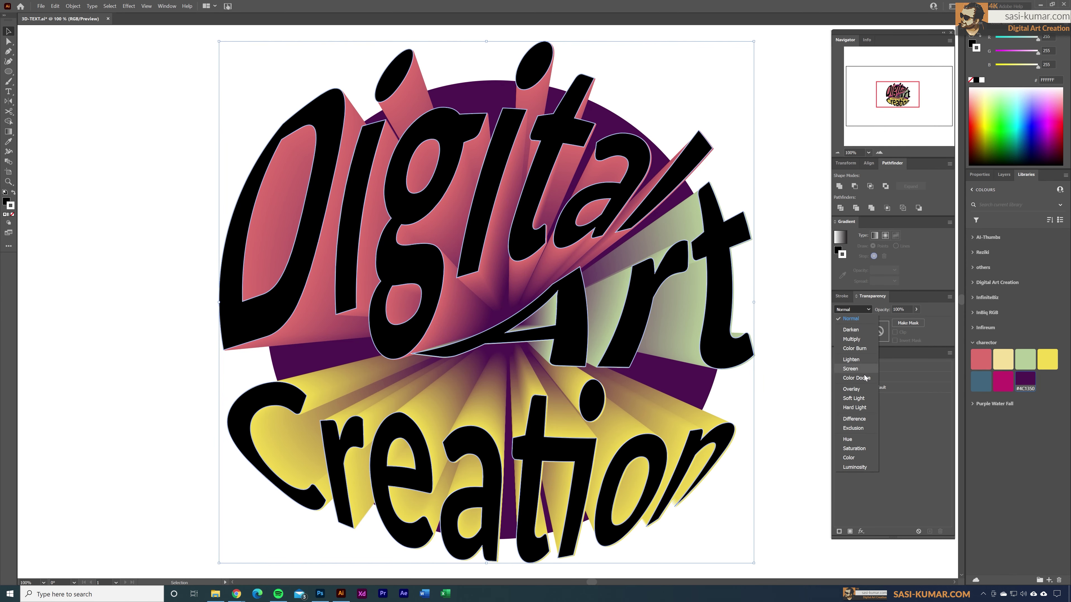
{"action": "left_click", "coordinate": [860, 389]}
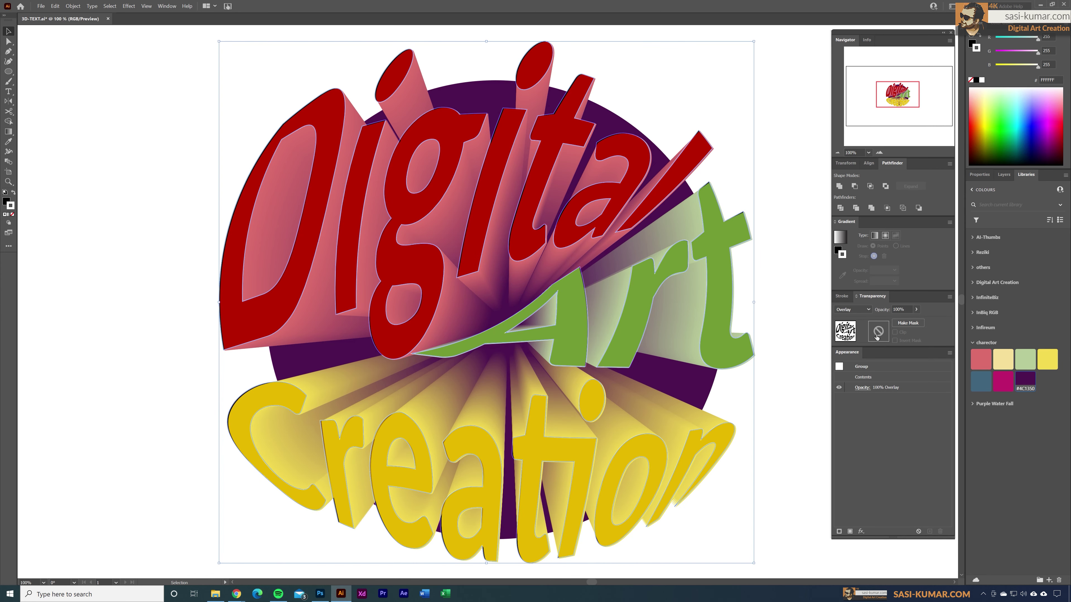
Apply the lens-shaped width profile, tapered at both ends, to the overlay text's white stroke
{"action": "left_click", "coordinate": [978, 174]}
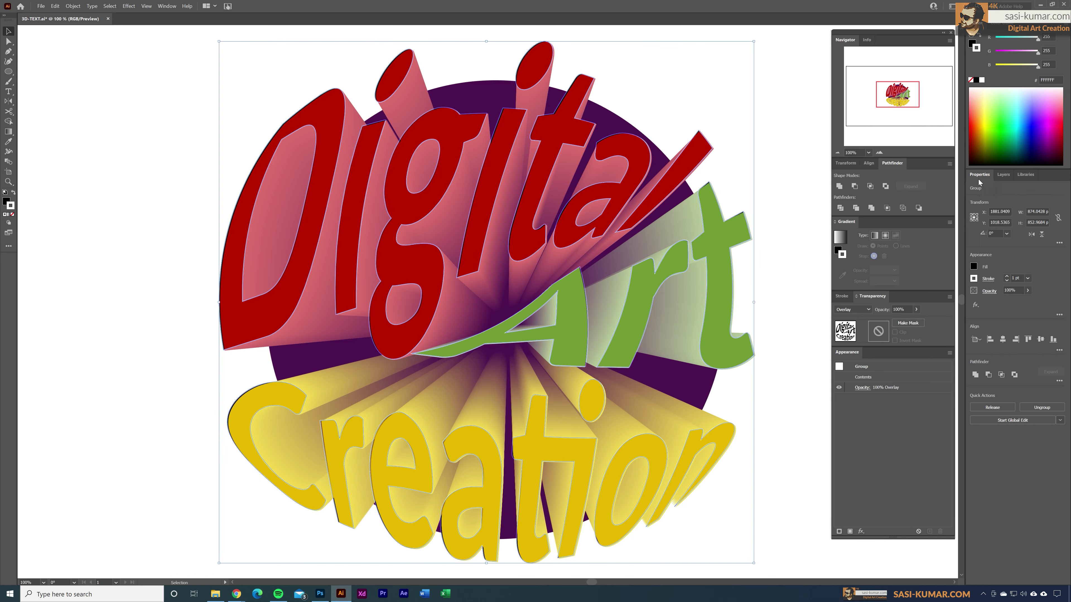
{"action": "left_click", "coordinate": [987, 279]}
{"action": "left_click", "coordinate": [968, 409]}
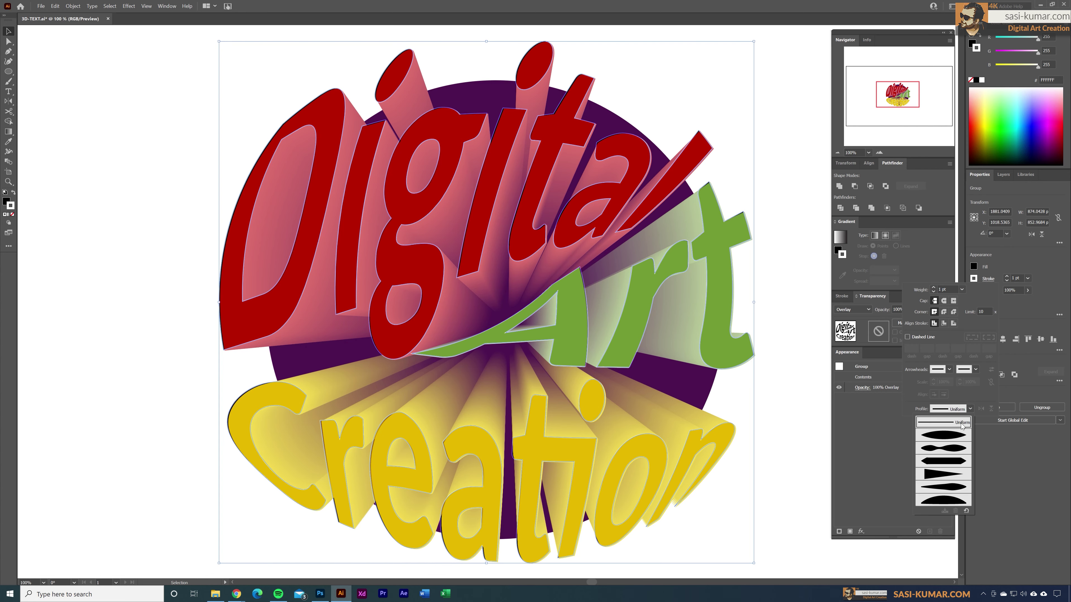
{"action": "left_click", "coordinate": [952, 435]}
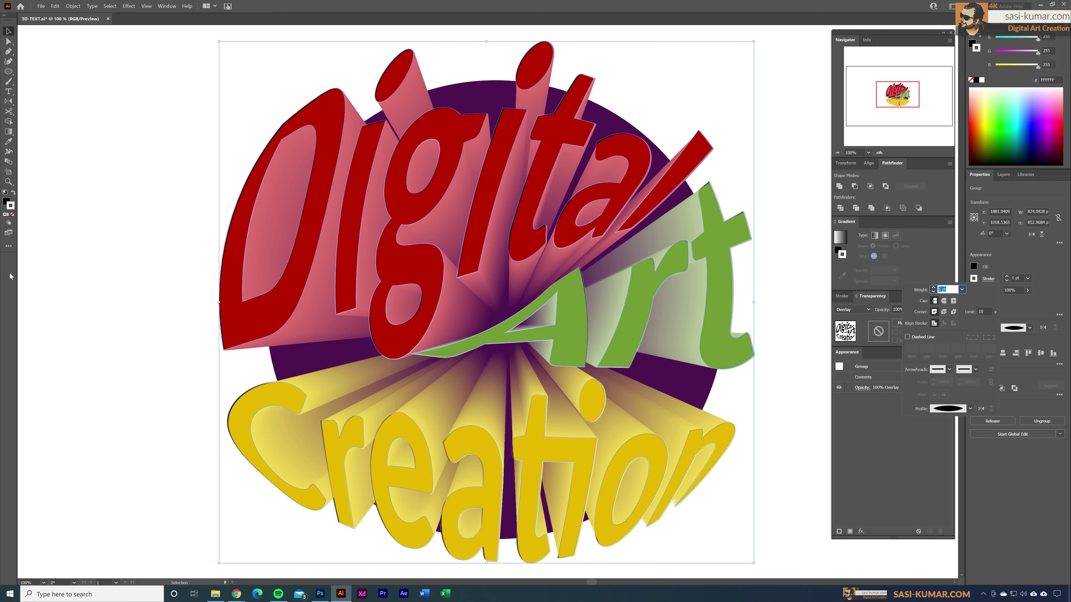
{"action": "key", "text": "Escape"}
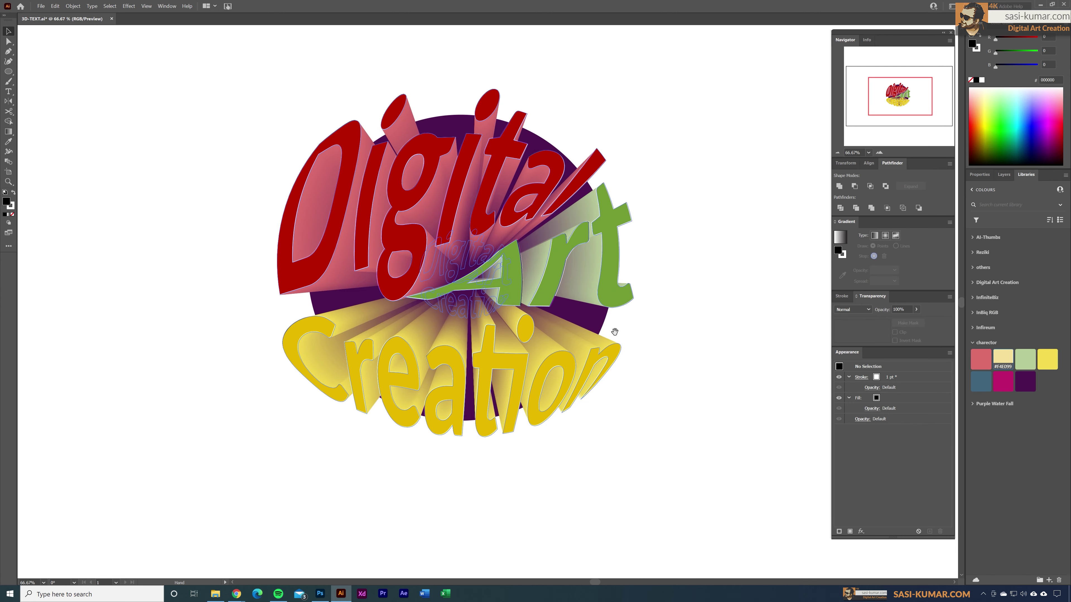
Isolate the overlay text group and fill the word "Digital" with the library's cream colour, #F4E099
{"action": "double_click", "coordinate": [514, 155]}
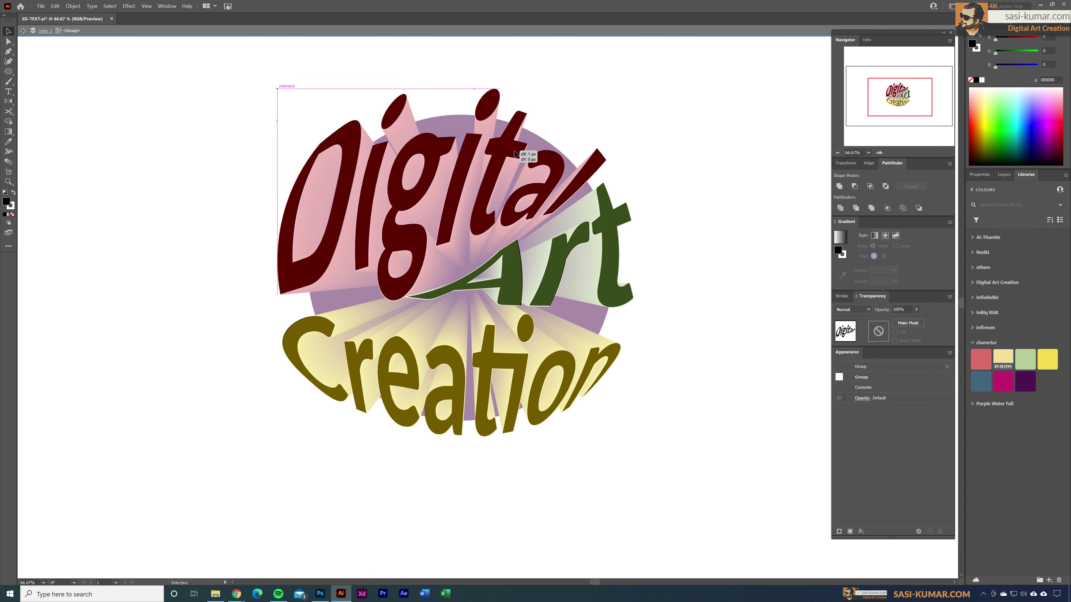
{"action": "left_click_drag", "start_coordinate": [514, 155], "coordinate": [514, 154]}
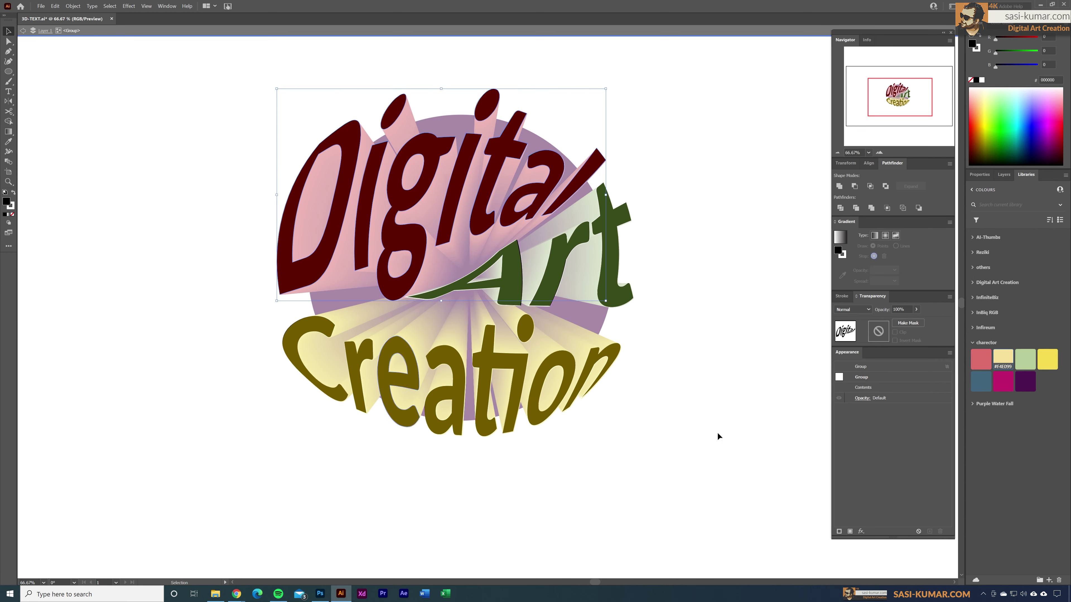
{"action": "left_click", "coordinate": [1004, 358]}
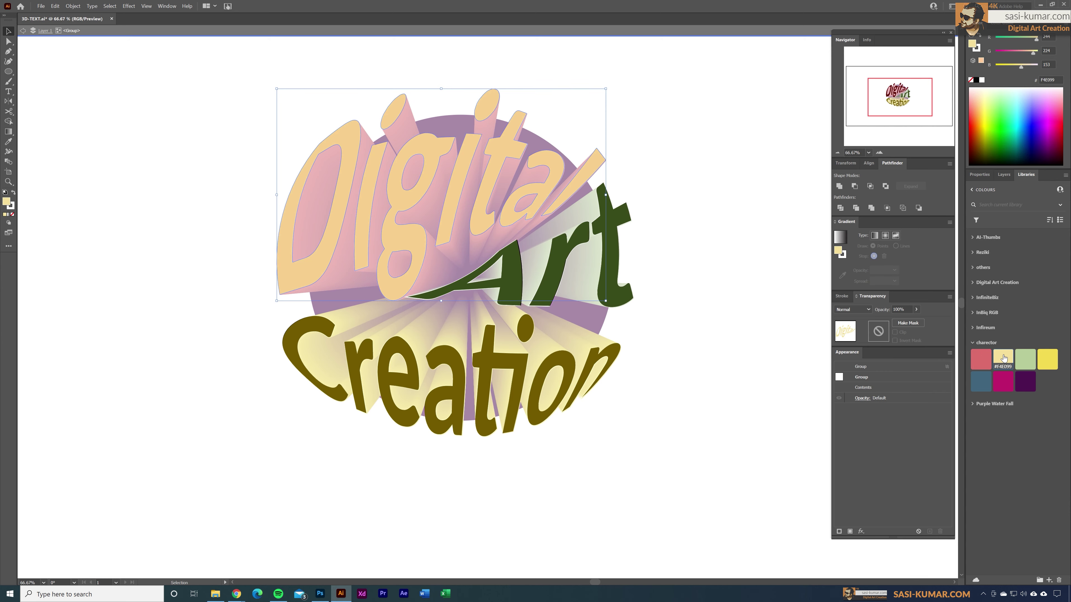
Isolate the overlay text group and try the library's magenta, #C31F6C, as the fill of the word "Art"
{"action": "double_click", "coordinate": [742, 282]}
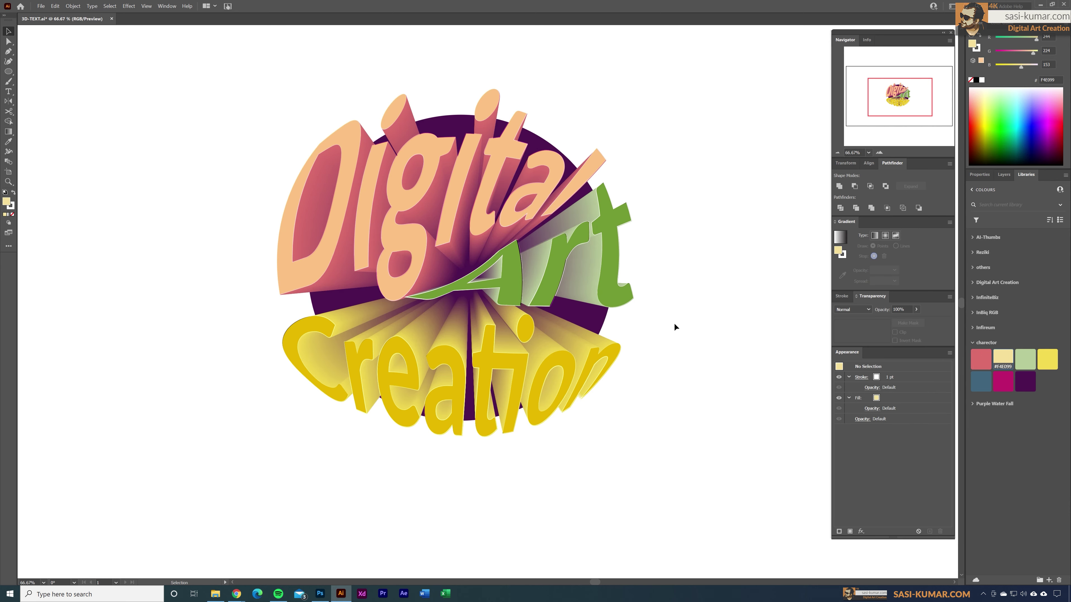
{"action": "left_click", "coordinate": [608, 267]}
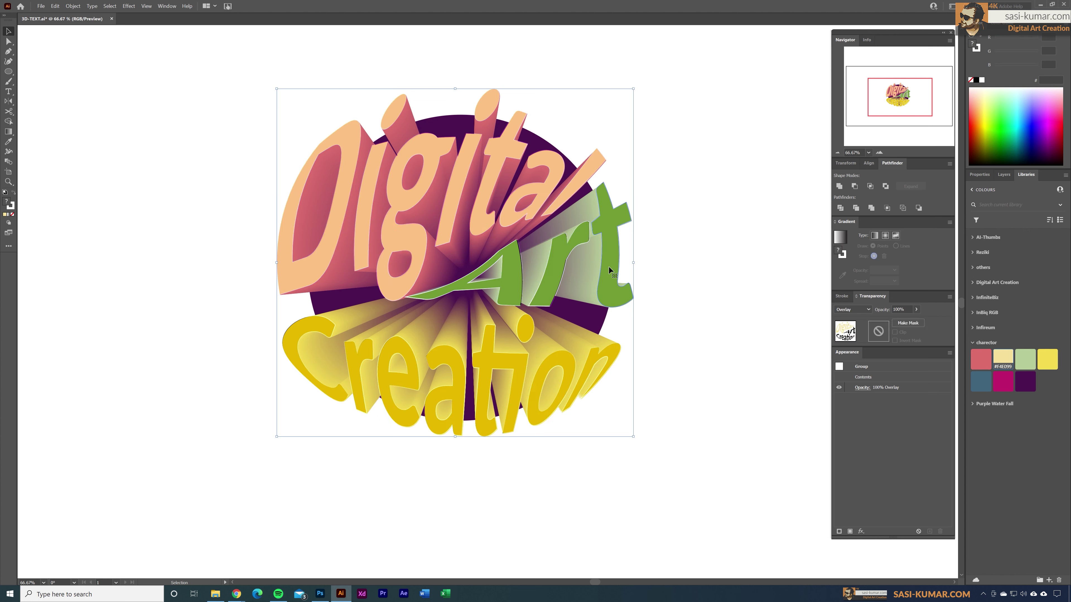
{"action": "double_click", "coordinate": [609, 268]}
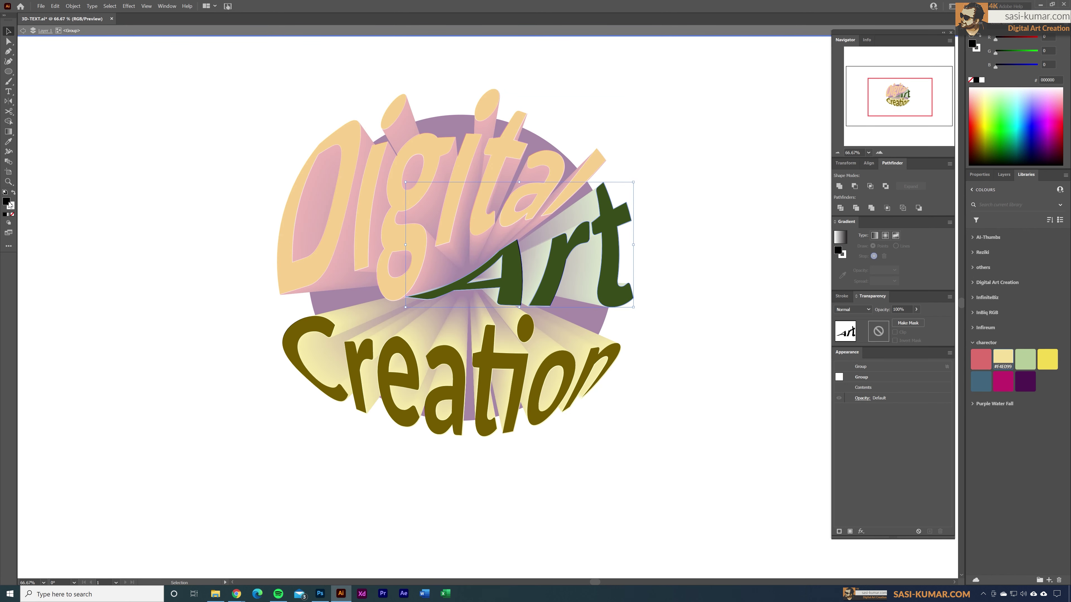
{"action": "left_click", "coordinate": [1003, 381]}
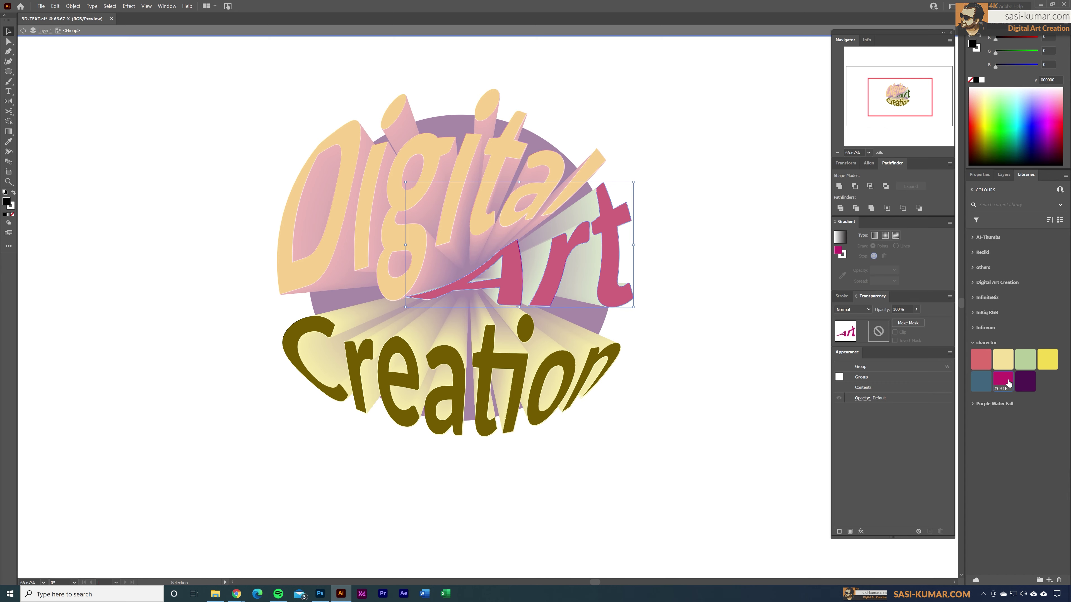
{"action": "double_click", "coordinate": [692, 300]}
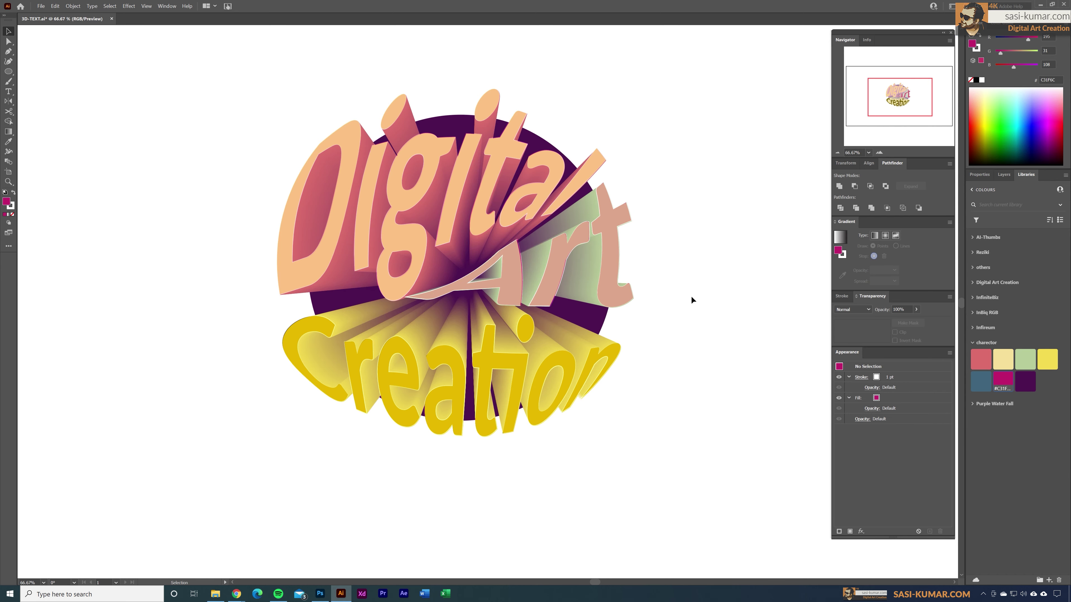
Fill the overlay word "Art" with the library's cream colour, #F4E099, and leave isolation mode
{"action": "double_click", "coordinate": [615, 281]}
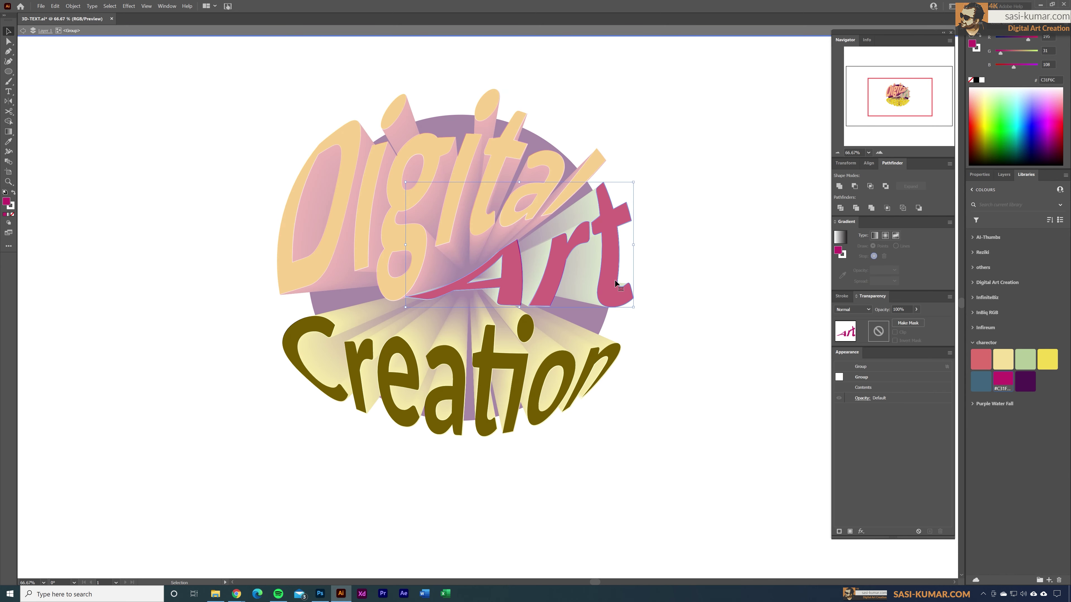
{"action": "left_click", "coordinate": [1003, 359]}
{"action": "double_click", "coordinate": [773, 357]}
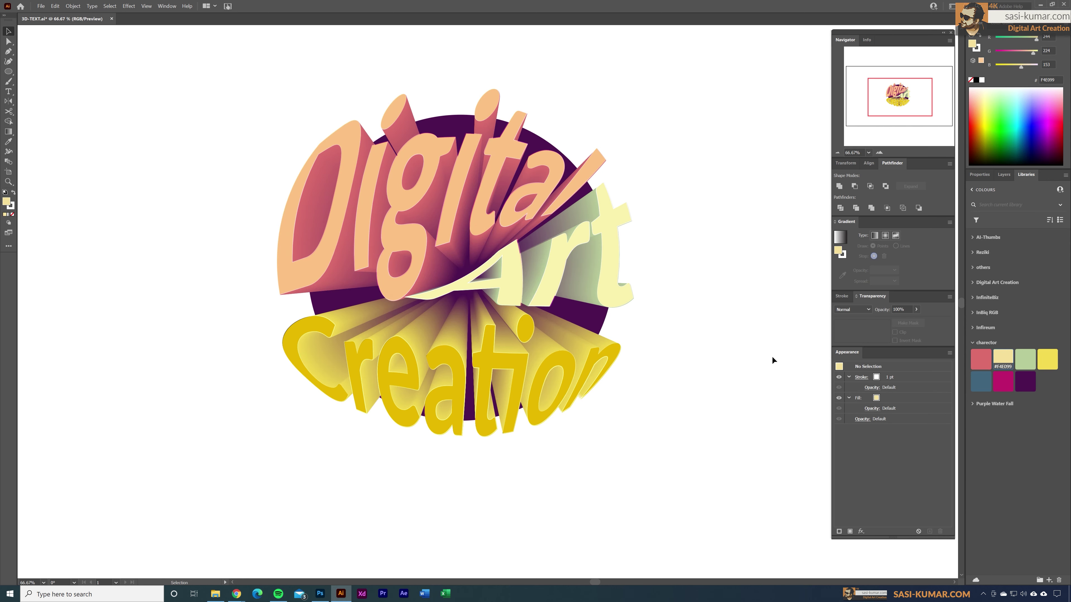
Fill the overlay word "Creation" with the library's light green, #B8CD9A, and leave isolation mode
{"action": "double_click", "coordinate": [570, 363]}
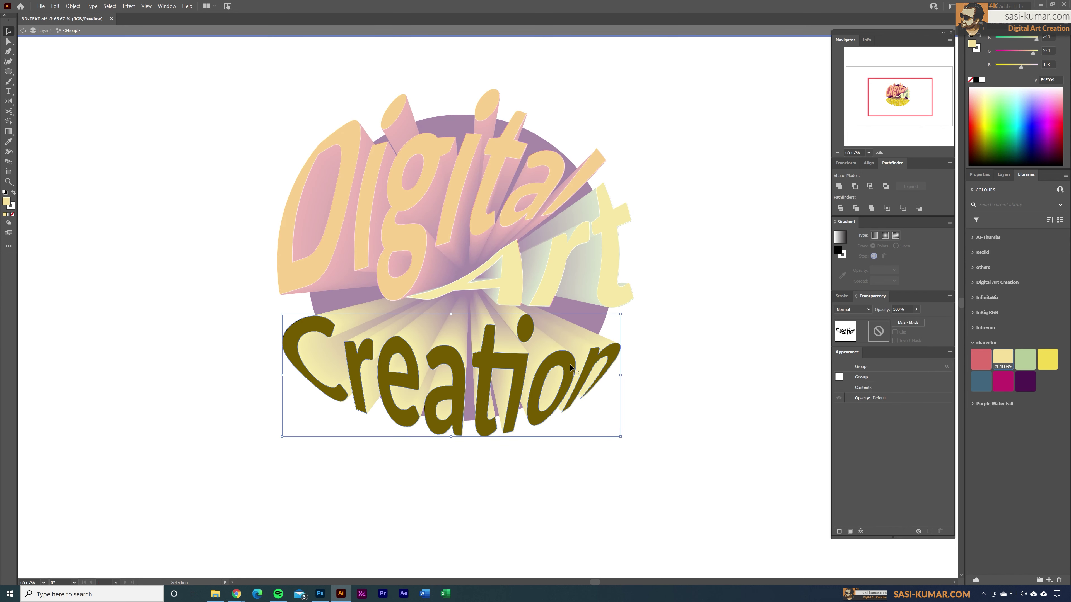
{"action": "double_click", "coordinate": [758, 350]}
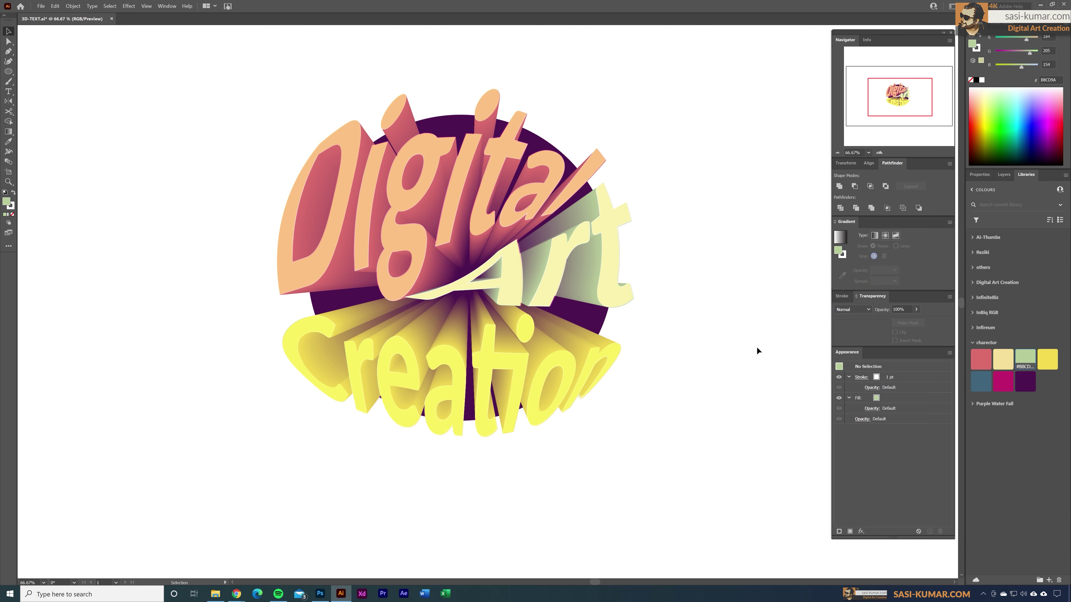
{"action": "key", "text": "ctrl+minus"}
{"action": "key", "text": "ctrl+minus"}
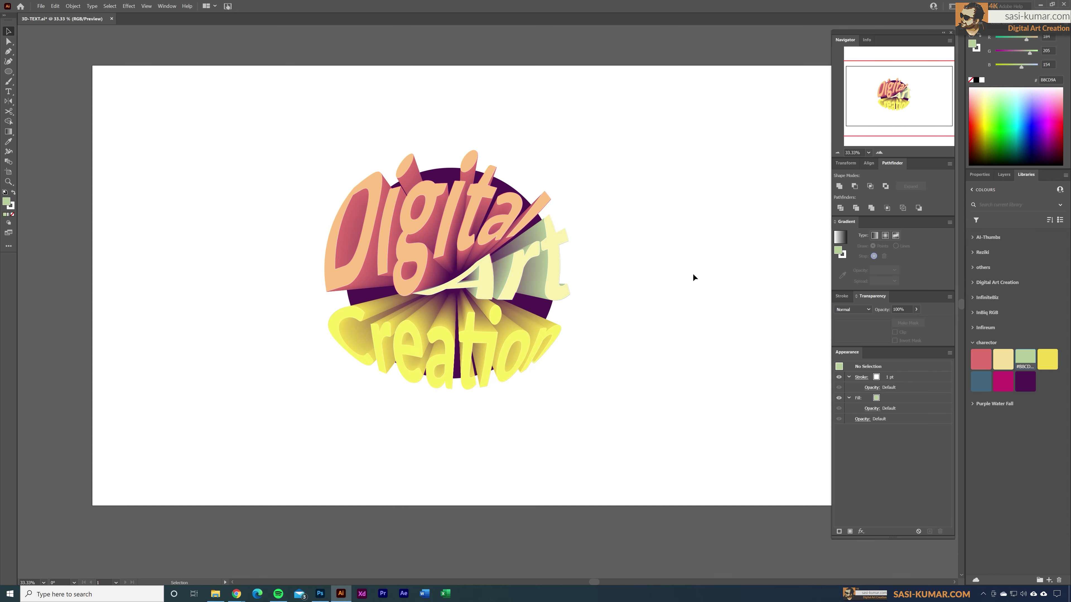